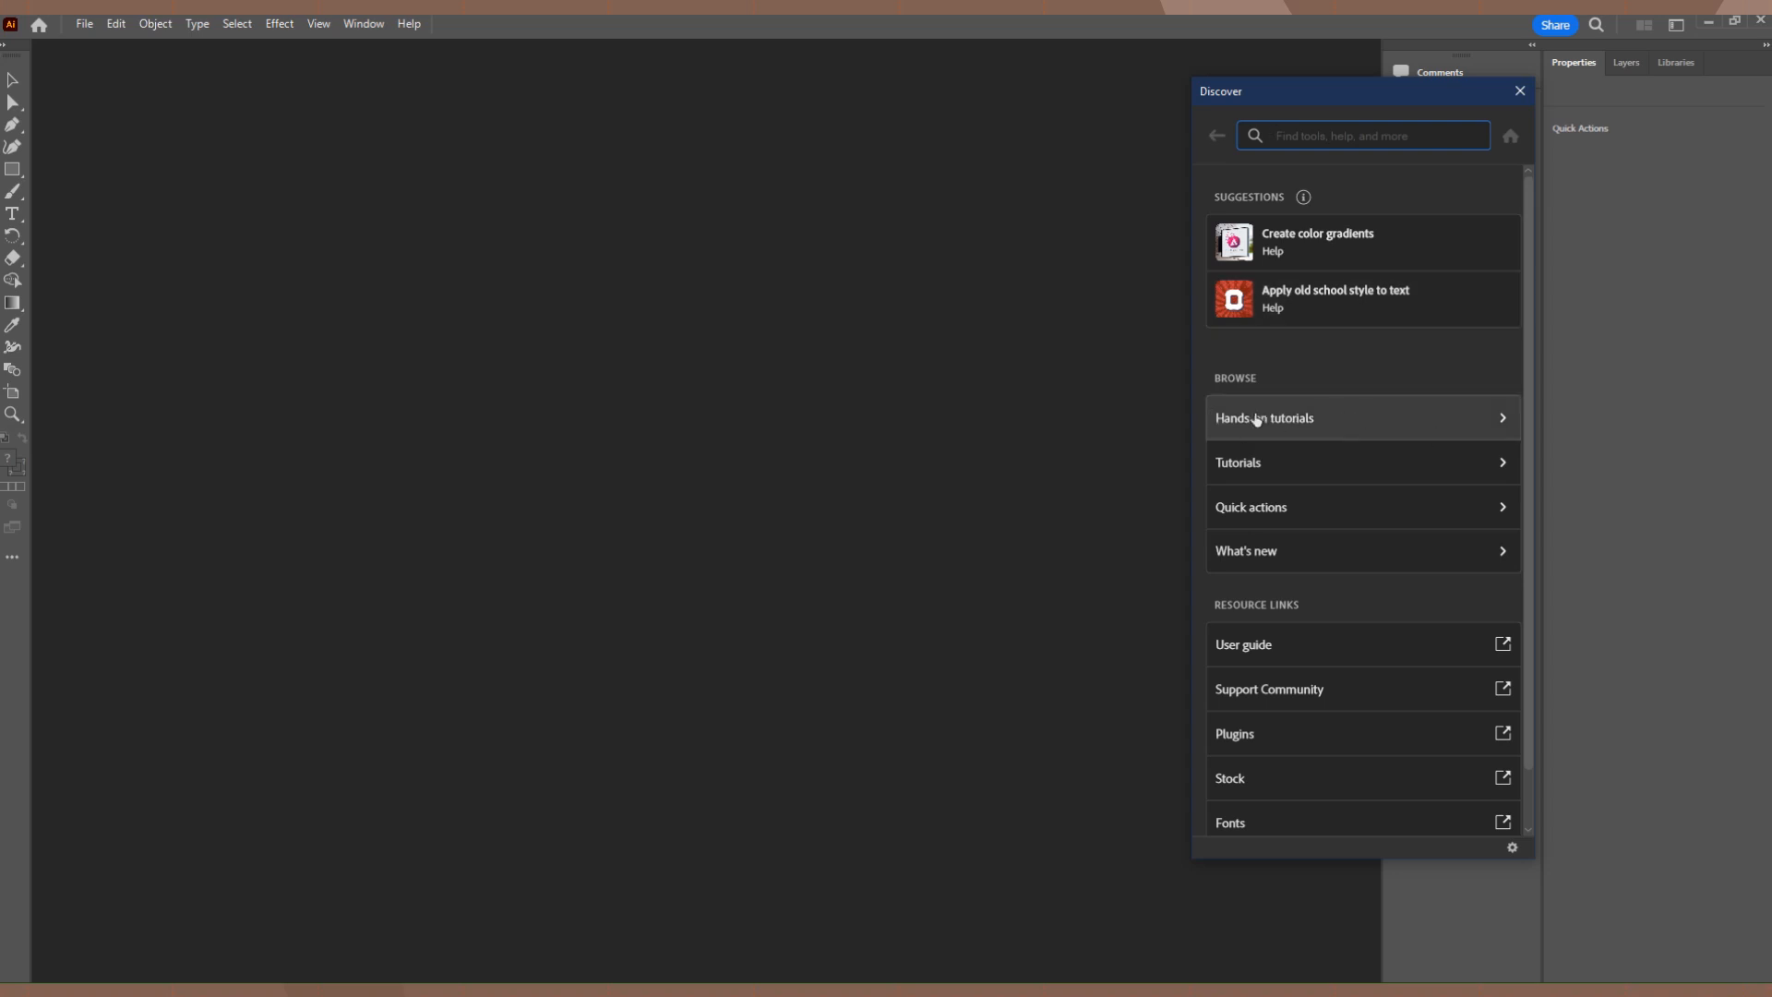
Start the "Enhance your logo" hands-on tutorial from the "Make a logo" series.
{"action": "left_click", "coordinate": [1381, 422]}
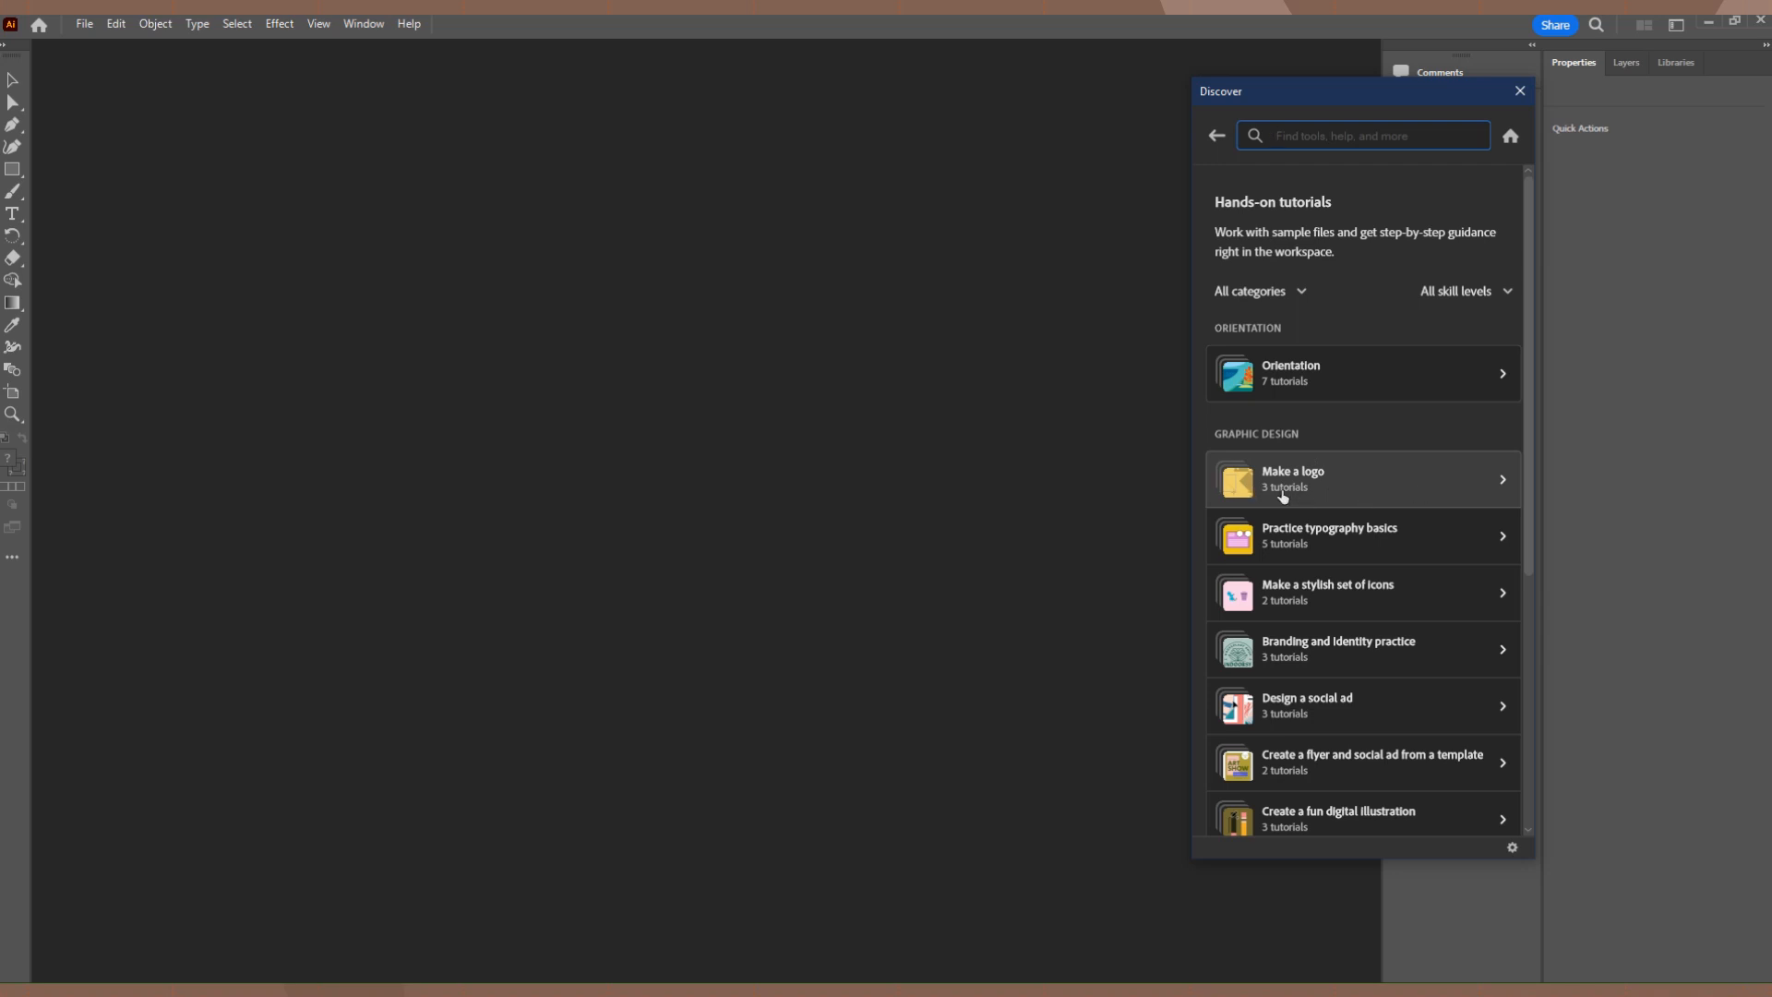
{"action": "left_click", "coordinate": [1335, 481]}
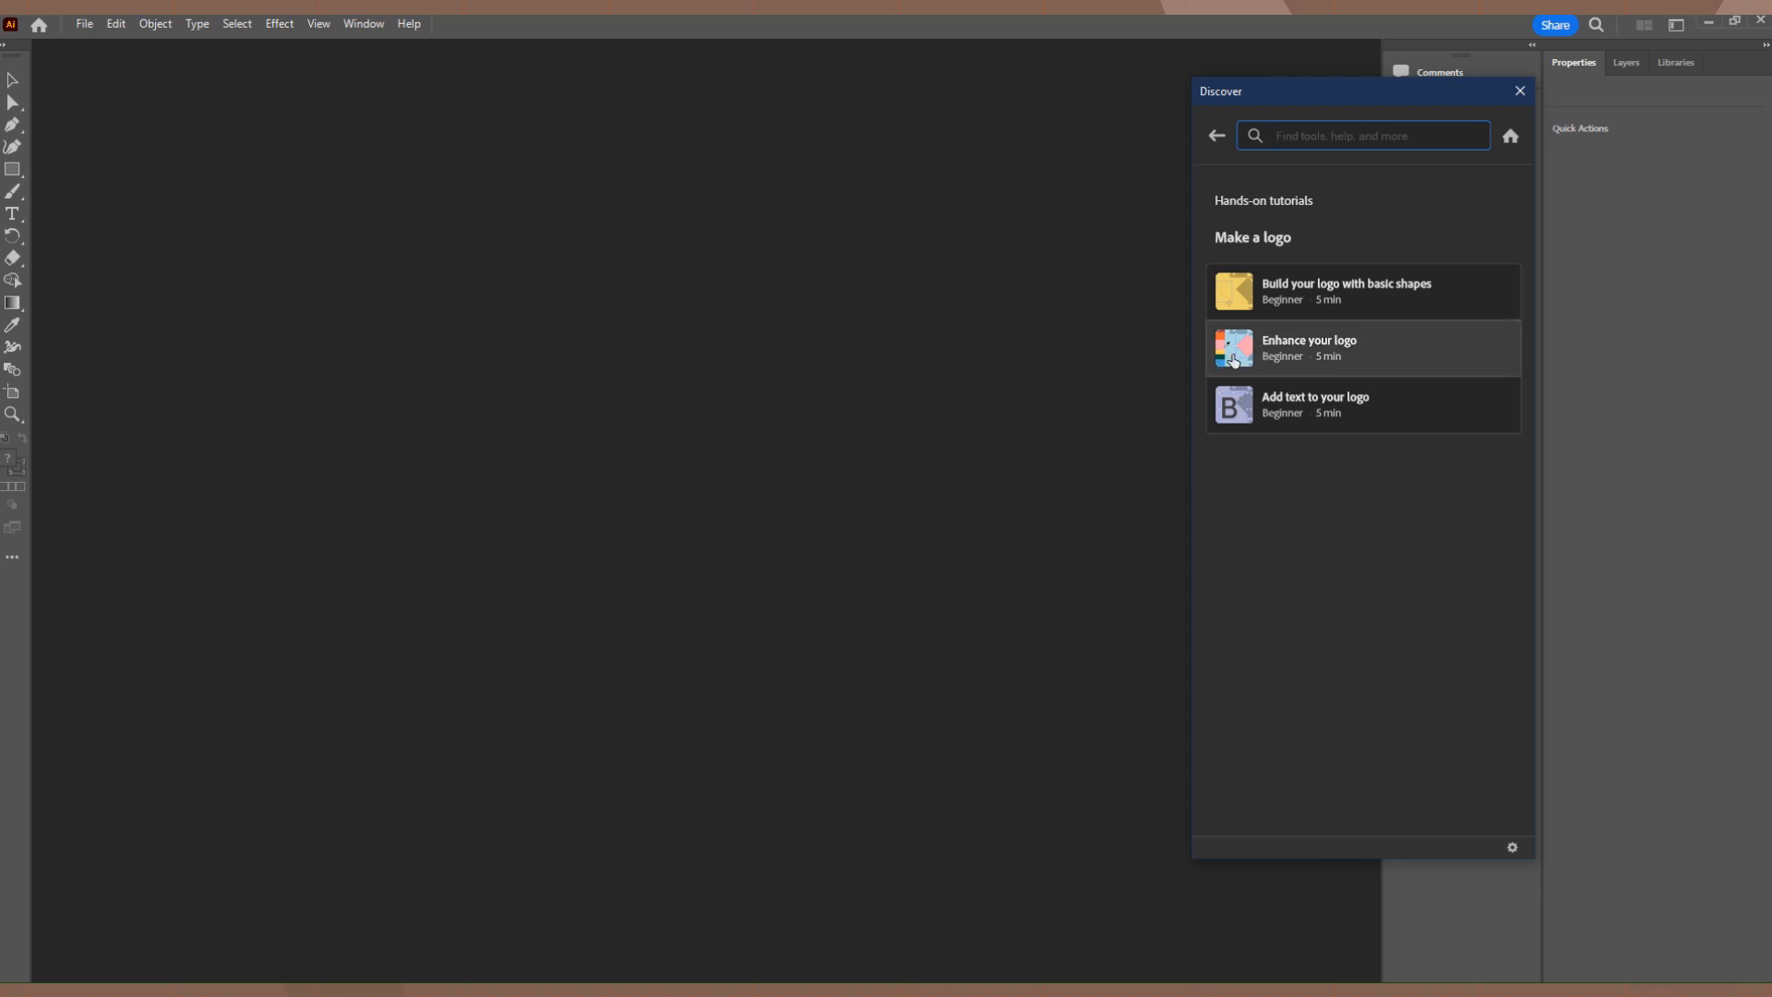
{"action": "left_click", "coordinate": [1305, 353]}
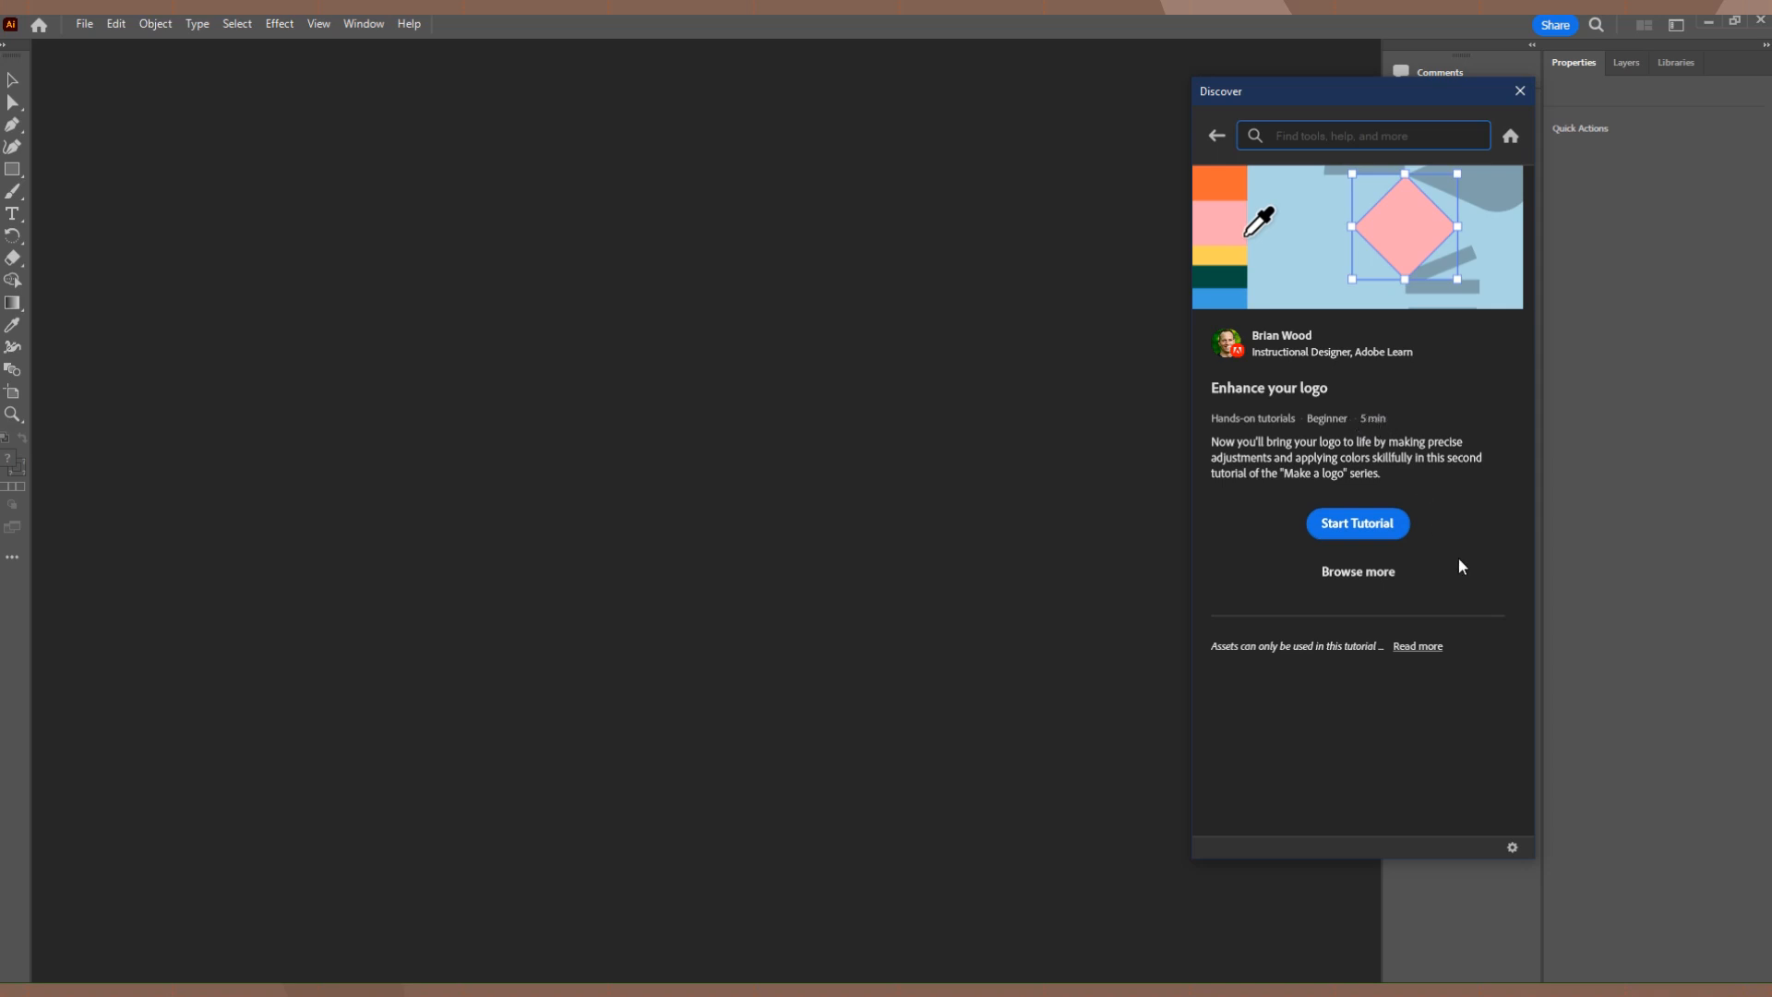
{"action": "left_click", "coordinate": [1350, 523]}
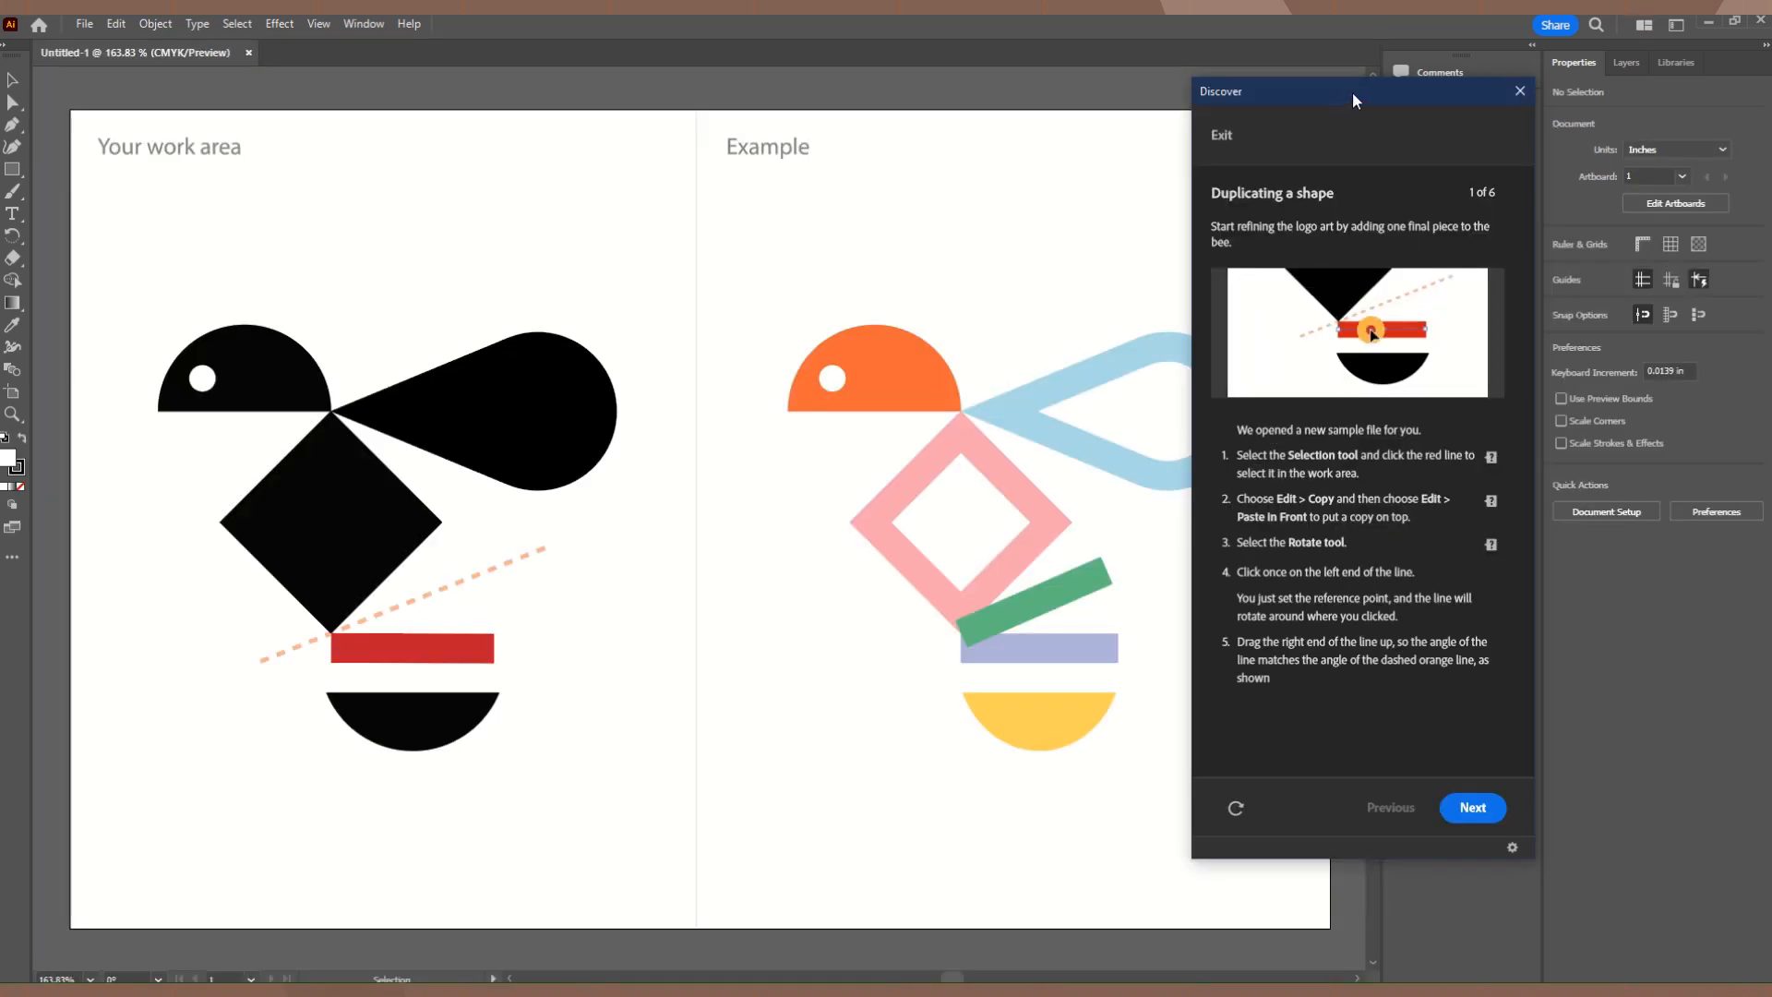
{"action": "mouse_move", "coordinate": [1354, 87]}
{"action": "left_mouse_down"}
{"action": "mouse_move", "coordinate": [1337, 92]}
{"action": "mouse_move", "coordinate": [1359, 89]}
{"action": "left_mouse_up"}
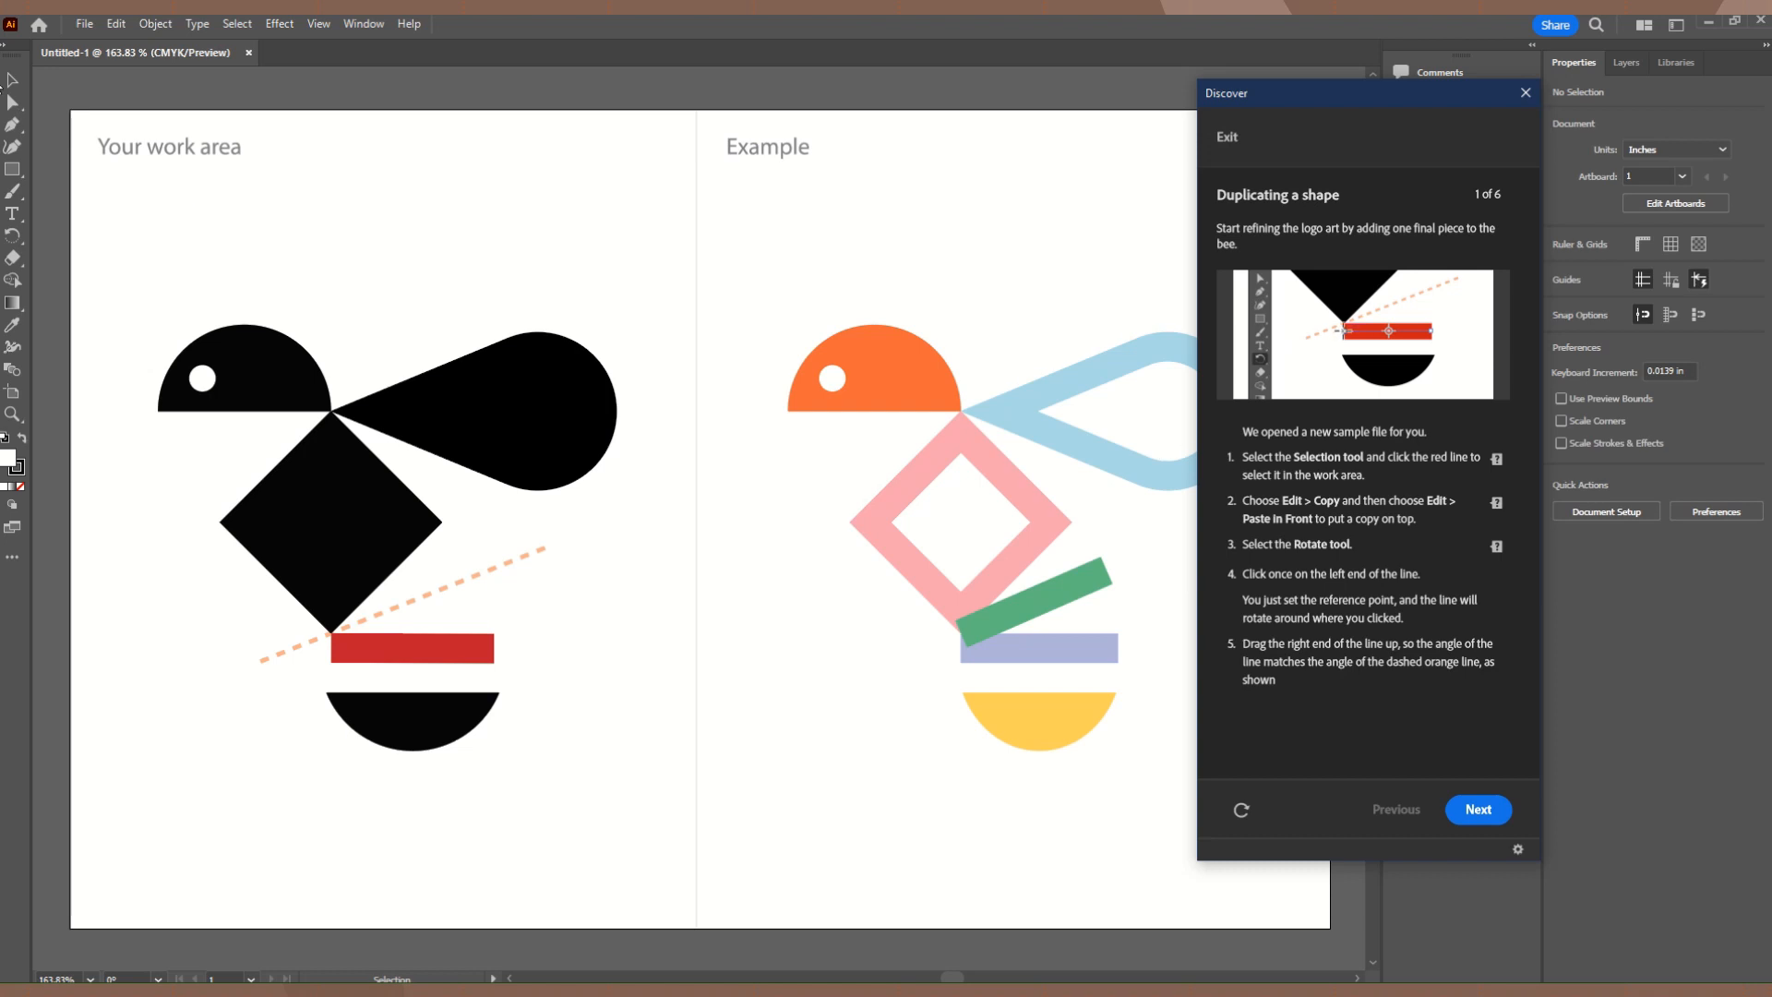
Copy the red line in the work area and paste a duplicate of it.
{"action": "left_click", "coordinate": [12, 83]}
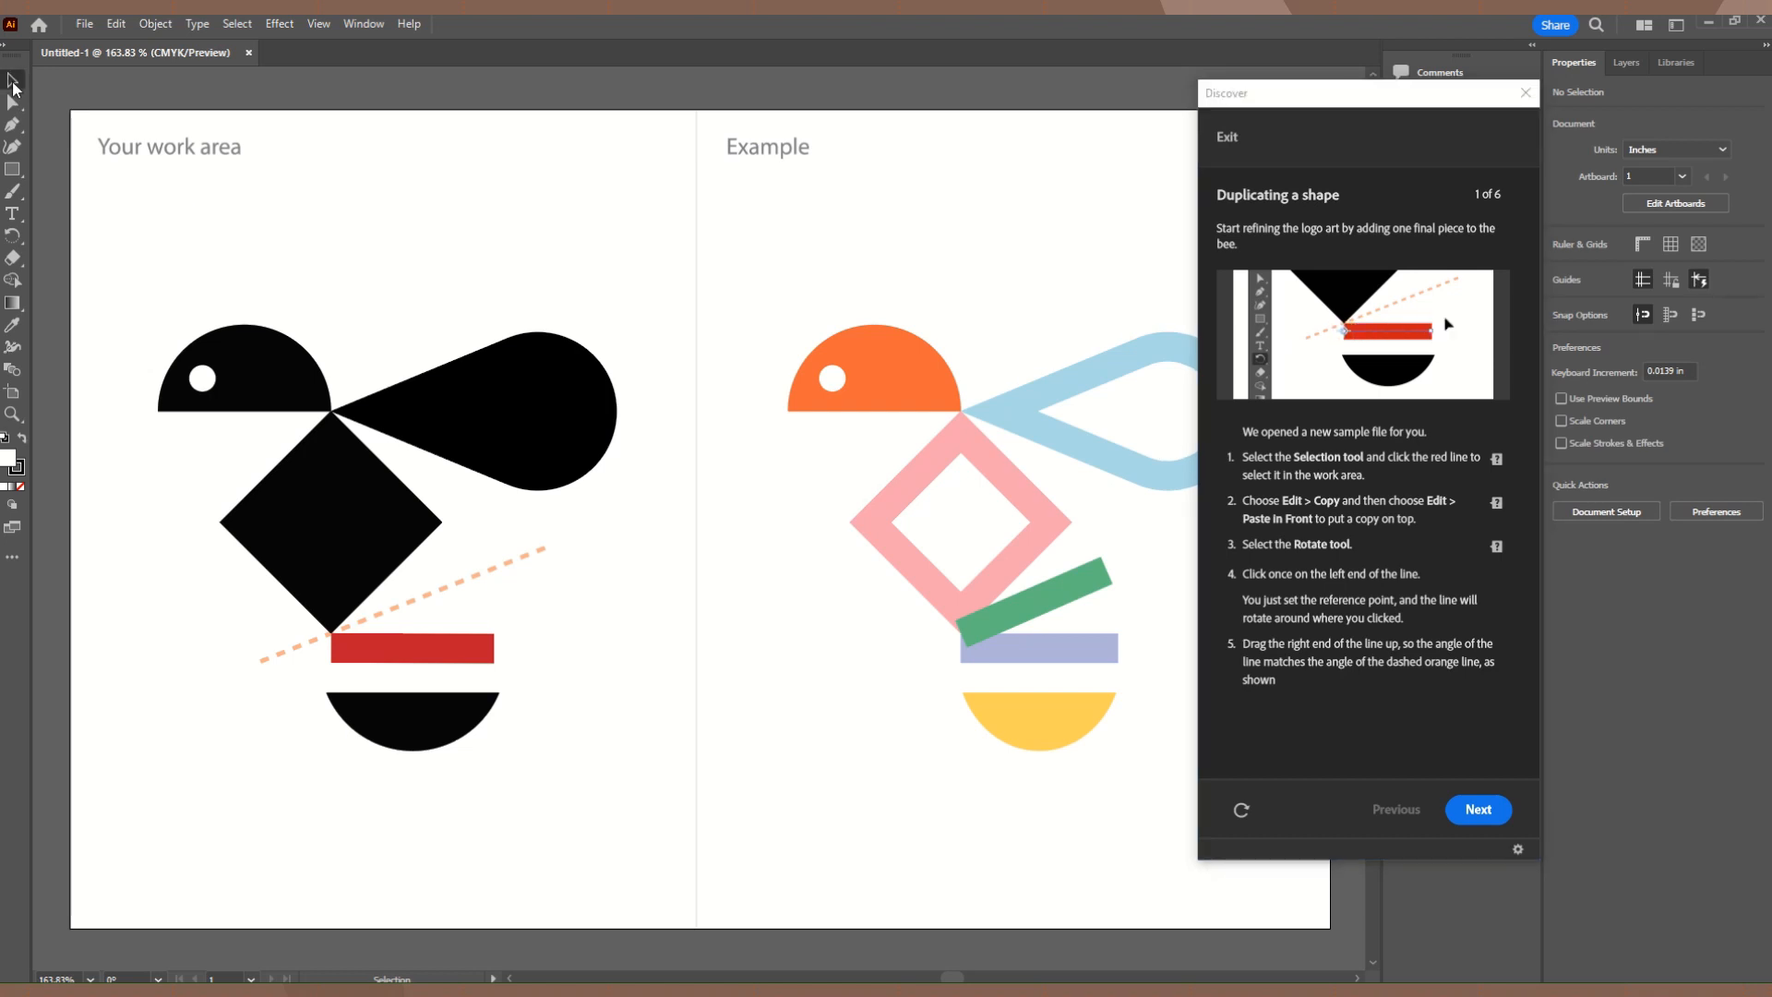
{"action": "left_click", "coordinate": [403, 654]}
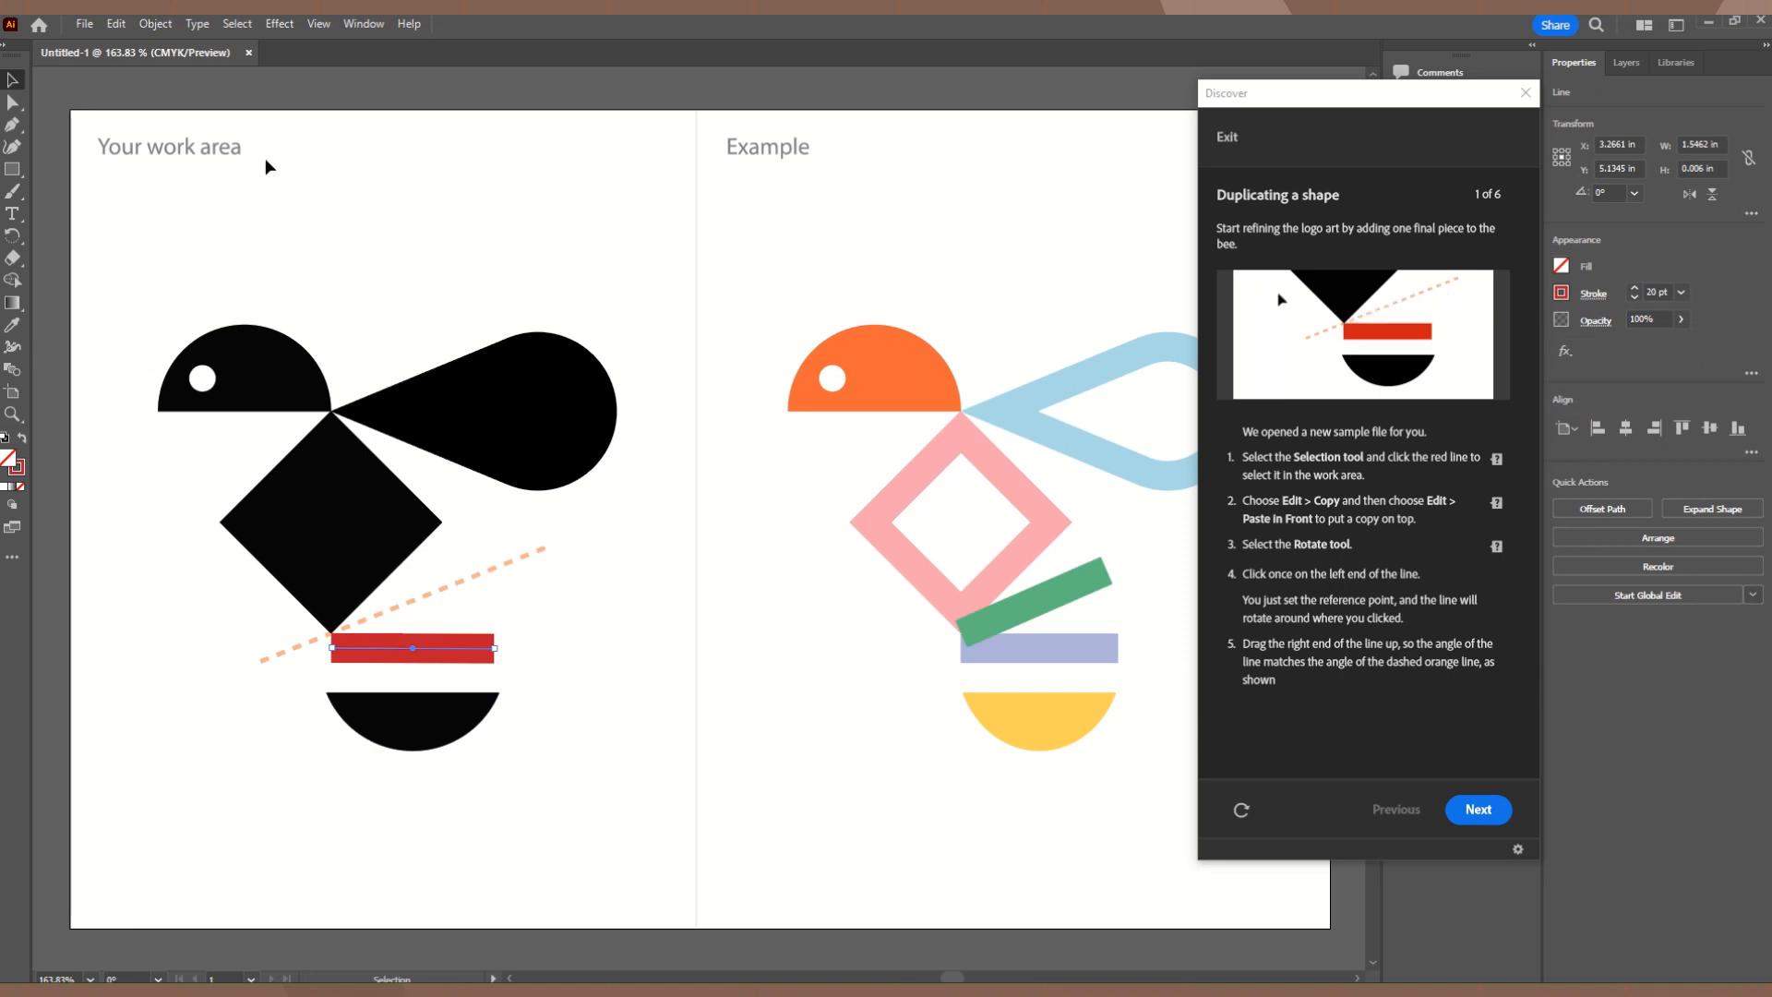
{"action": "left_click", "coordinate": [115, 23]}
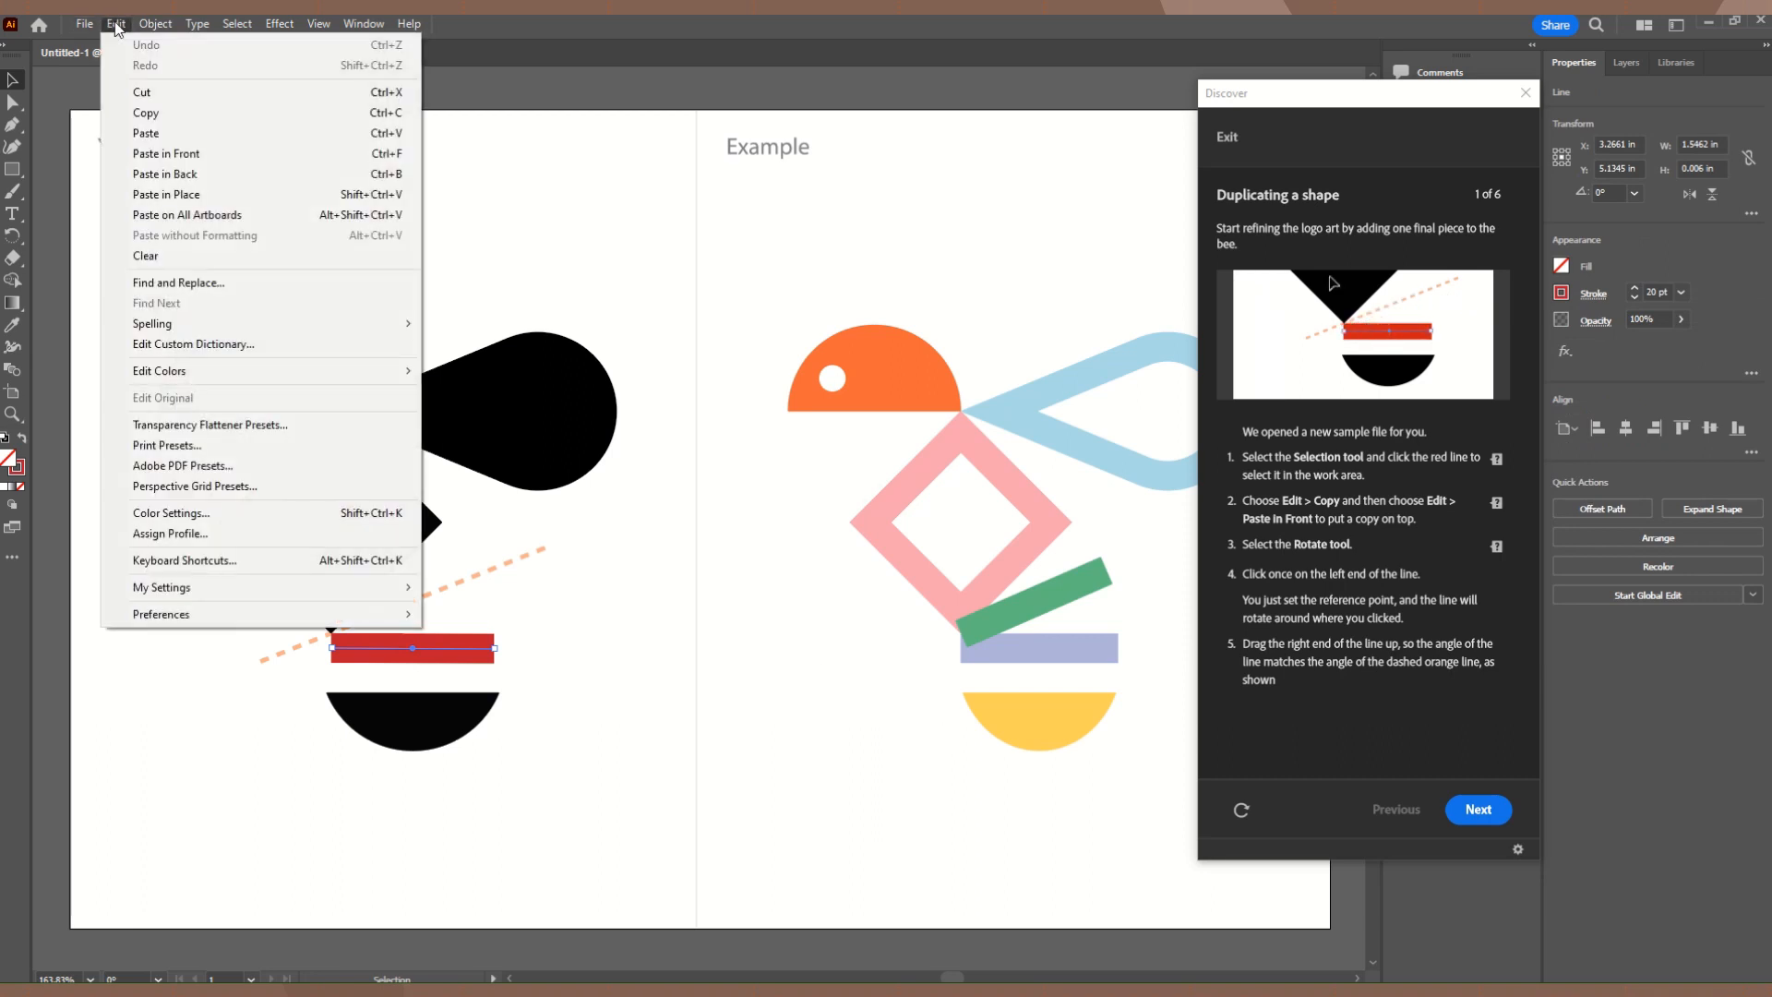
{"action": "left_click", "coordinate": [148, 114]}
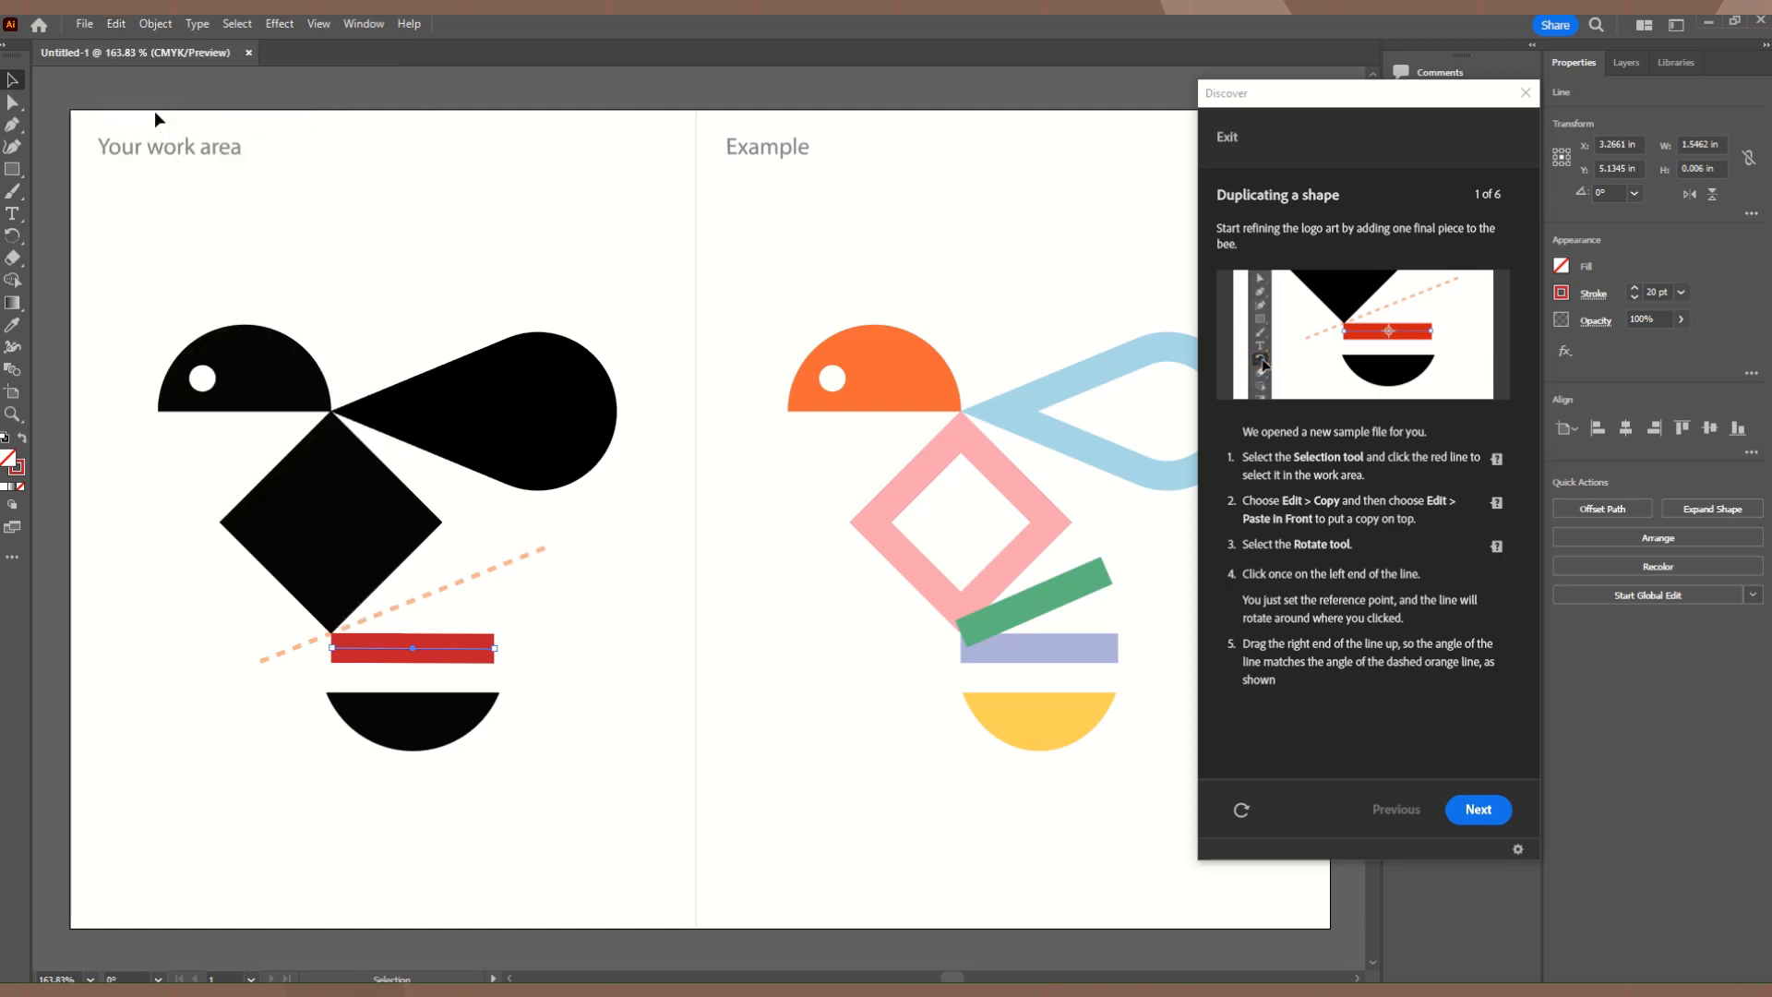
{"action": "left_click", "coordinate": [115, 23]}
{"action": "left_click", "coordinate": [174, 134]}
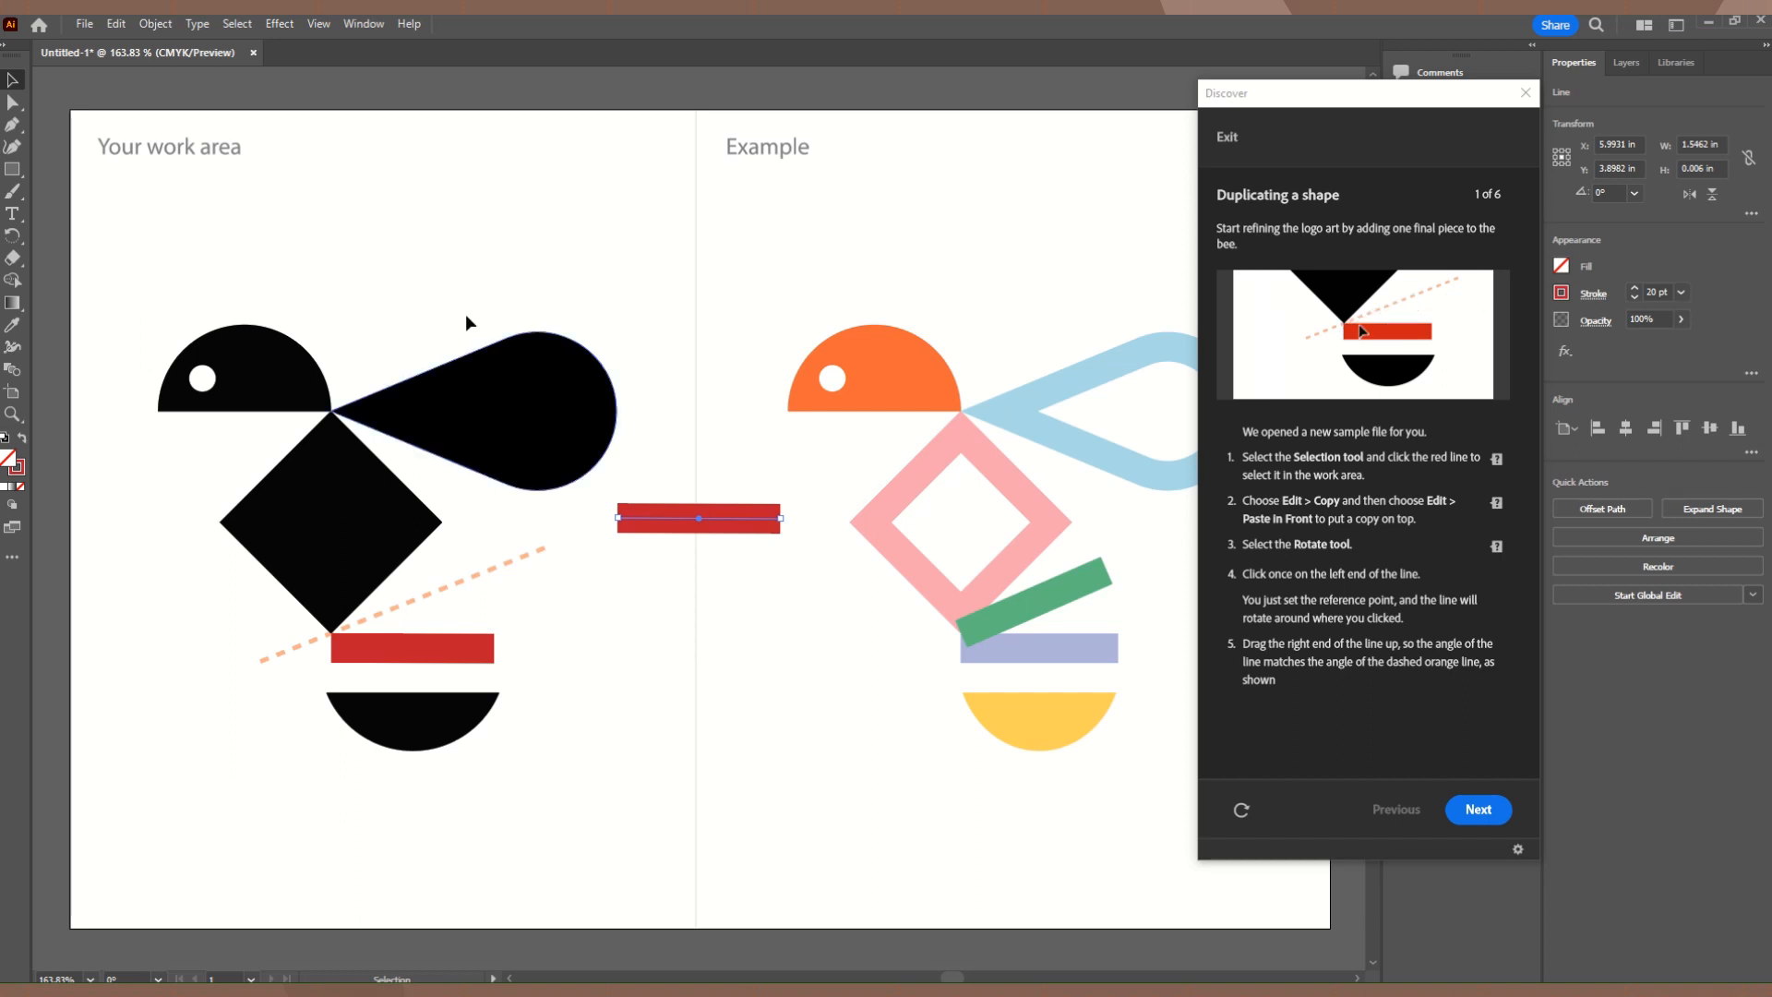
Paste the copied red line in front of the original and delete the stray duplicate between the work area and the example.
{"action": "left_click", "coordinate": [116, 25]}
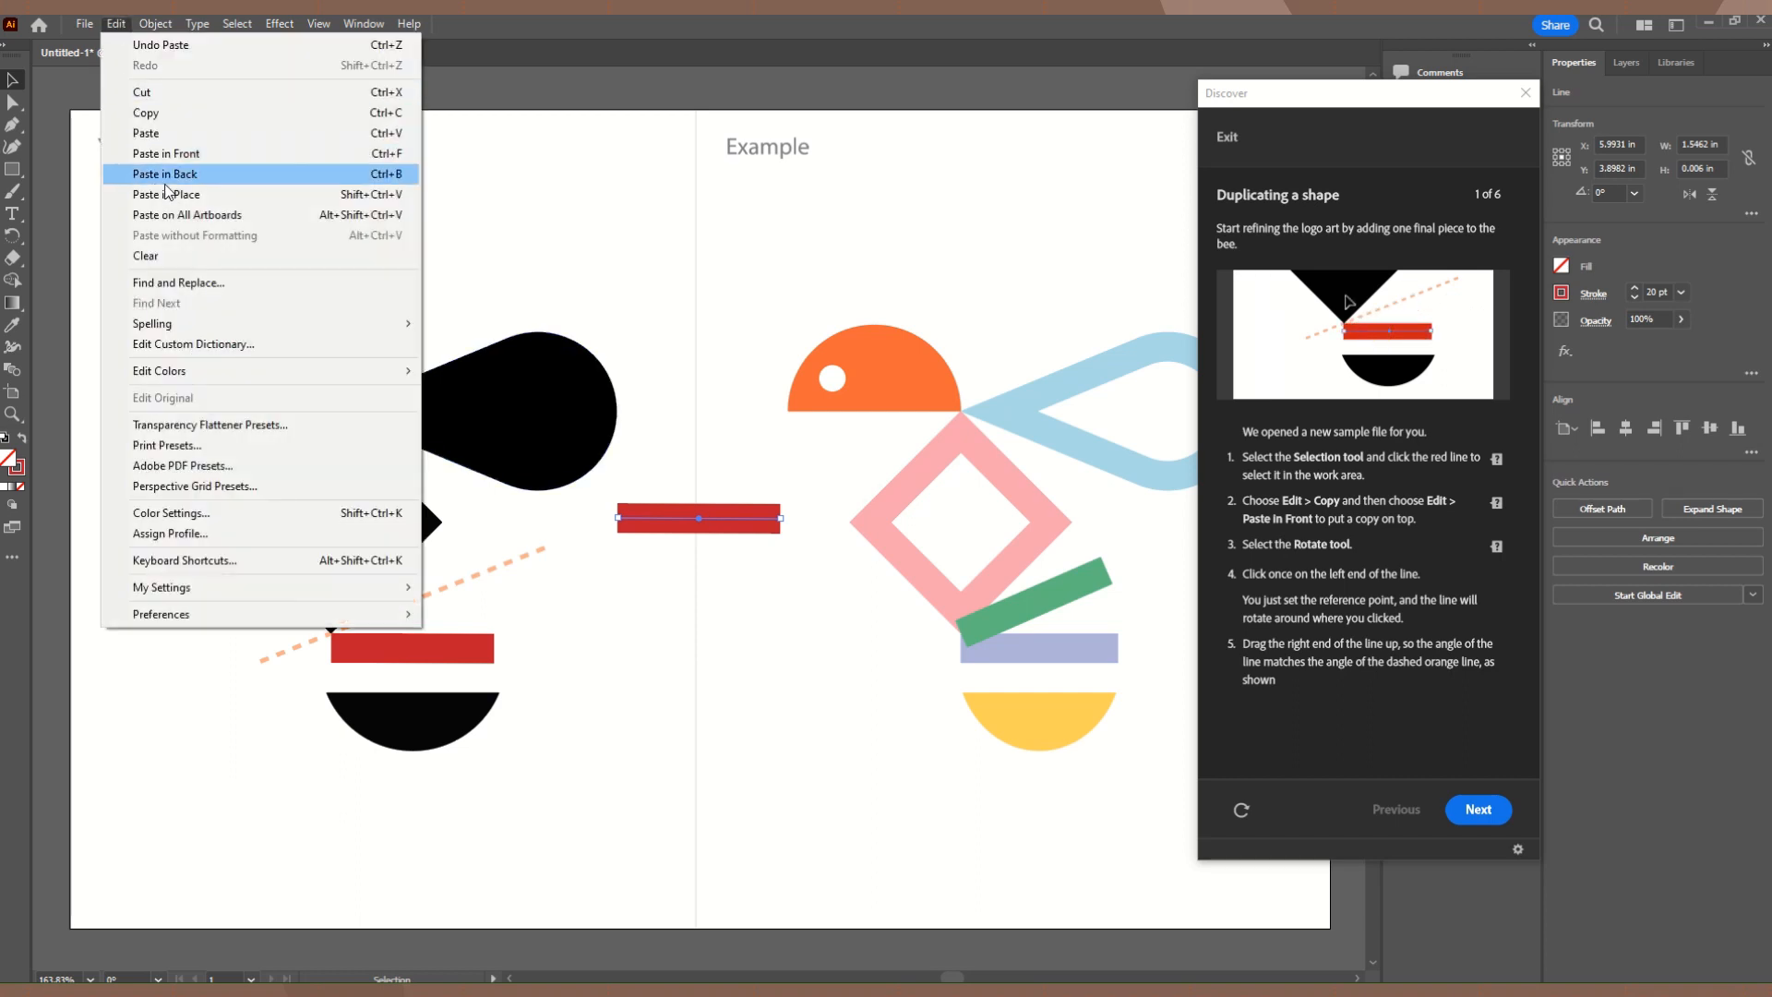
{"action": "left_click", "coordinate": [187, 155]}
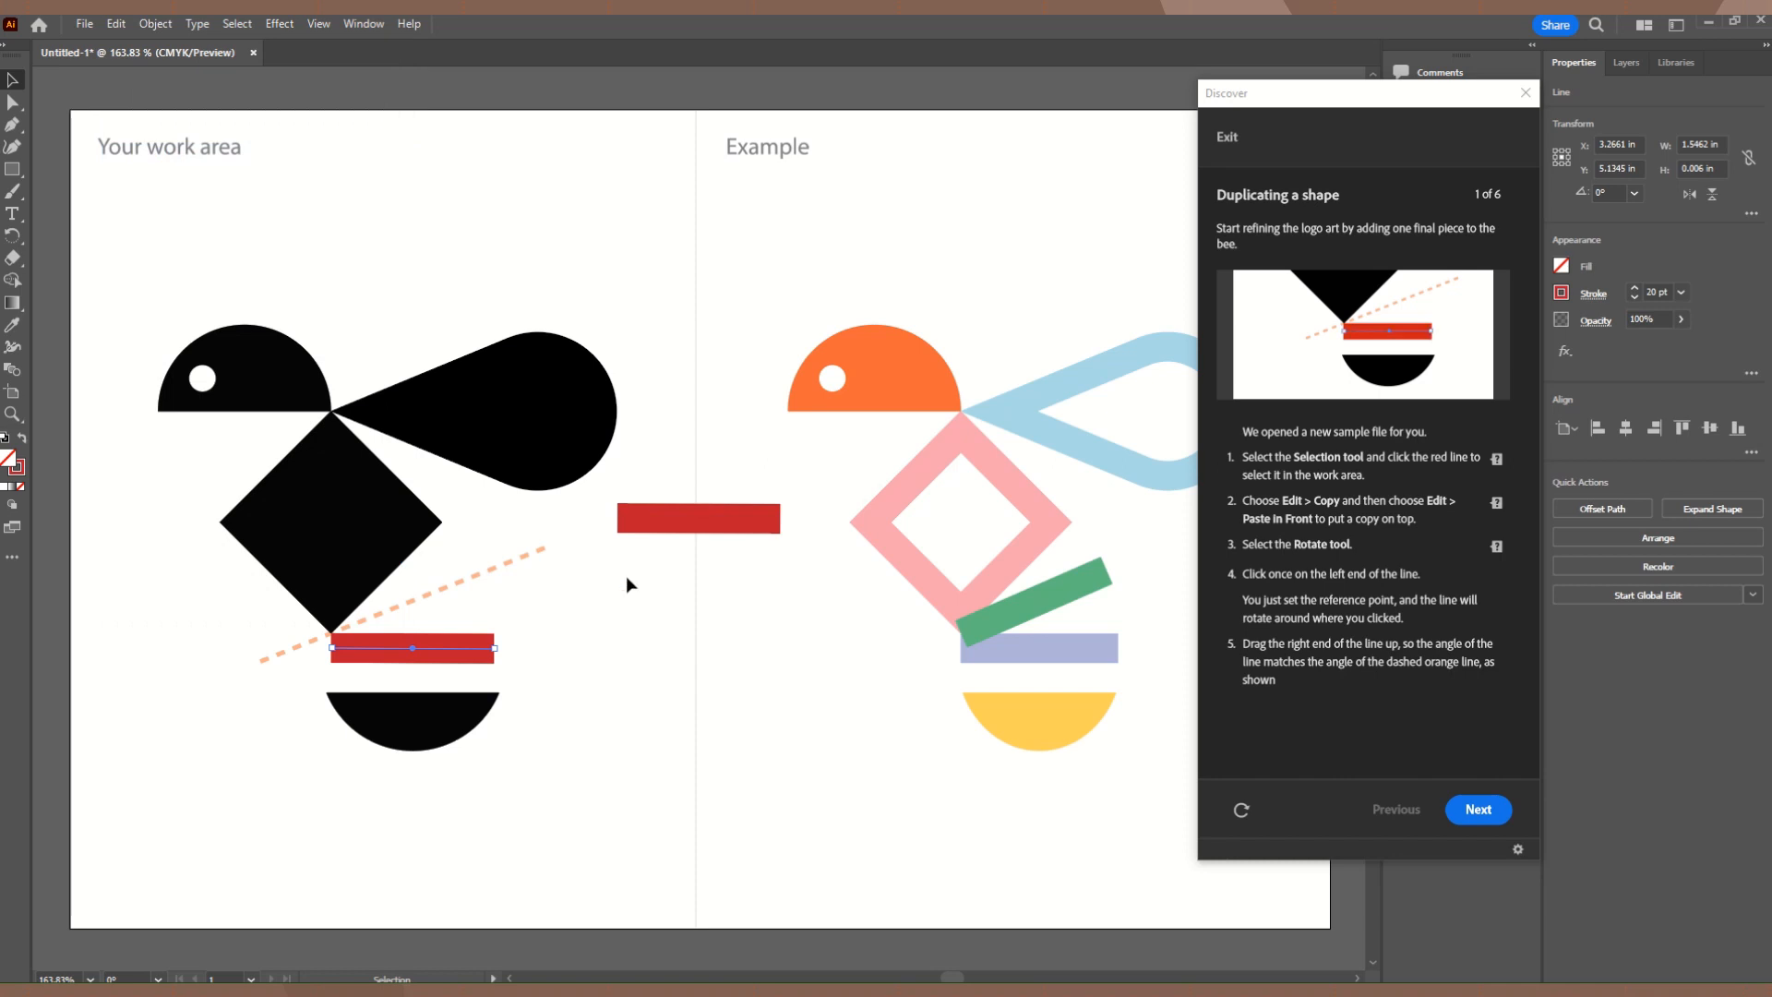
{"action": "left_click", "coordinate": [718, 524]}
{"action": "left_click", "coordinate": [699, 518]}
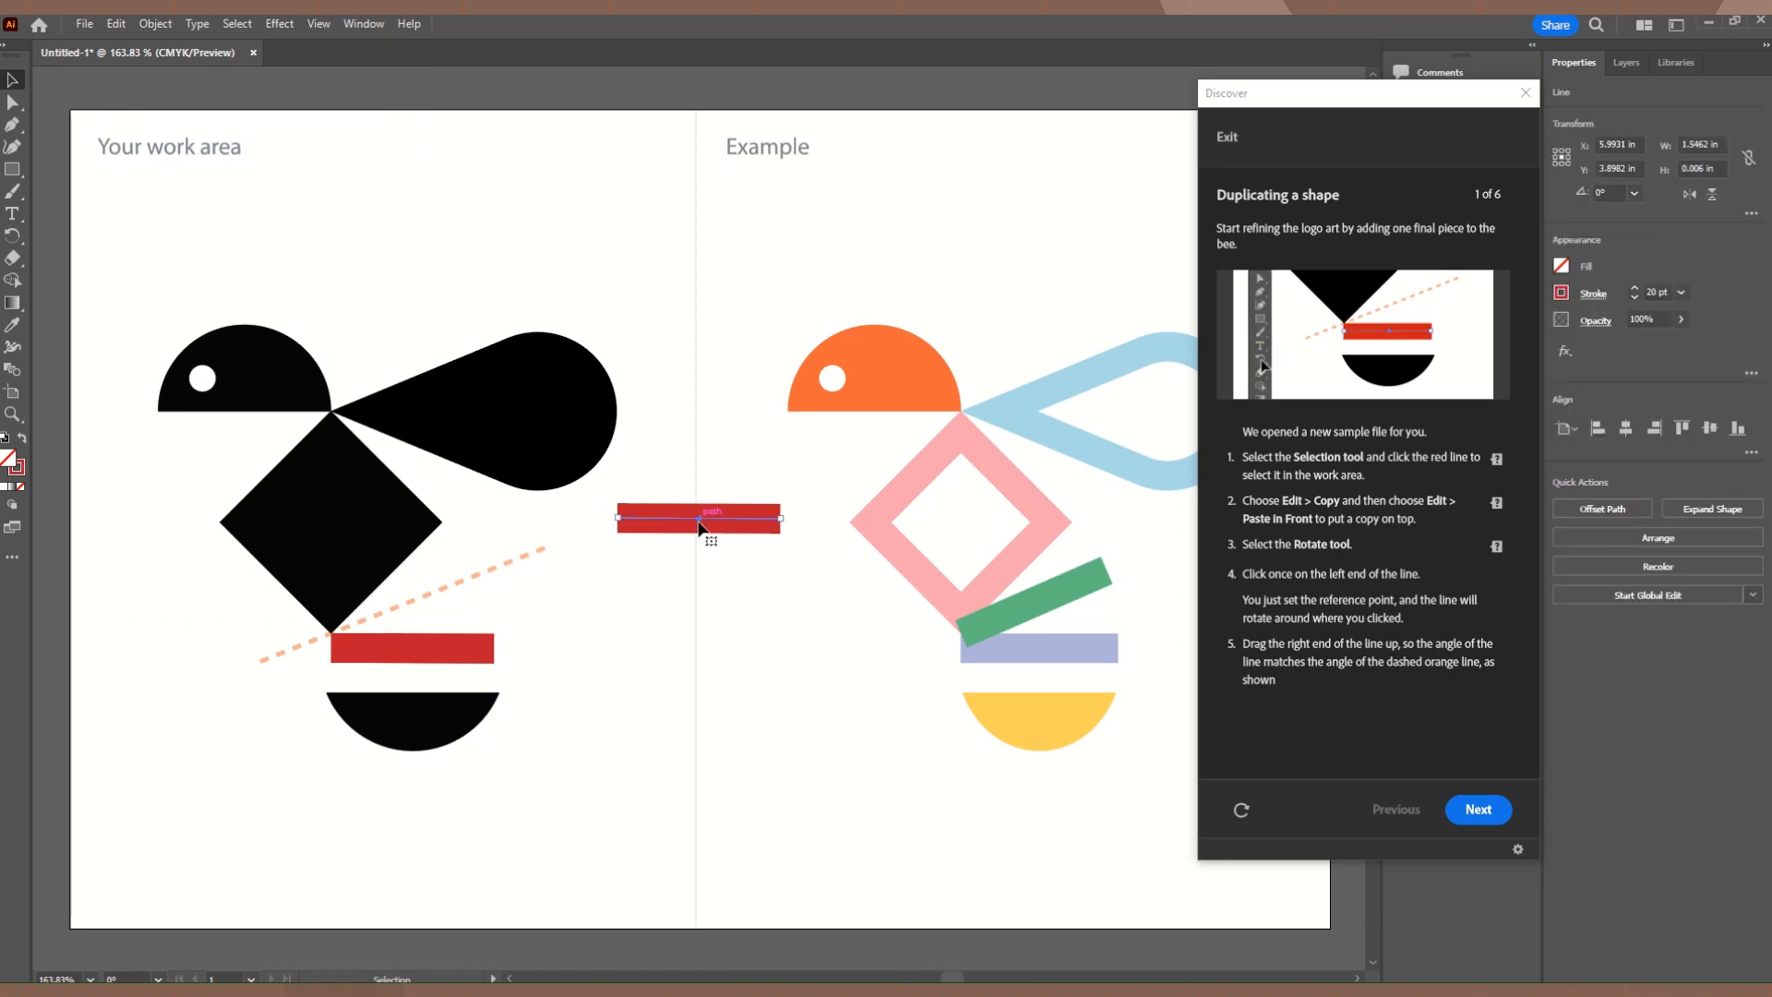
{"action": "key", "text": "Delete"}
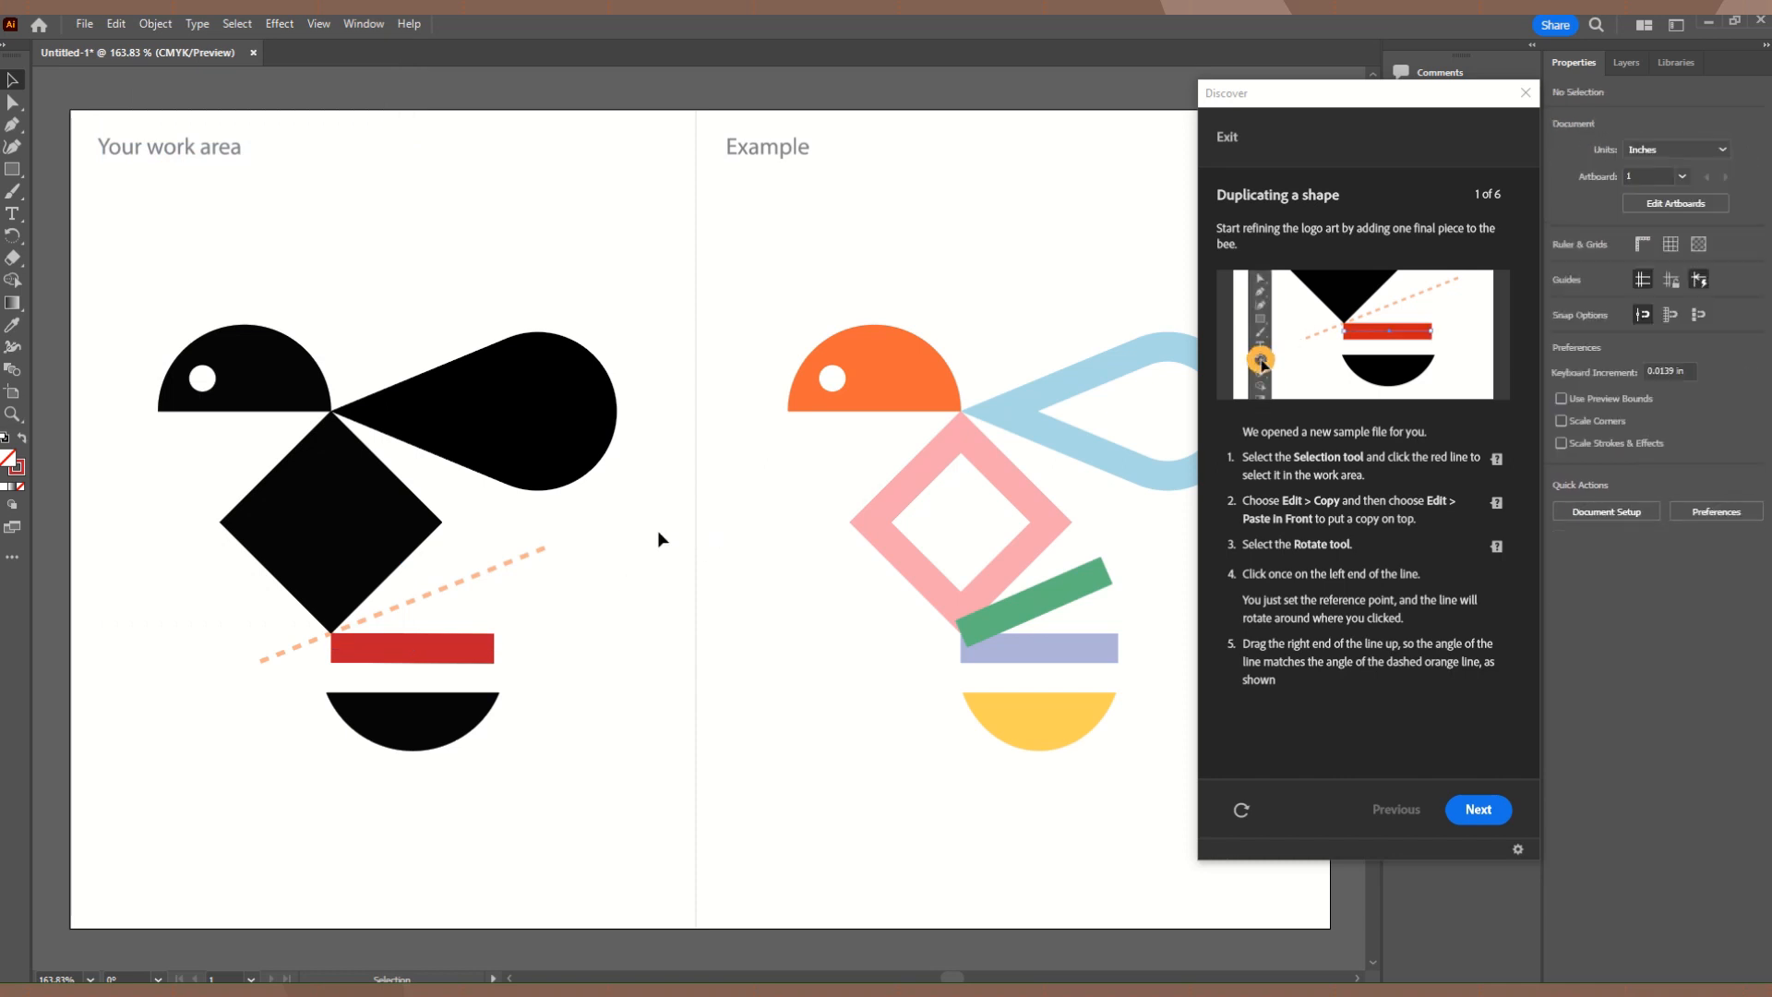
Rotate the front red line upward with the Rotate tool to the dashed orange line's angle, centred on it, and deselect it.
{"action": "left_click", "coordinate": [413, 657]}
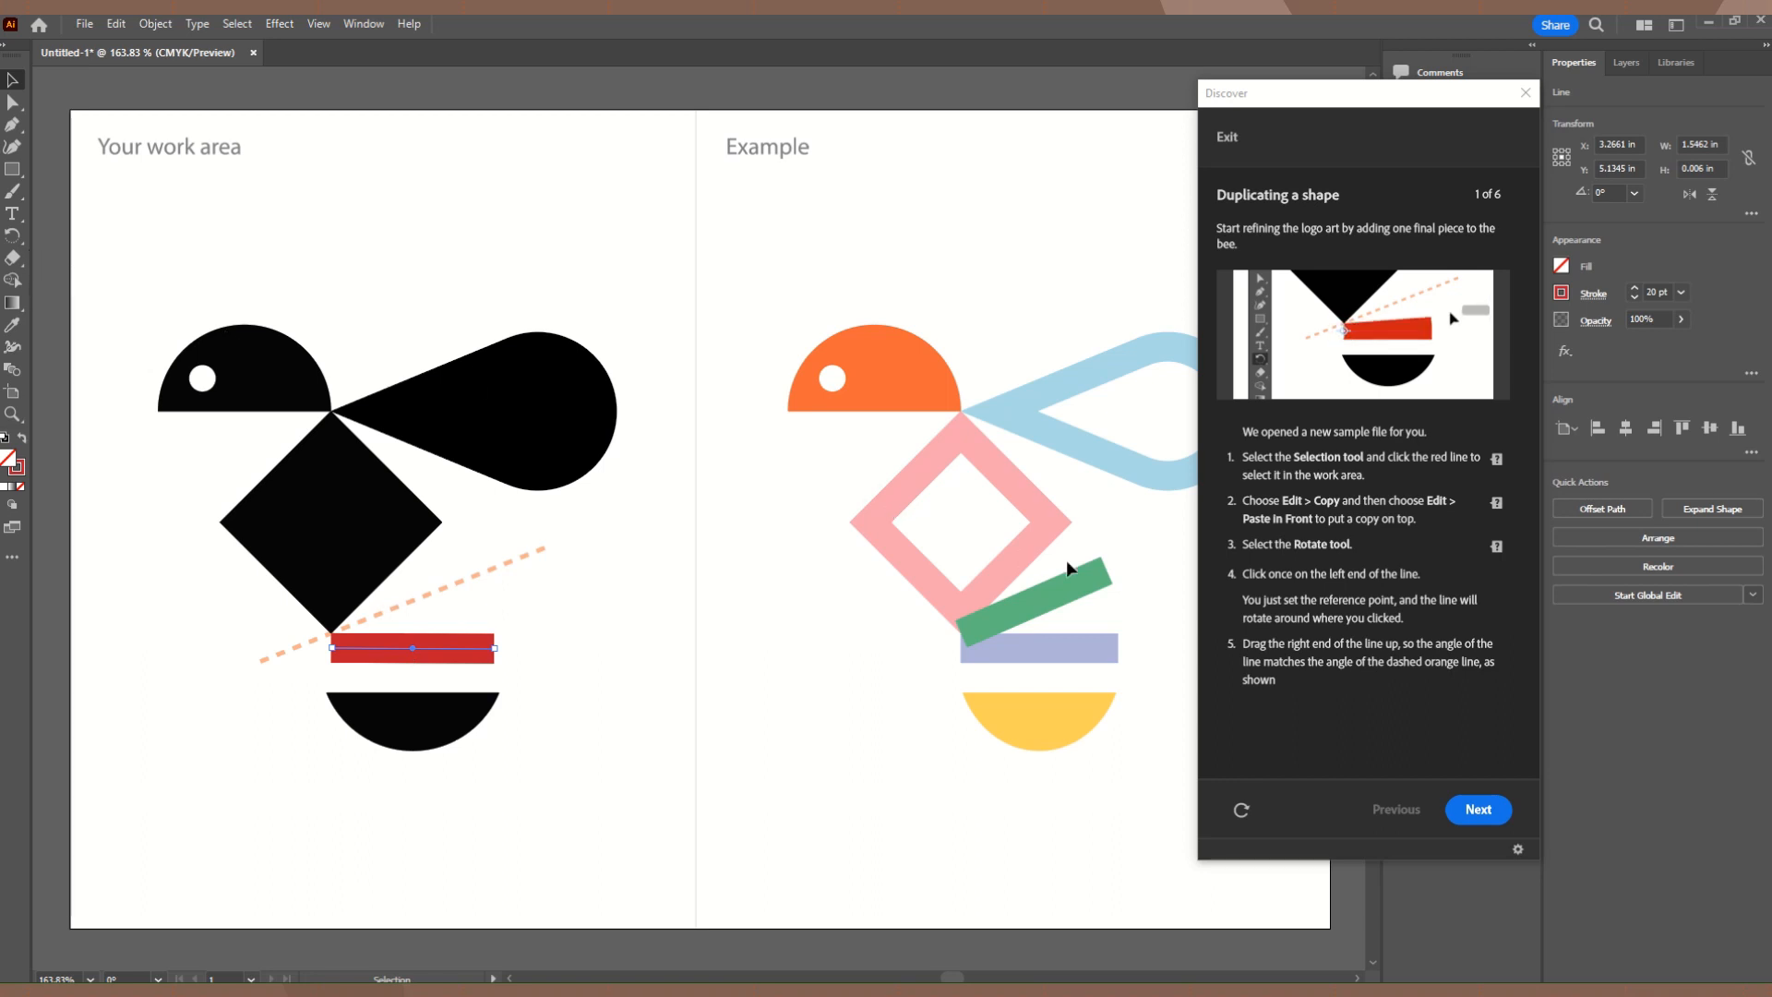
{"action": "left_click", "coordinate": [1497, 548]}
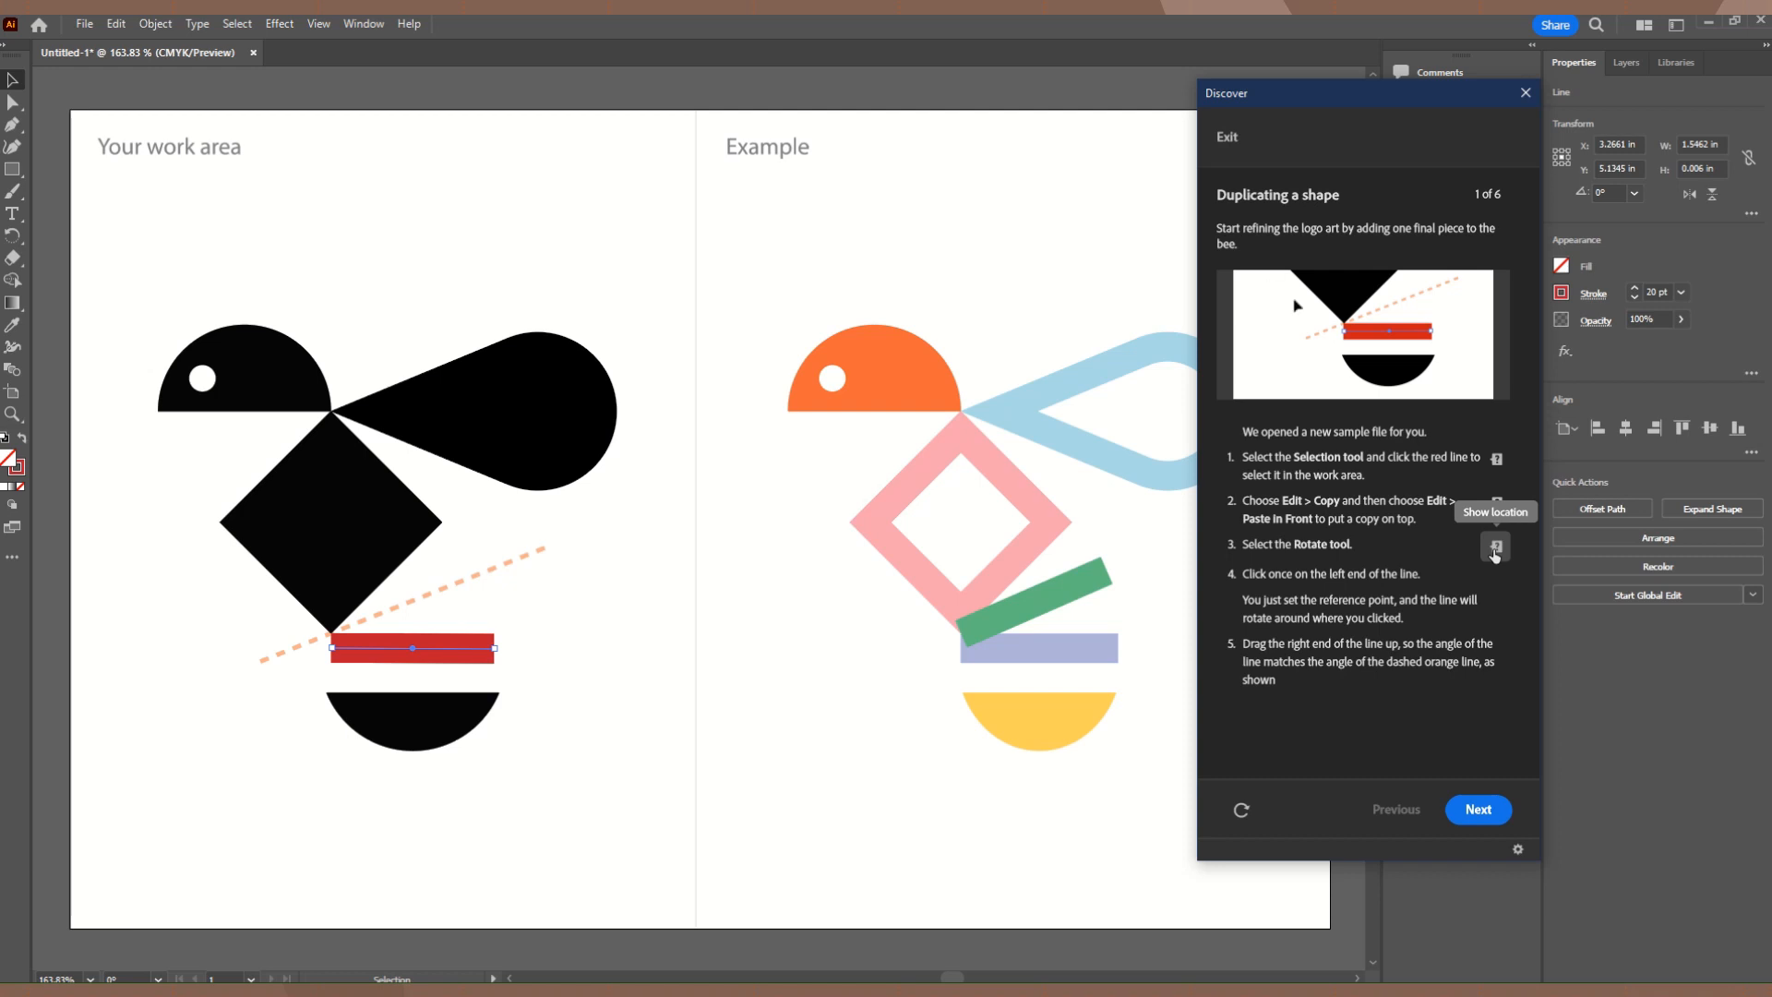
{"action": "left_click", "coordinate": [1495, 548]}
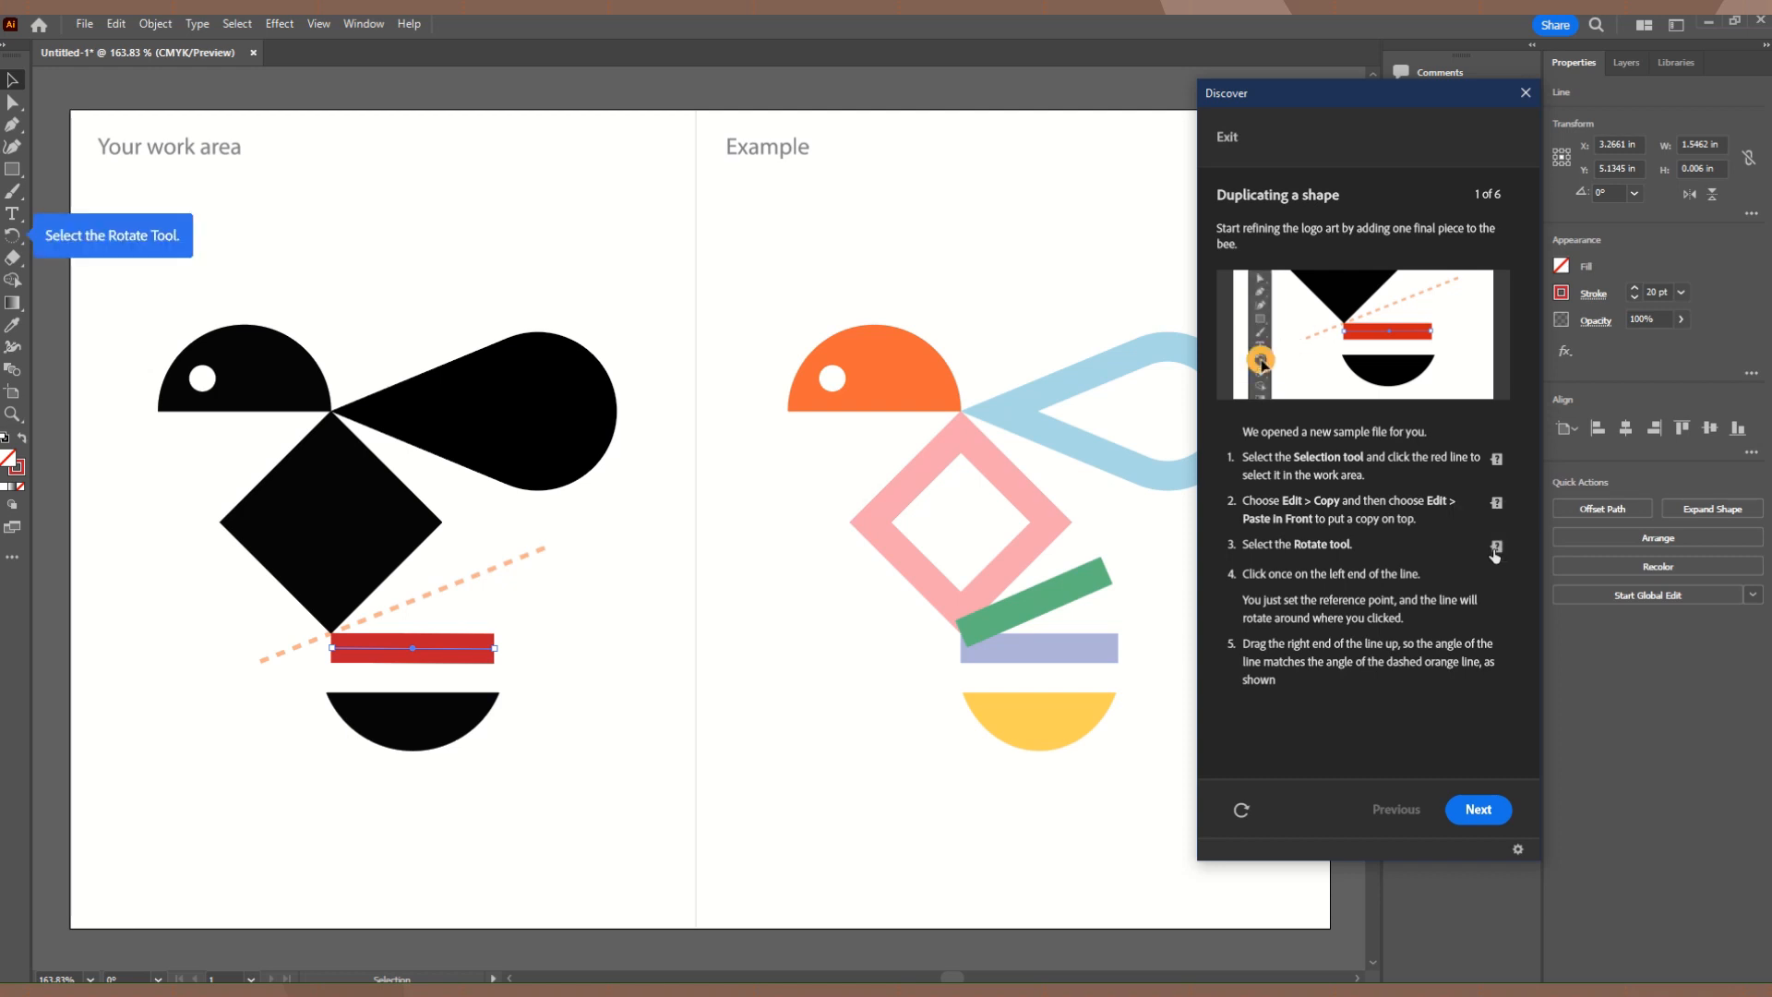
{"action": "left_click", "coordinate": [11, 236]}
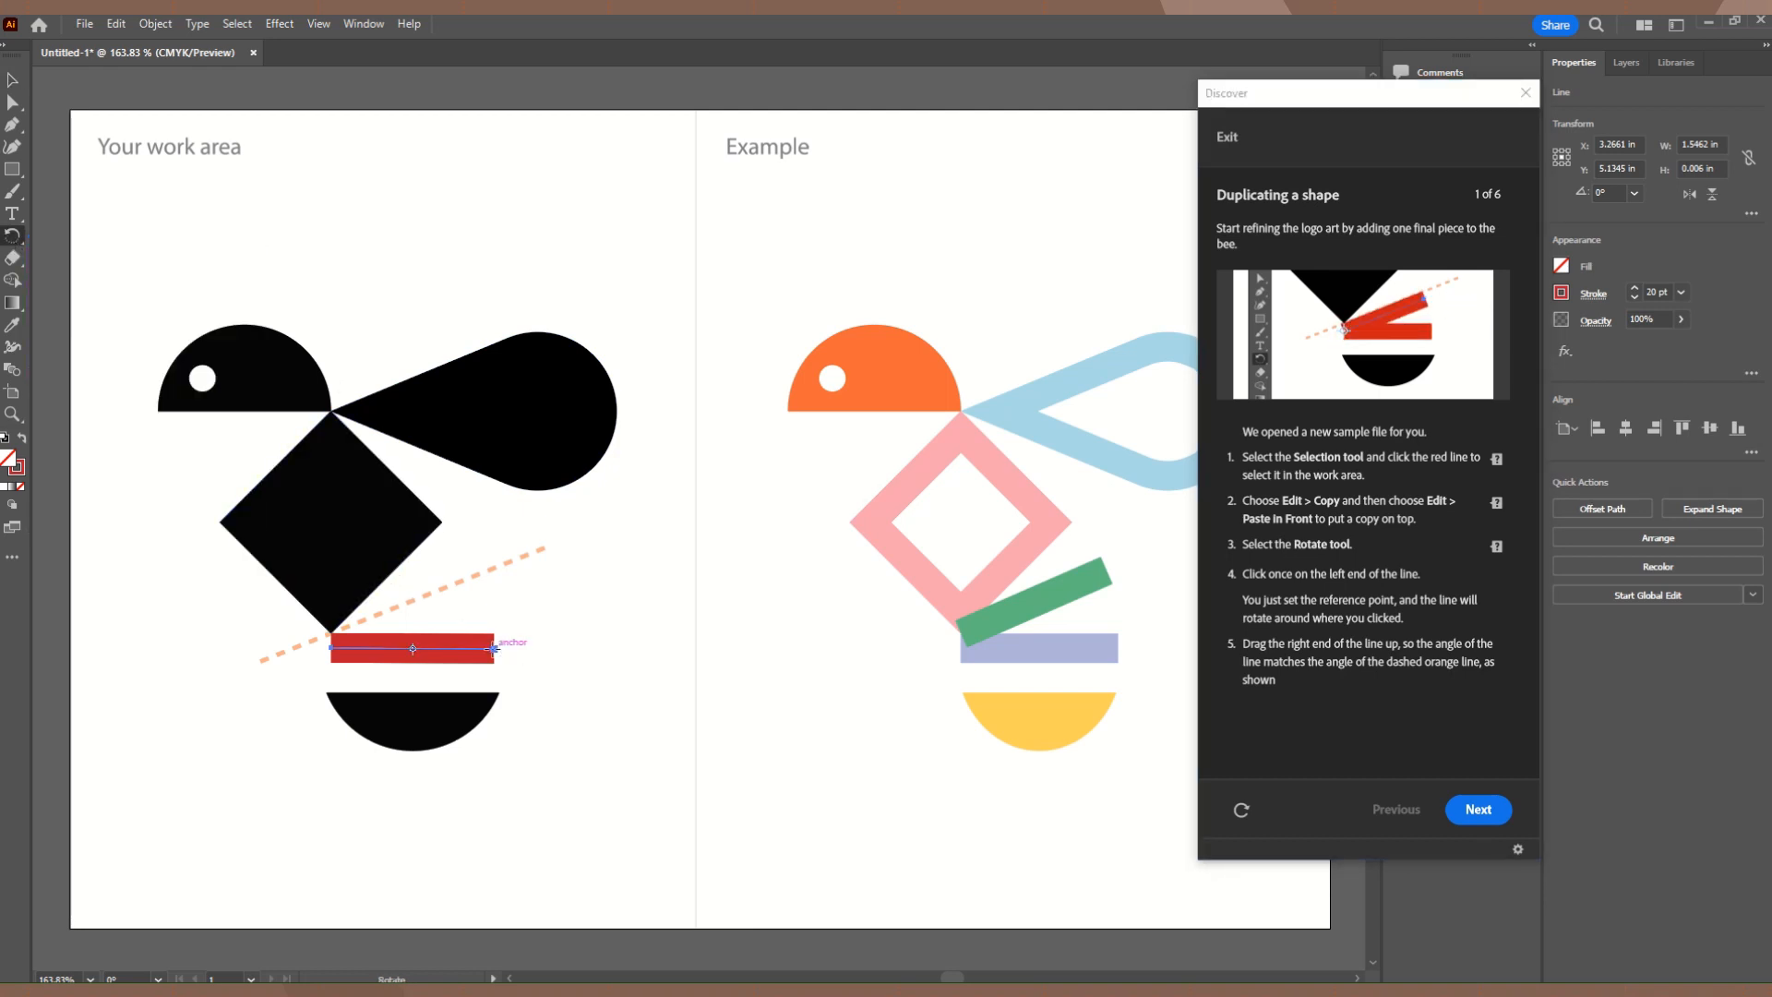
{"action": "left_click_drag", "start_coordinate": [494, 648], "coordinate": [486, 580]}
{"action": "left_click", "coordinate": [12, 79]}
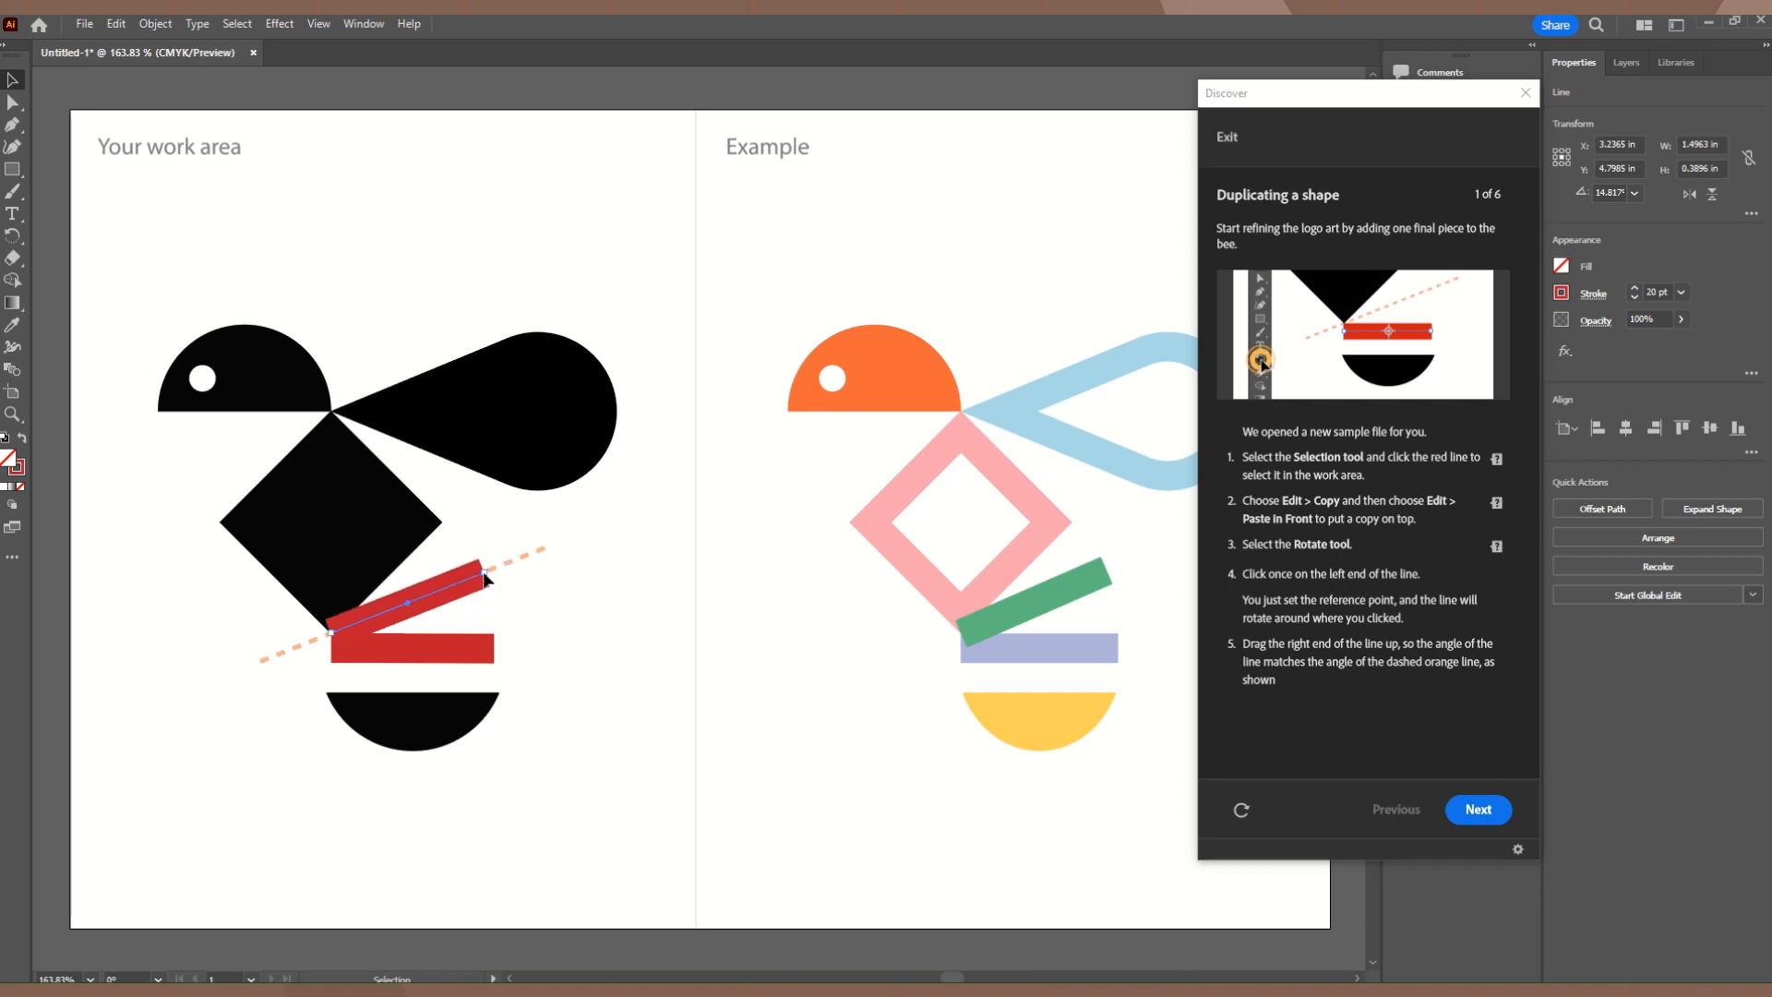
{"action": "left_click", "coordinate": [632, 673]}
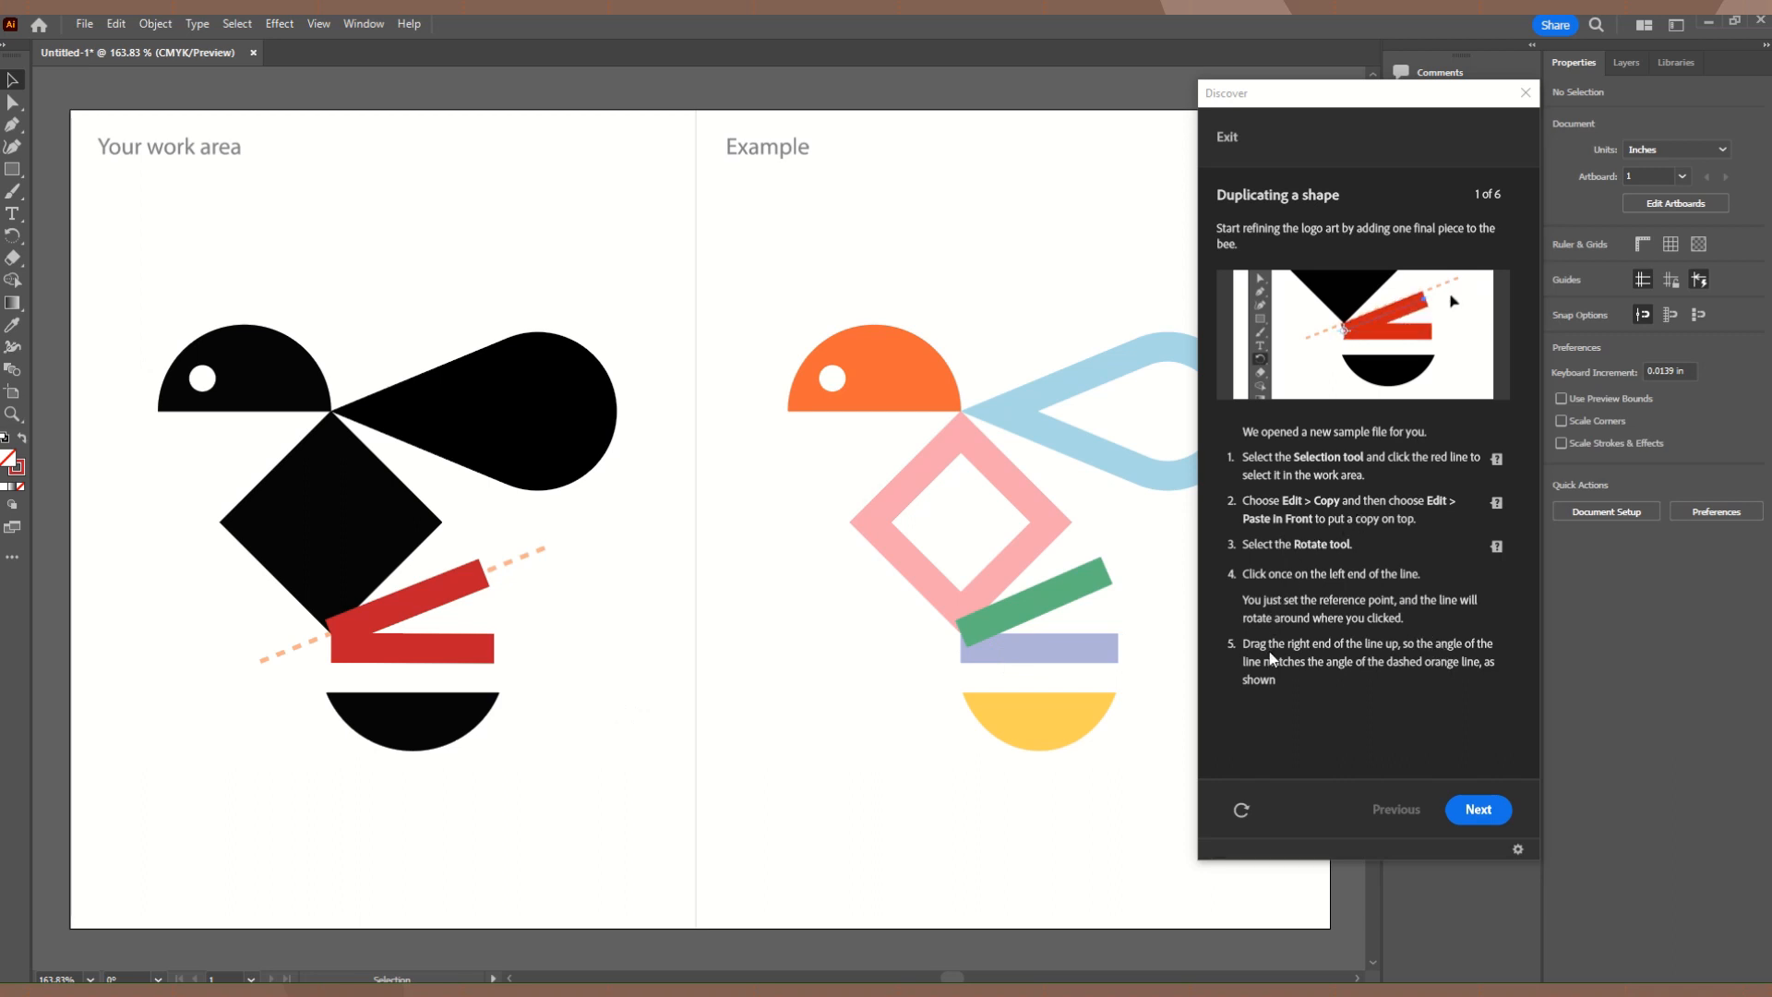
Advance to the tutorial's "Making final art tweaks" page and narrow the black shape below the red lines from its centre to about 1.5 in.
{"action": "left_click", "coordinate": [1476, 807]}
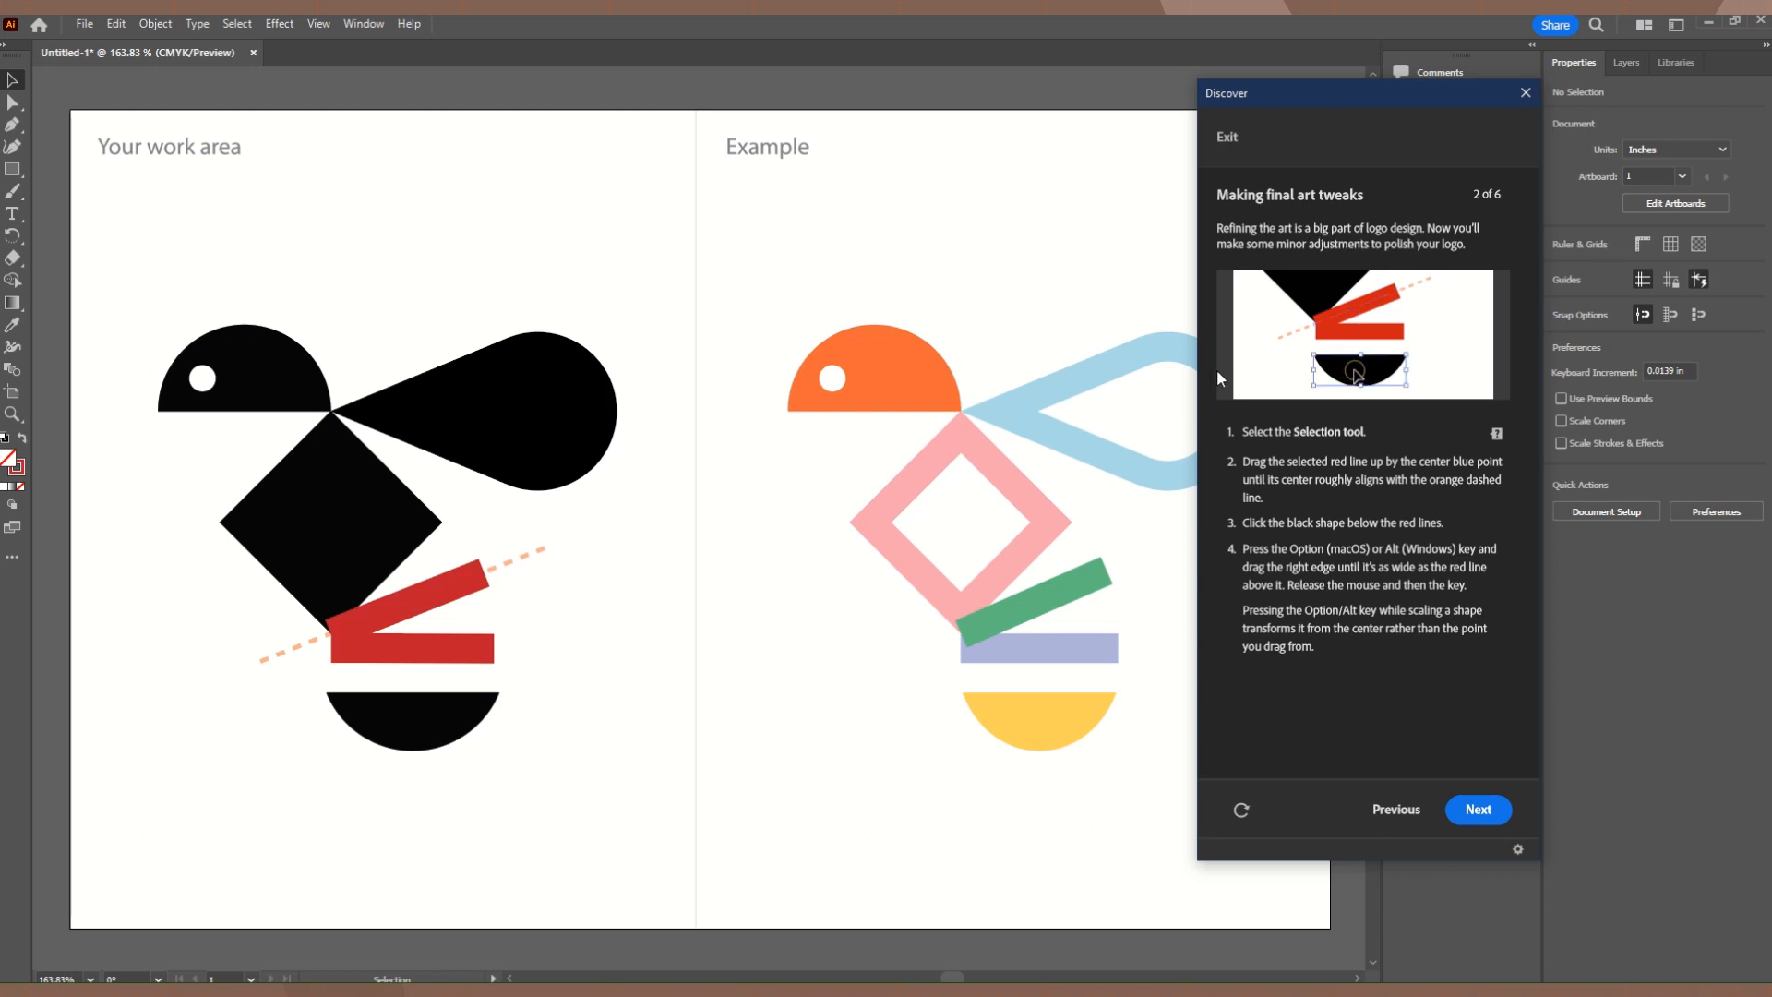
{"action": "left_click", "coordinate": [459, 690]}
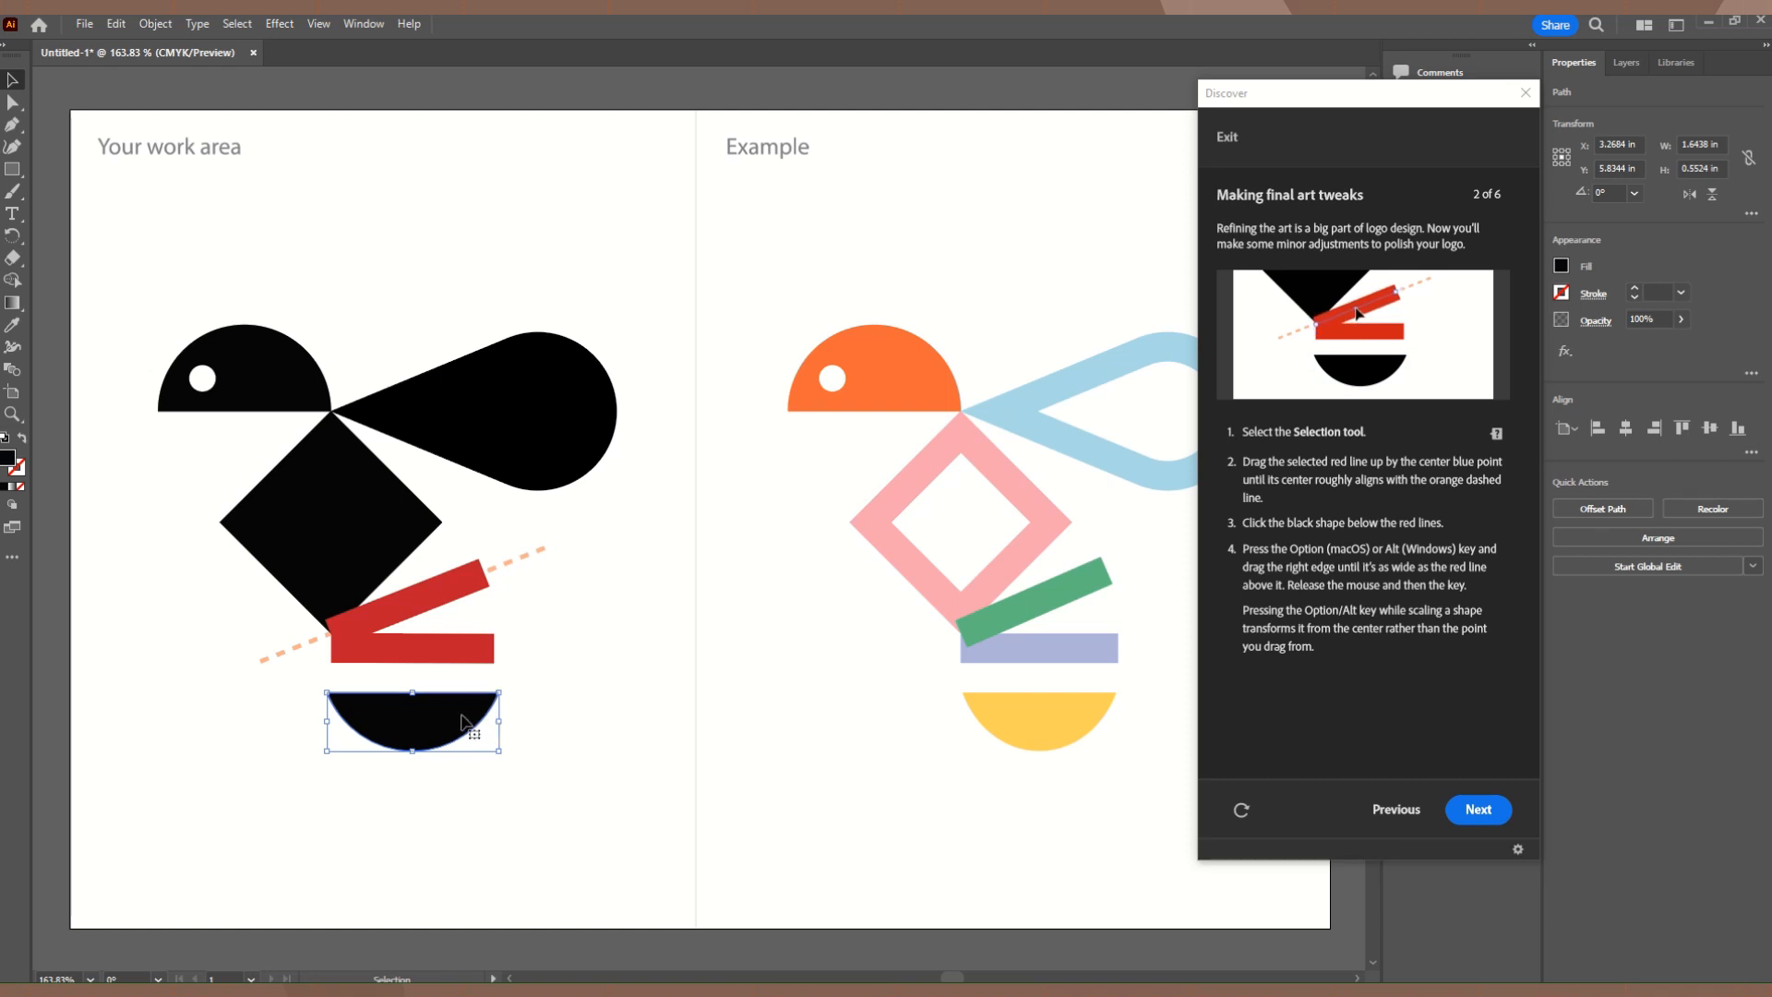
{"action": "key", "text": "alt"}
{"action": "left_click_drag", "start_coordinate": [498, 720], "coordinate": [495, 722]}
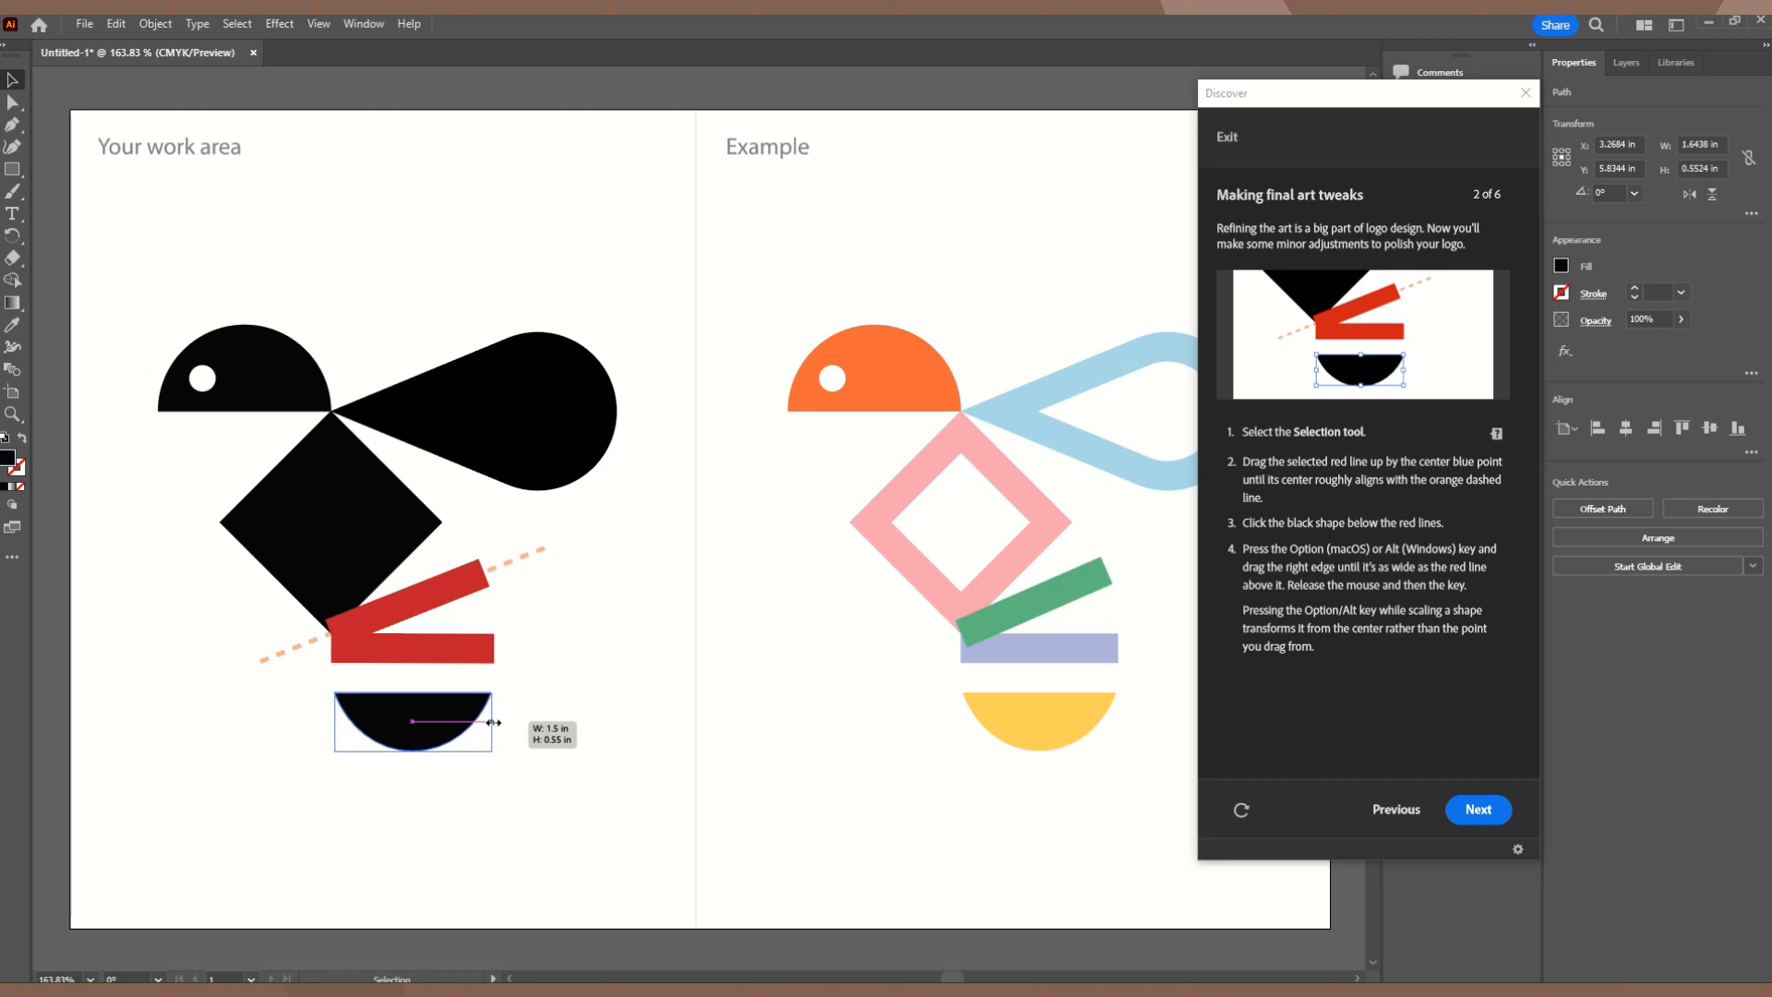
{"action": "left_click_drag", "start_coordinate": [494, 721], "coordinate": [494, 721]}
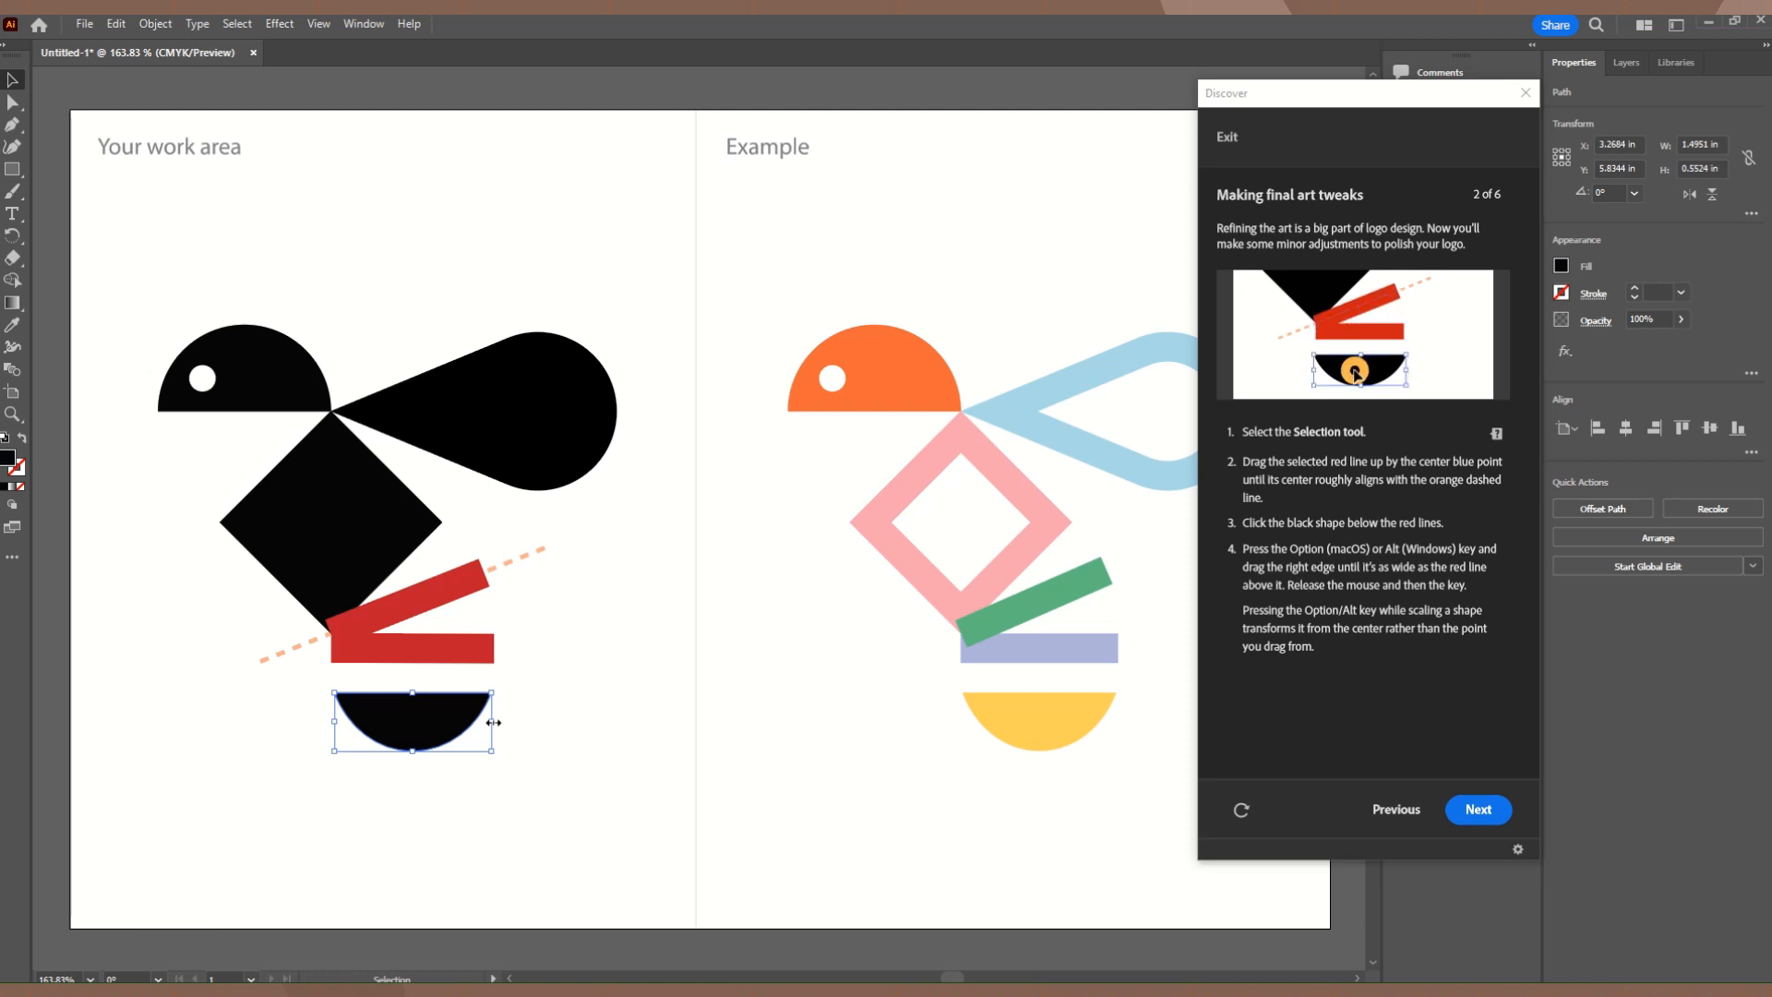
{"action": "left_click", "coordinate": [527, 707]}
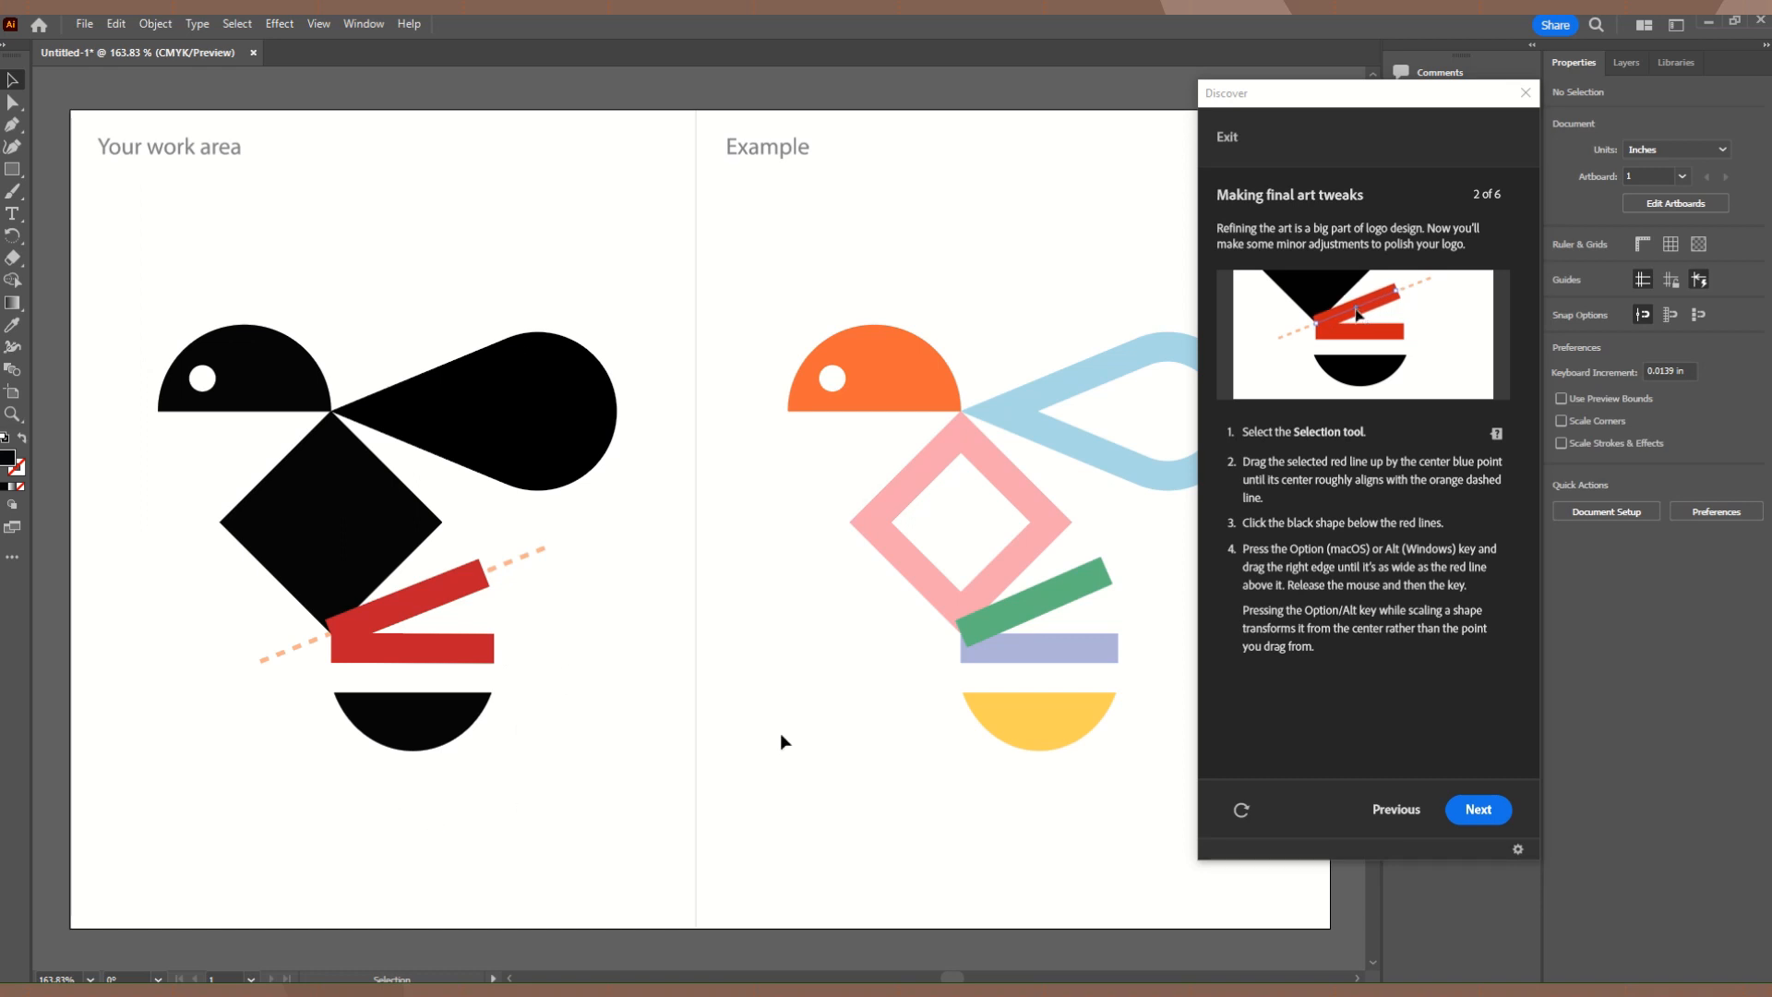
Advance to the tutorial's "Switching stroke and fill" page and swap the fill and stroke of the bee's wing.
{"action": "left_click", "coordinate": [1480, 811]}
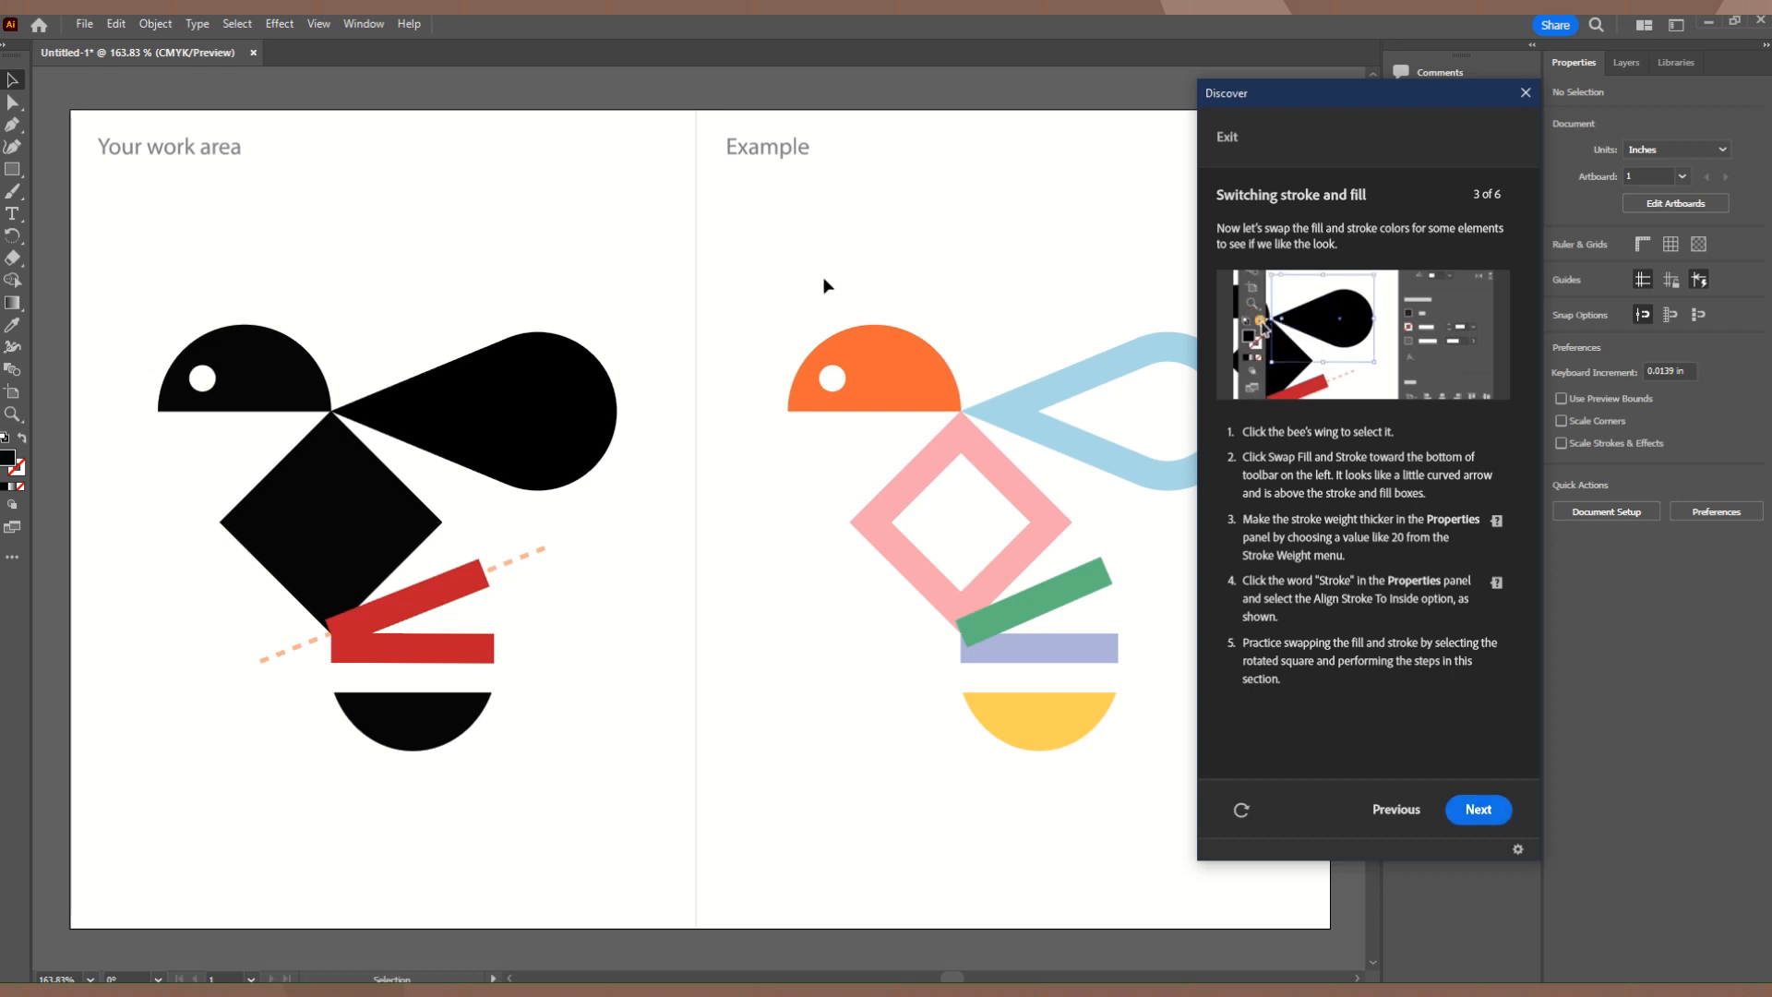
{"action": "left_click", "coordinate": [527, 411]}
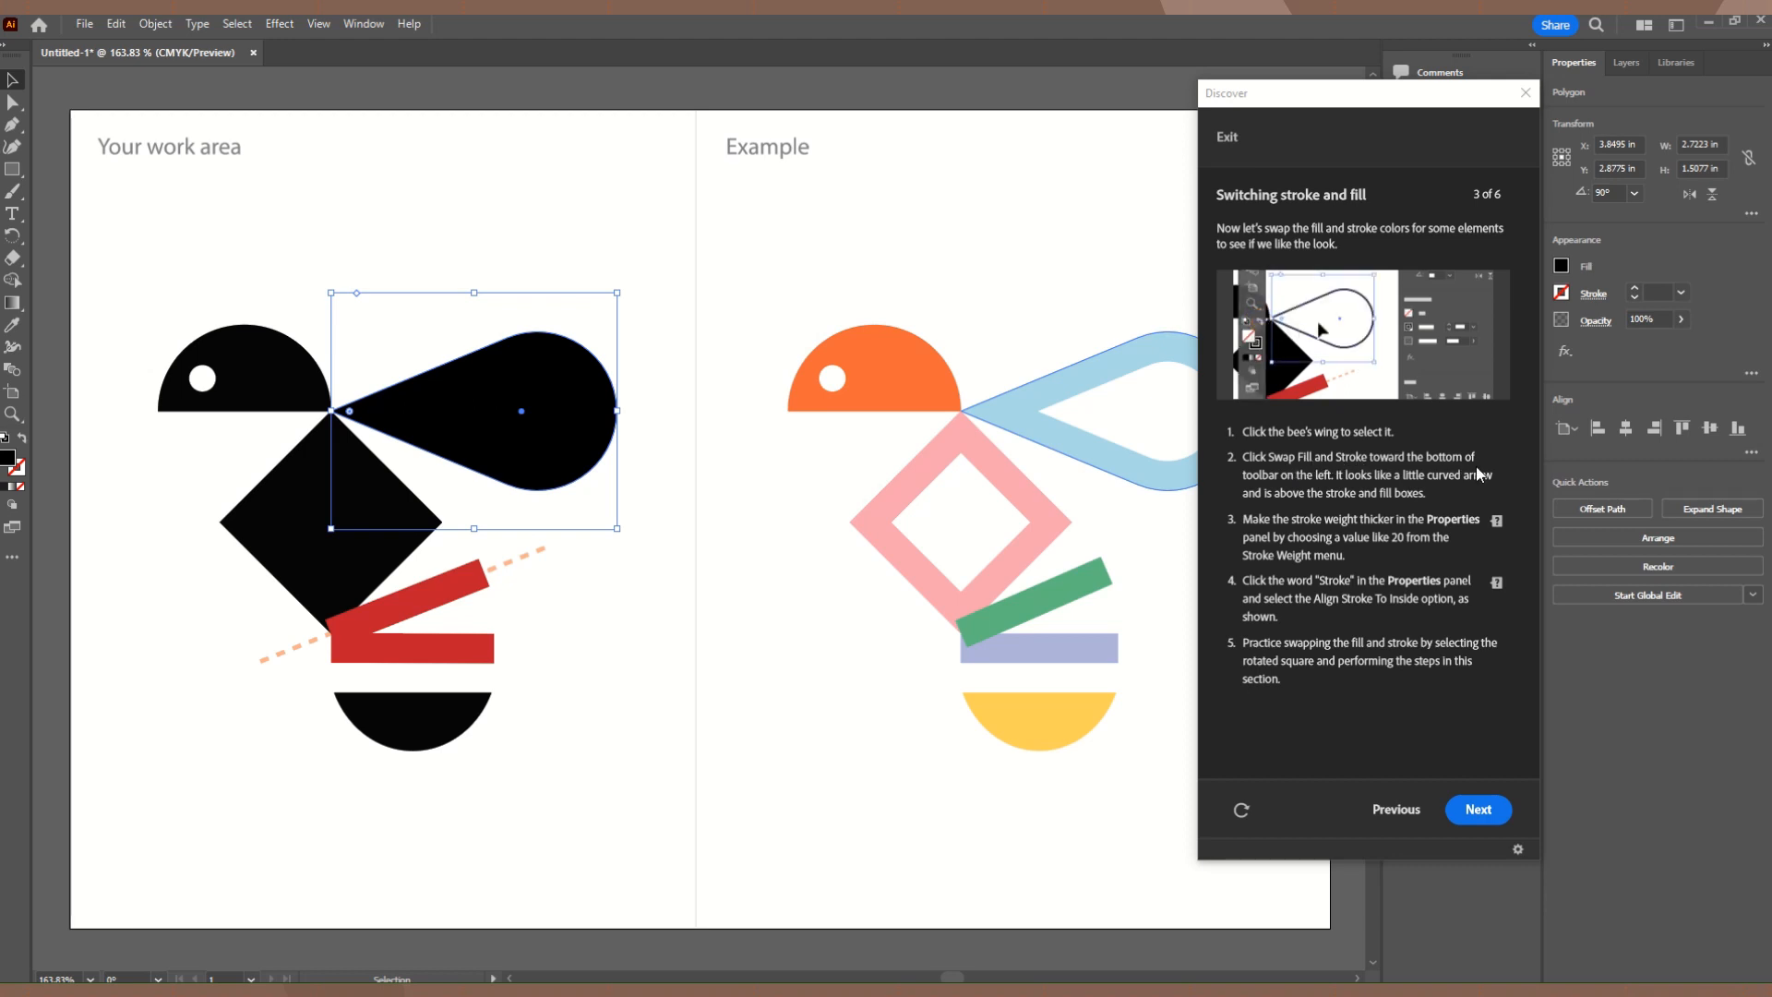
{"action": "left_click", "coordinate": [24, 445]}
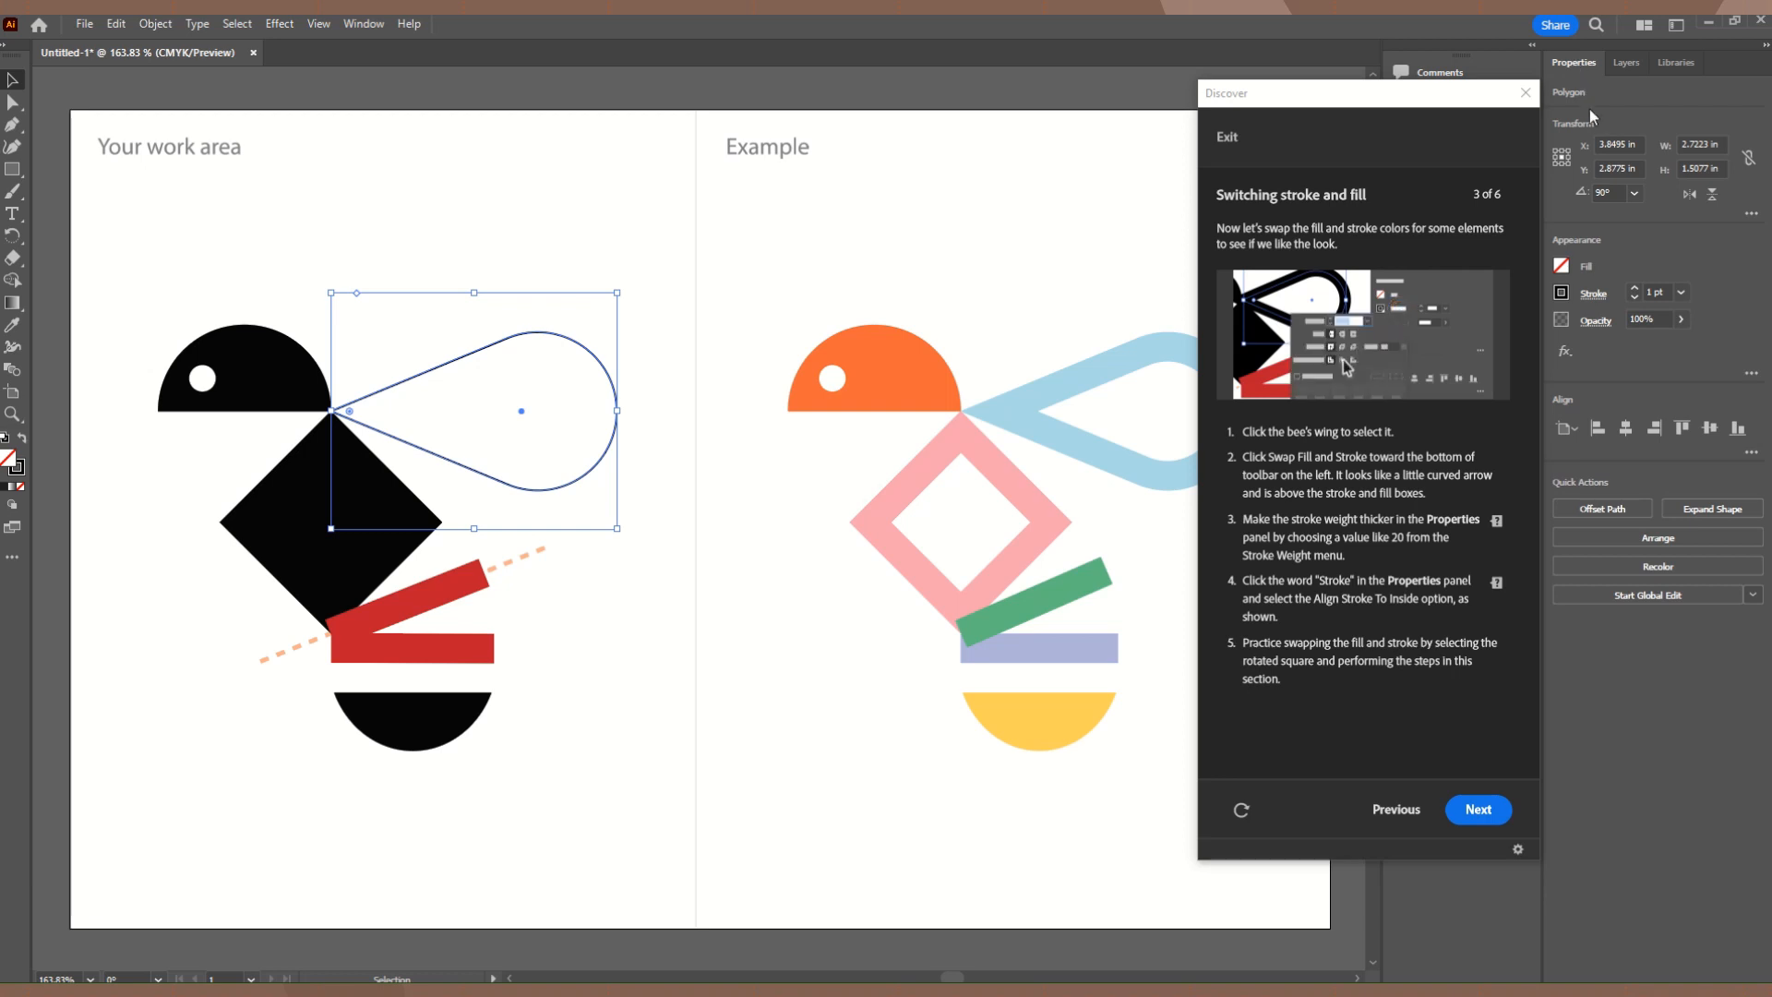
Increase the stroke weight of the bee's wing to 20 pt.
{"action": "left_click", "coordinate": [1637, 286]}
{"action": "left_click", "coordinate": [1636, 287]}
{"action": "left_click", "coordinate": [1635, 286]}
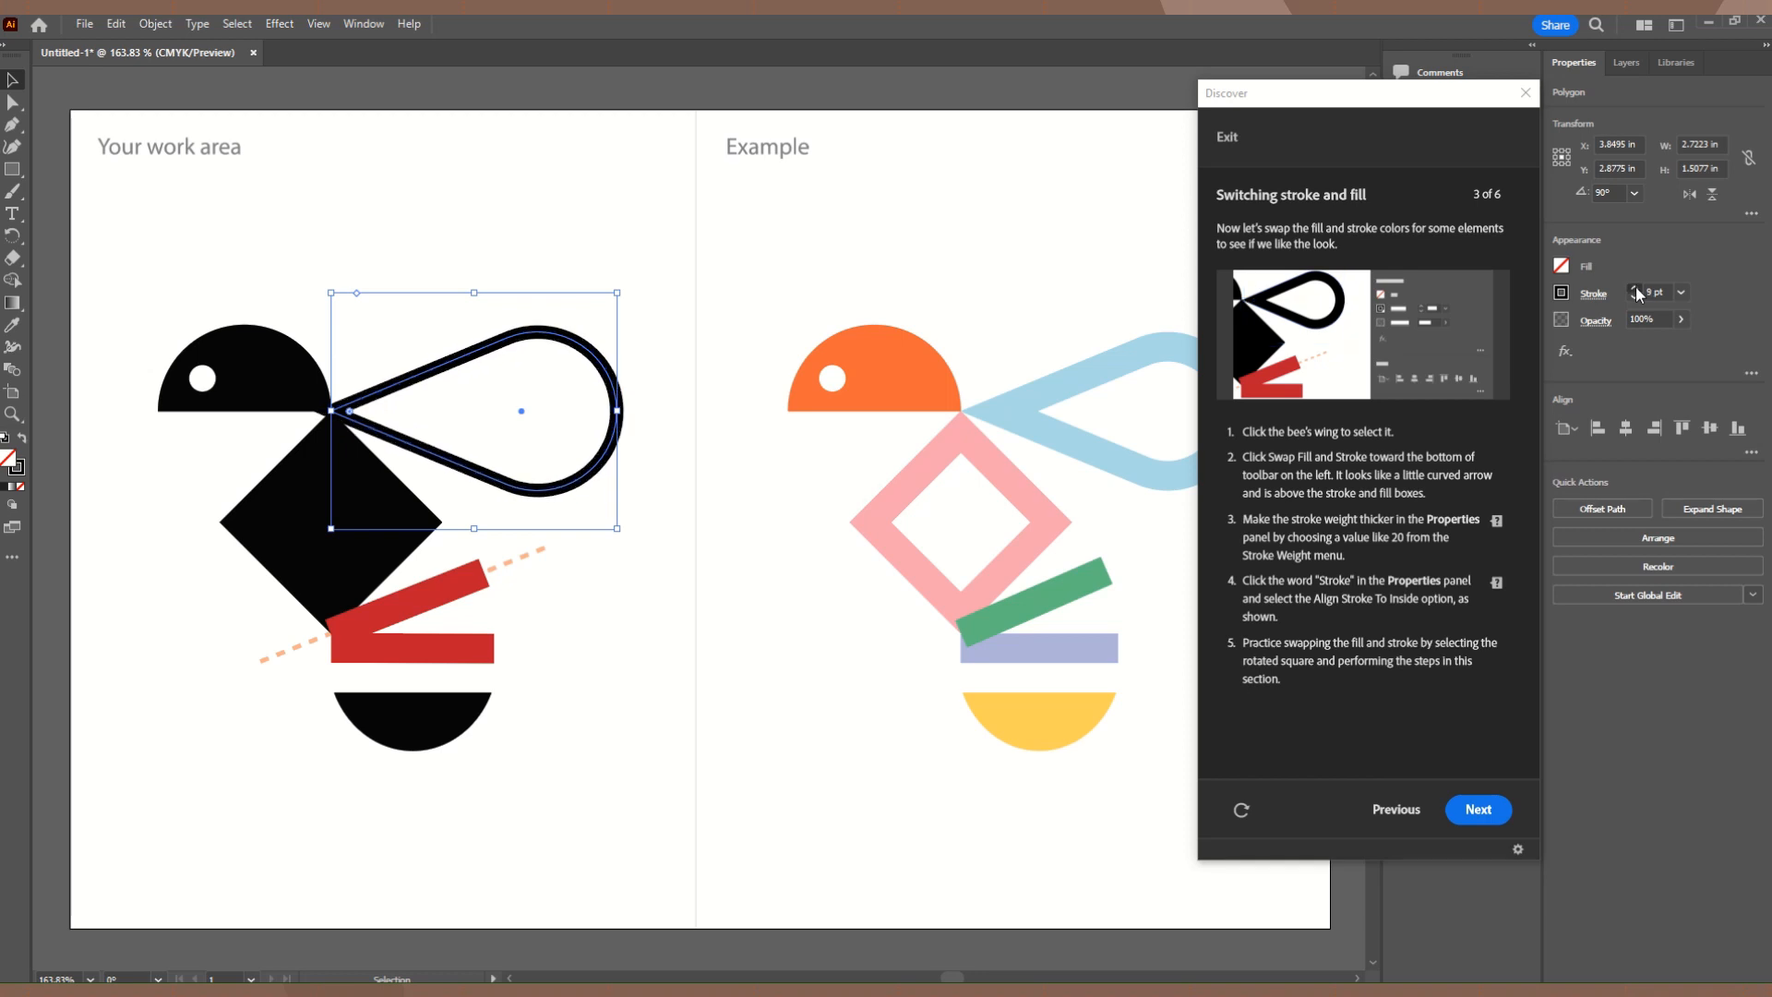
{"action": "left_click", "coordinate": [1635, 286]}
{"action": "left_click", "coordinate": [1635, 287]}
{"action": "left_click", "coordinate": [1635, 287]}
{"action": "left_click", "coordinate": [1635, 287]}
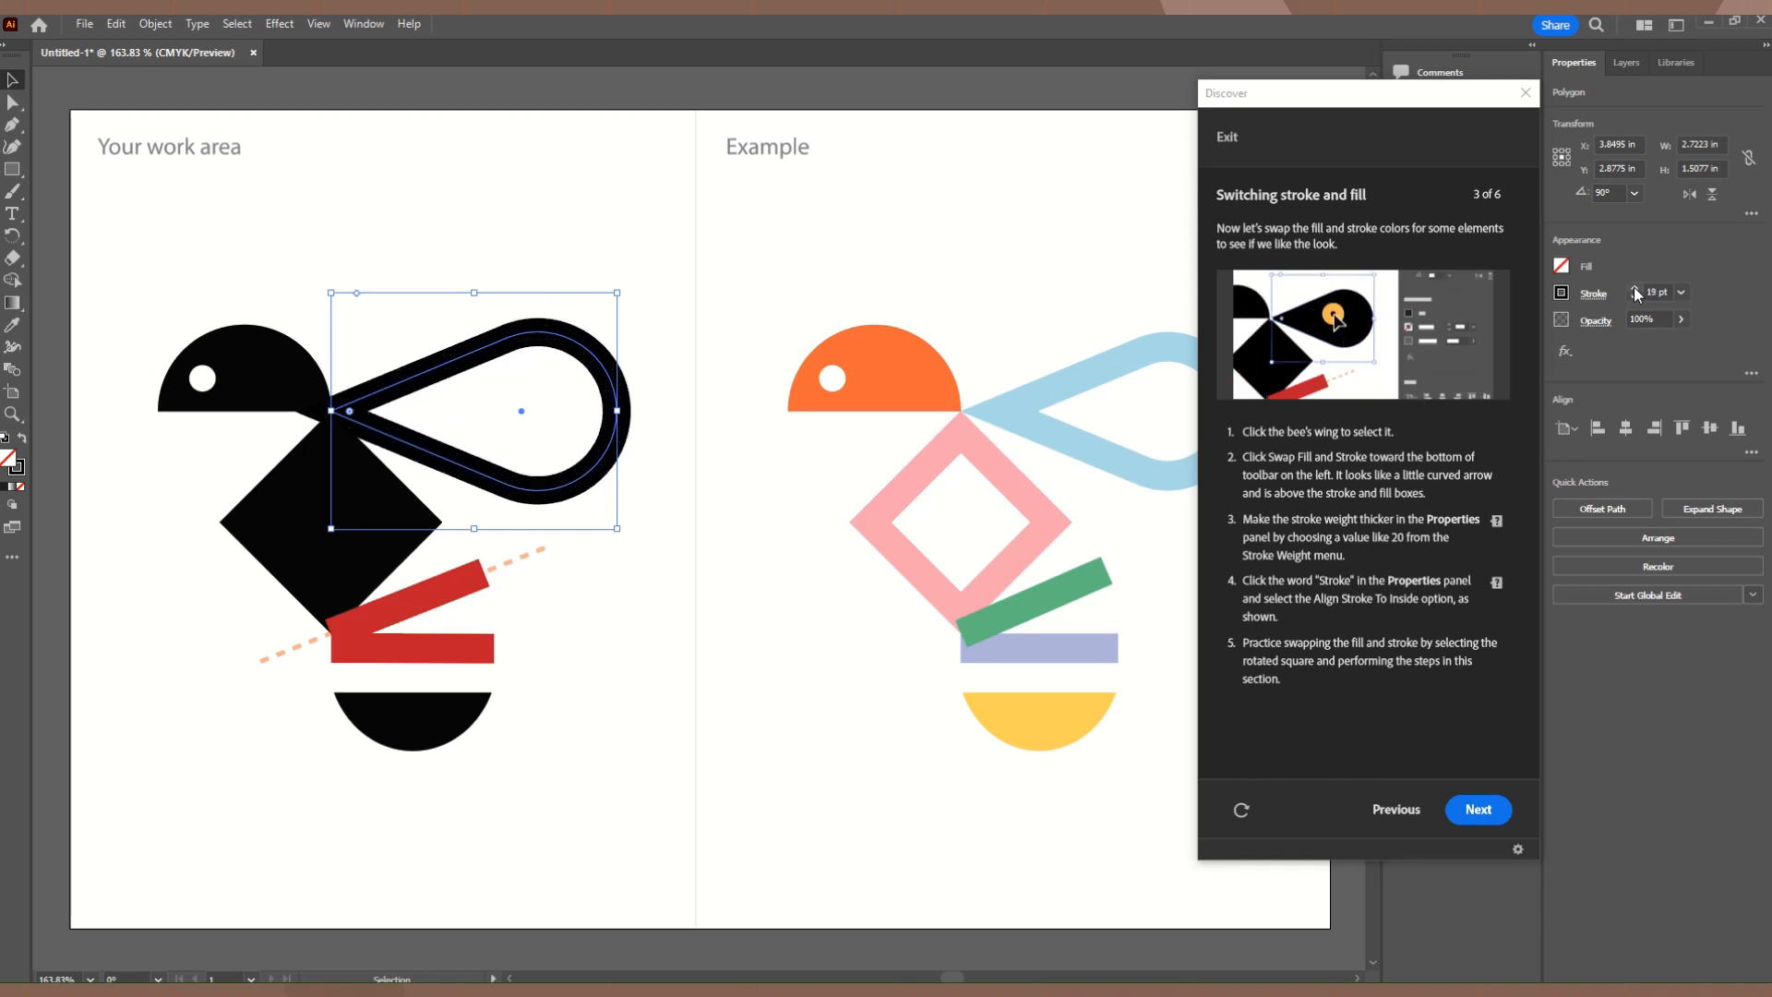
{"action": "left_click", "coordinate": [1634, 287]}
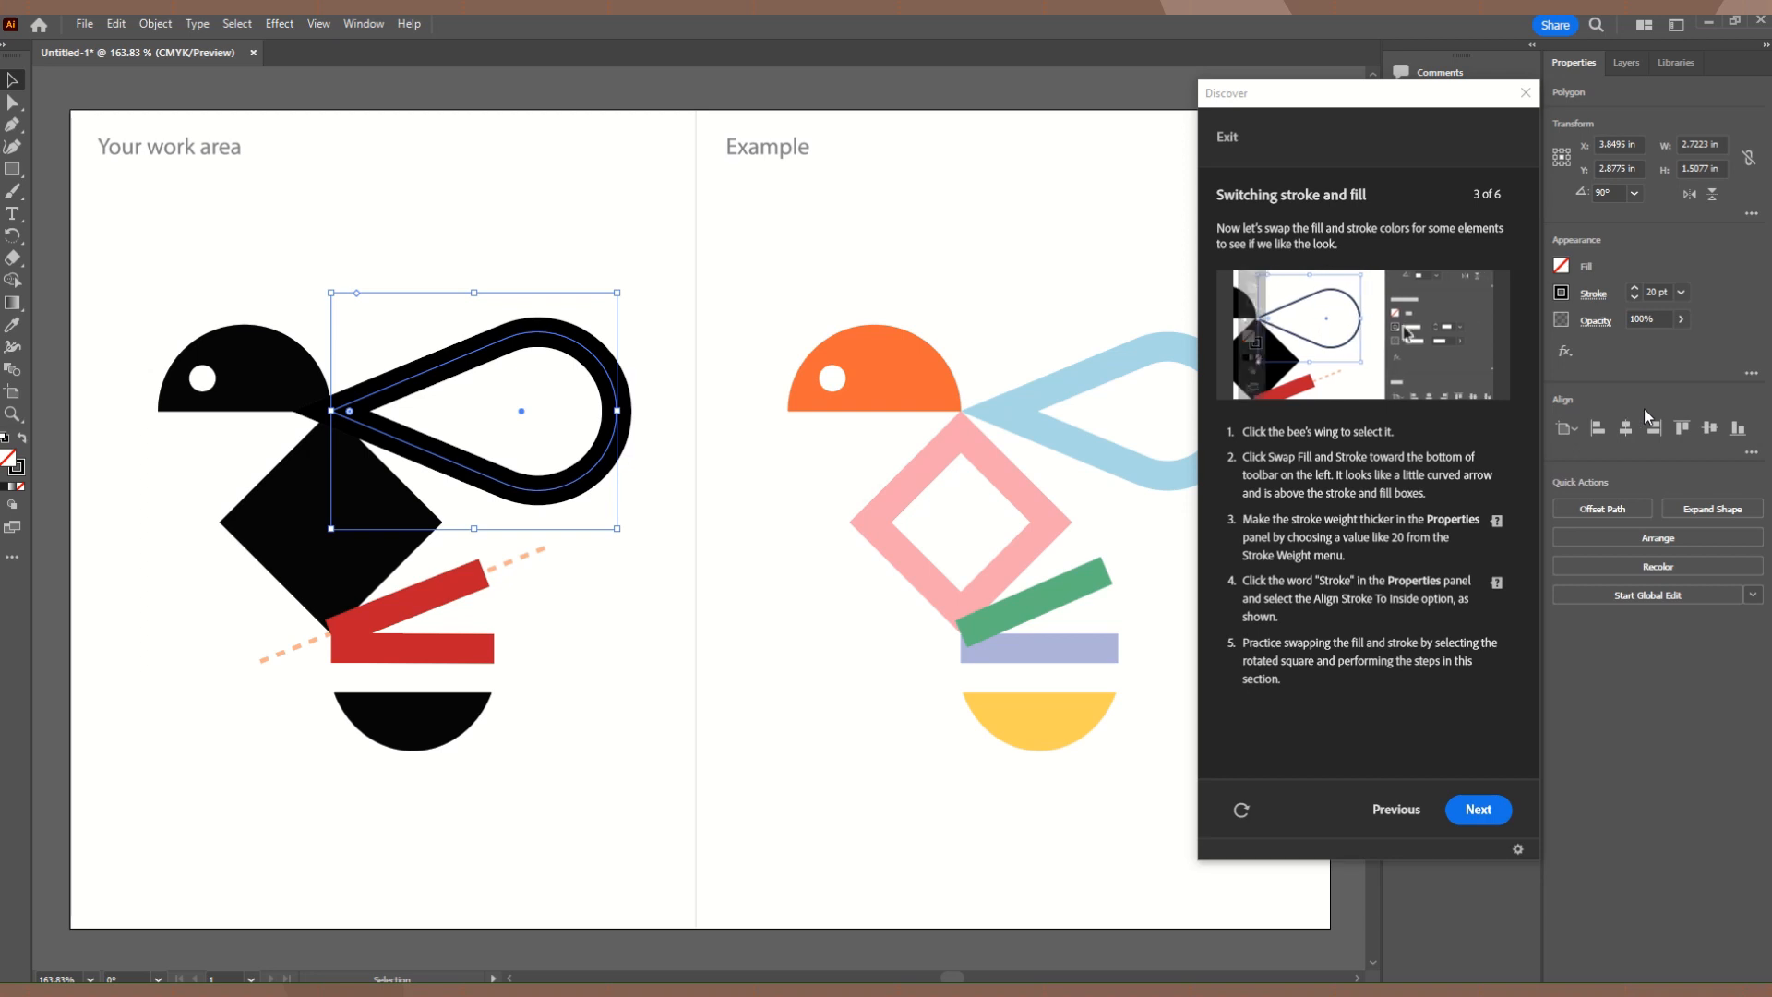
Move the tutorial window clear of the stroke options and align the bee wing's stroke to the inside.
{"action": "left_click", "coordinate": [1597, 298]}
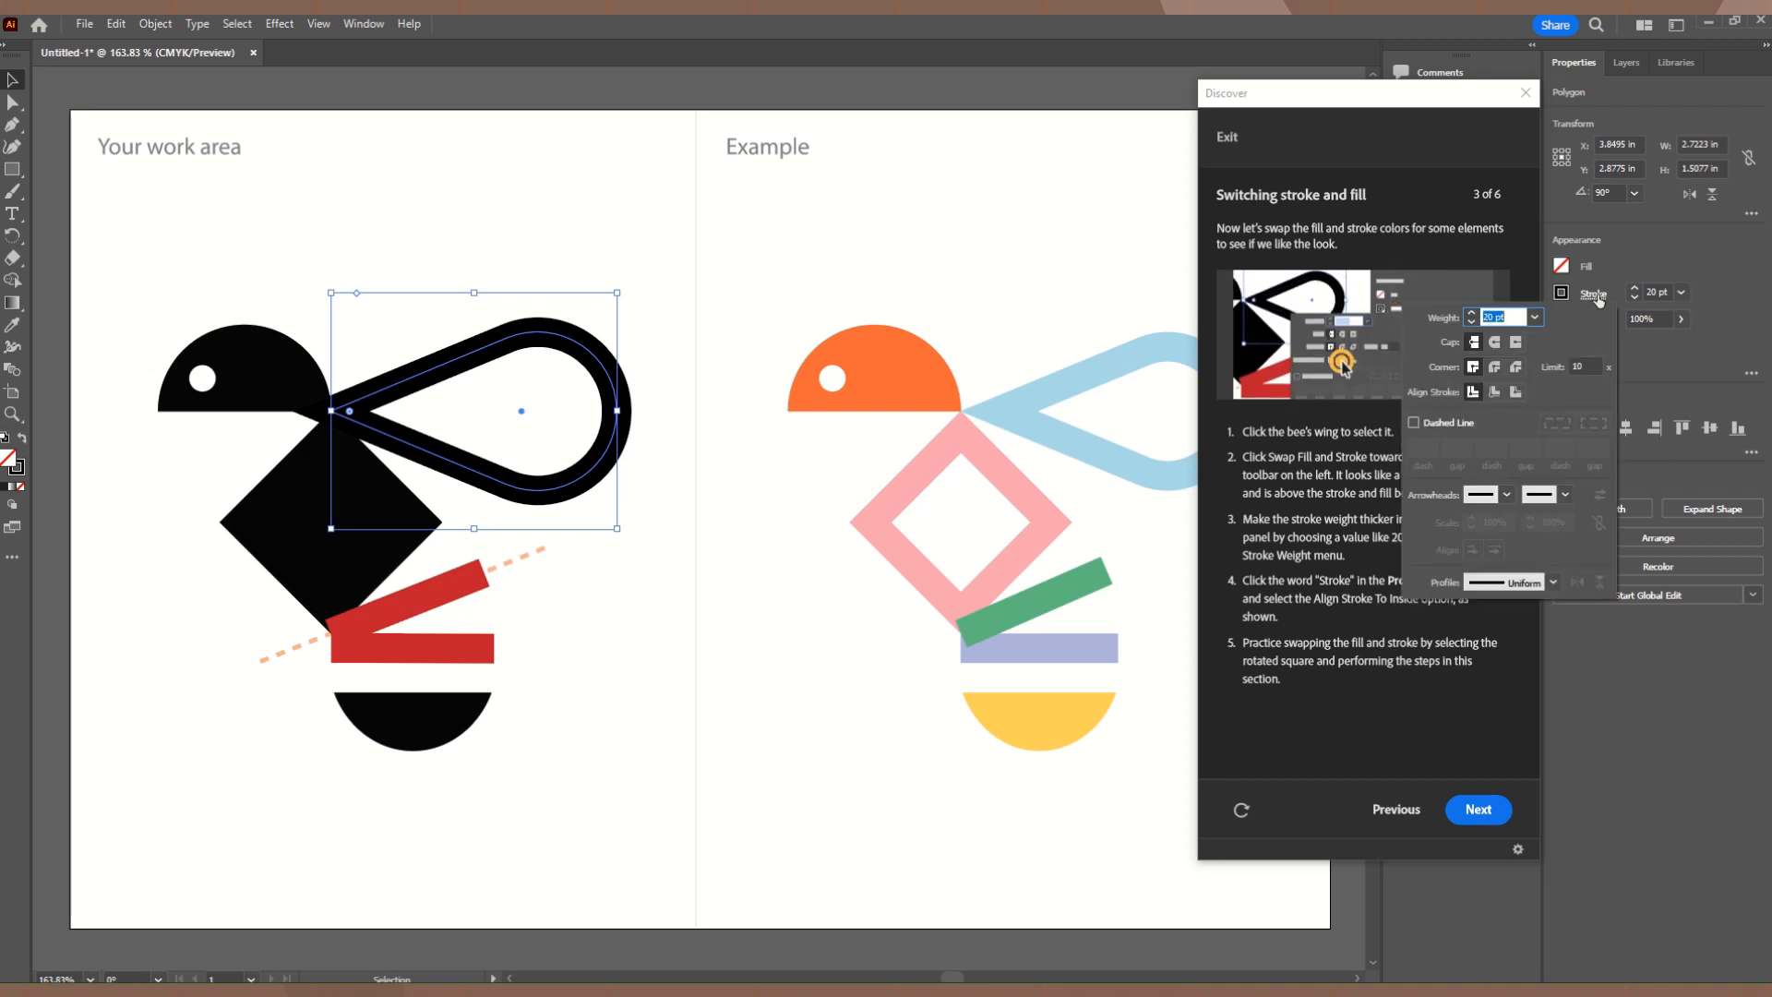
{"action": "left_click", "coordinate": [1395, 100]}
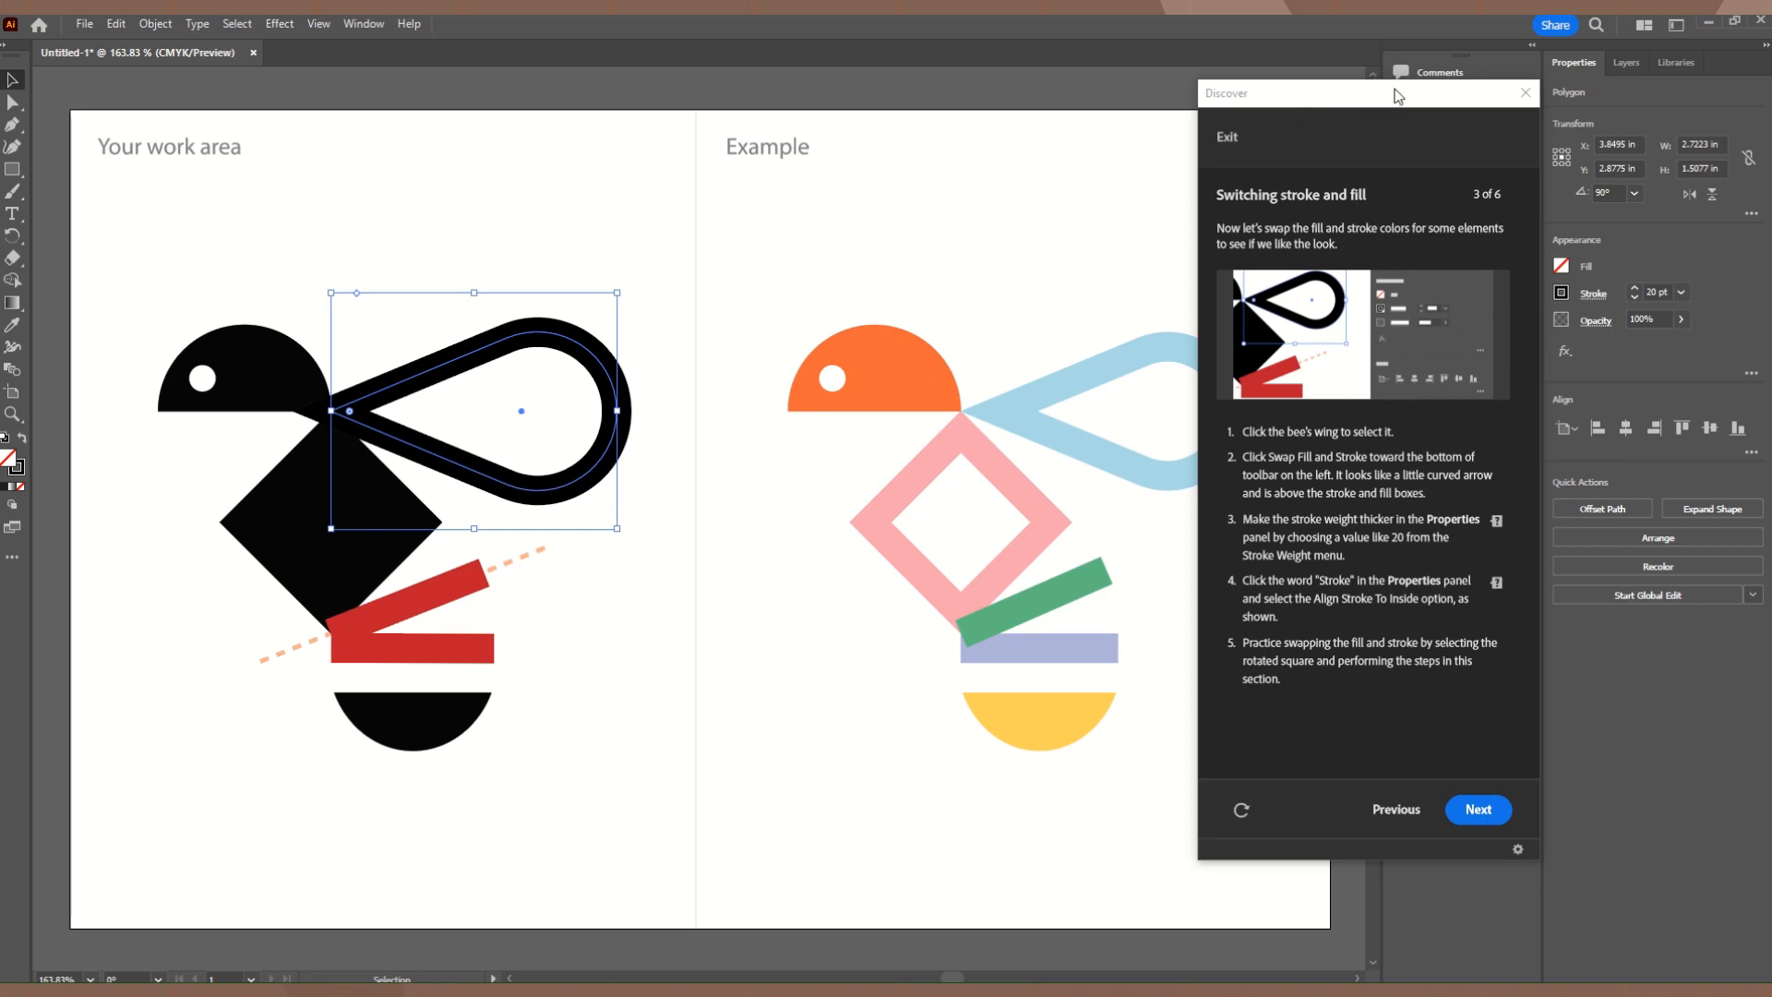
{"action": "left_click_drag", "start_coordinate": [1396, 95], "coordinate": [1206, 101]}
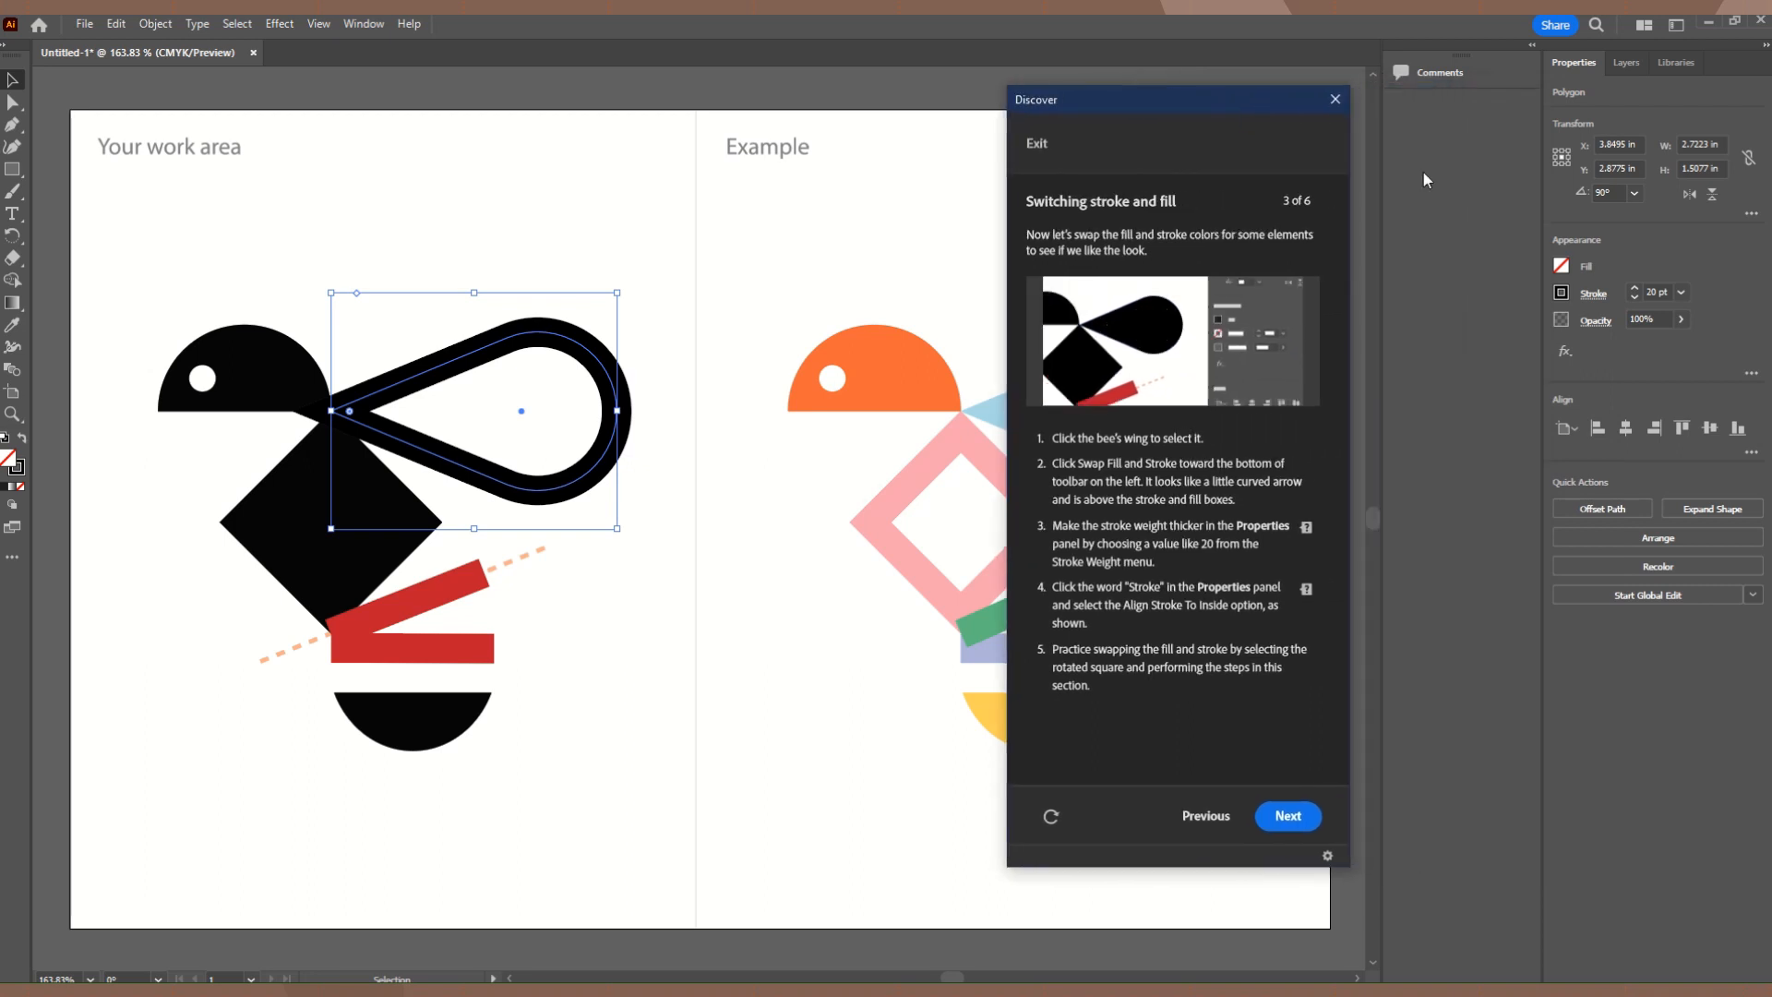
{"action": "left_click", "coordinate": [1595, 298]}
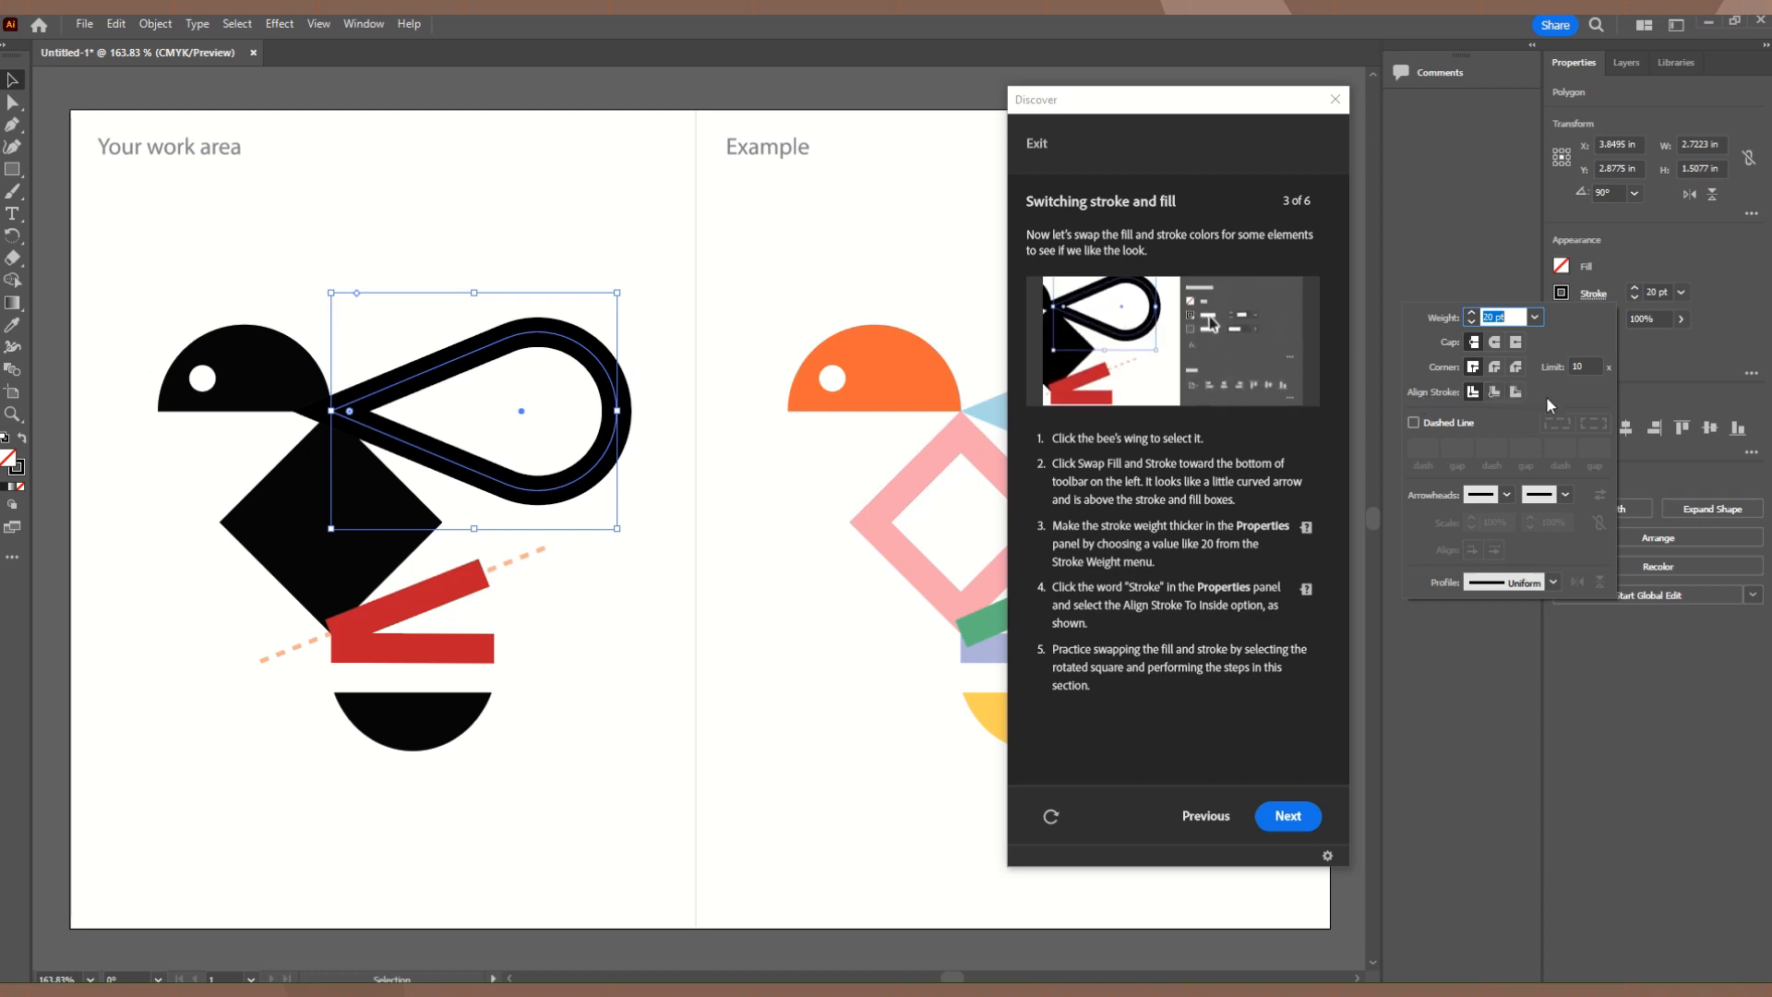
{"action": "left_click", "coordinate": [1494, 393]}
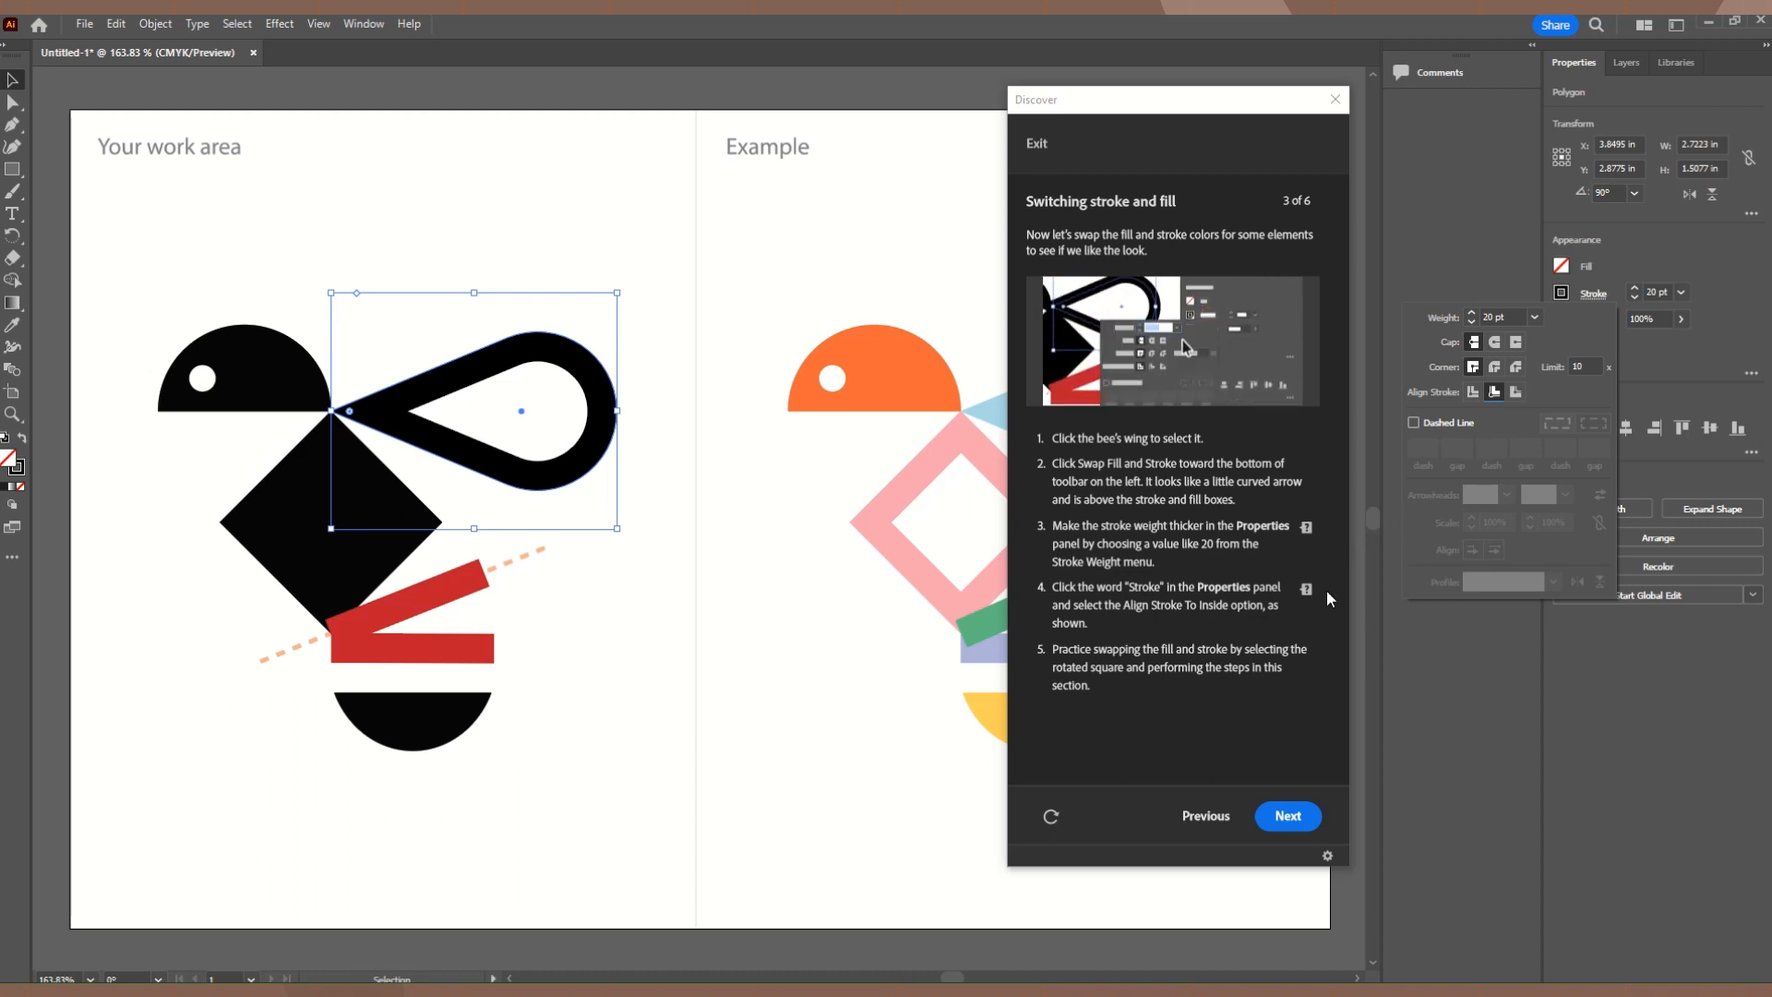
Return to the tutorial's "Switching stroke and fill" page and swap the fill and stroke of the rotated square.
{"action": "left_click", "coordinate": [1287, 817]}
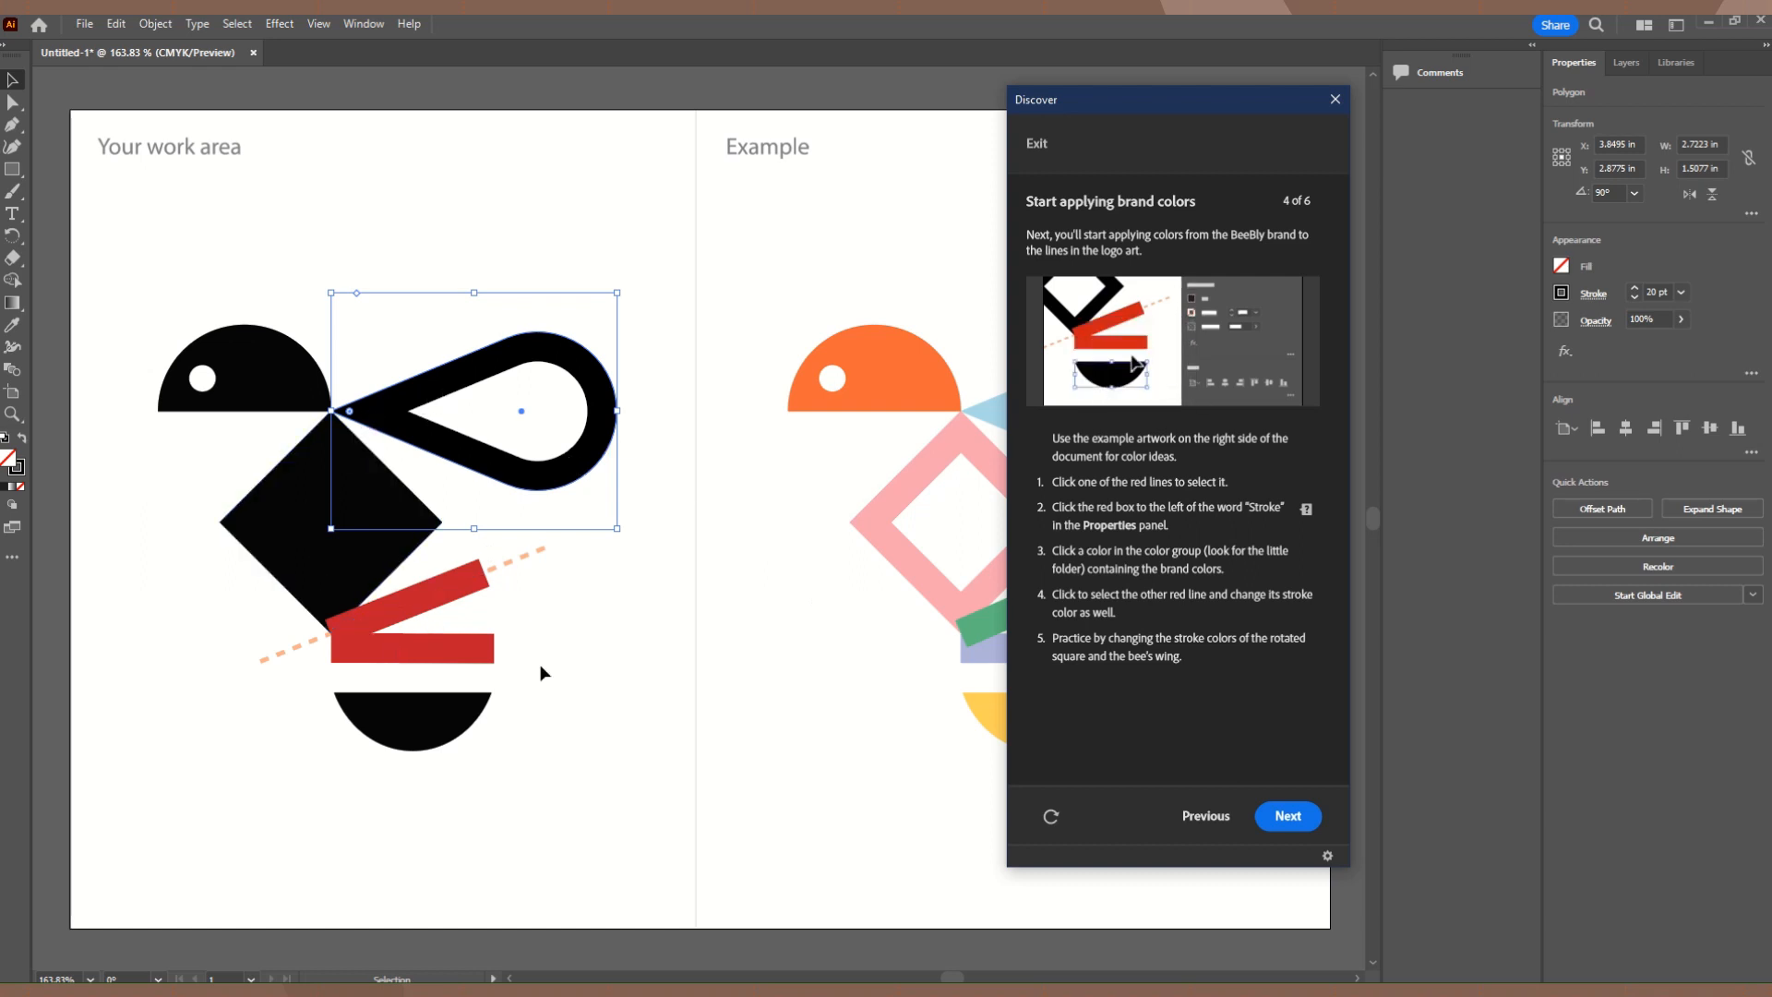
{"action": "left_click", "coordinate": [1220, 818]}
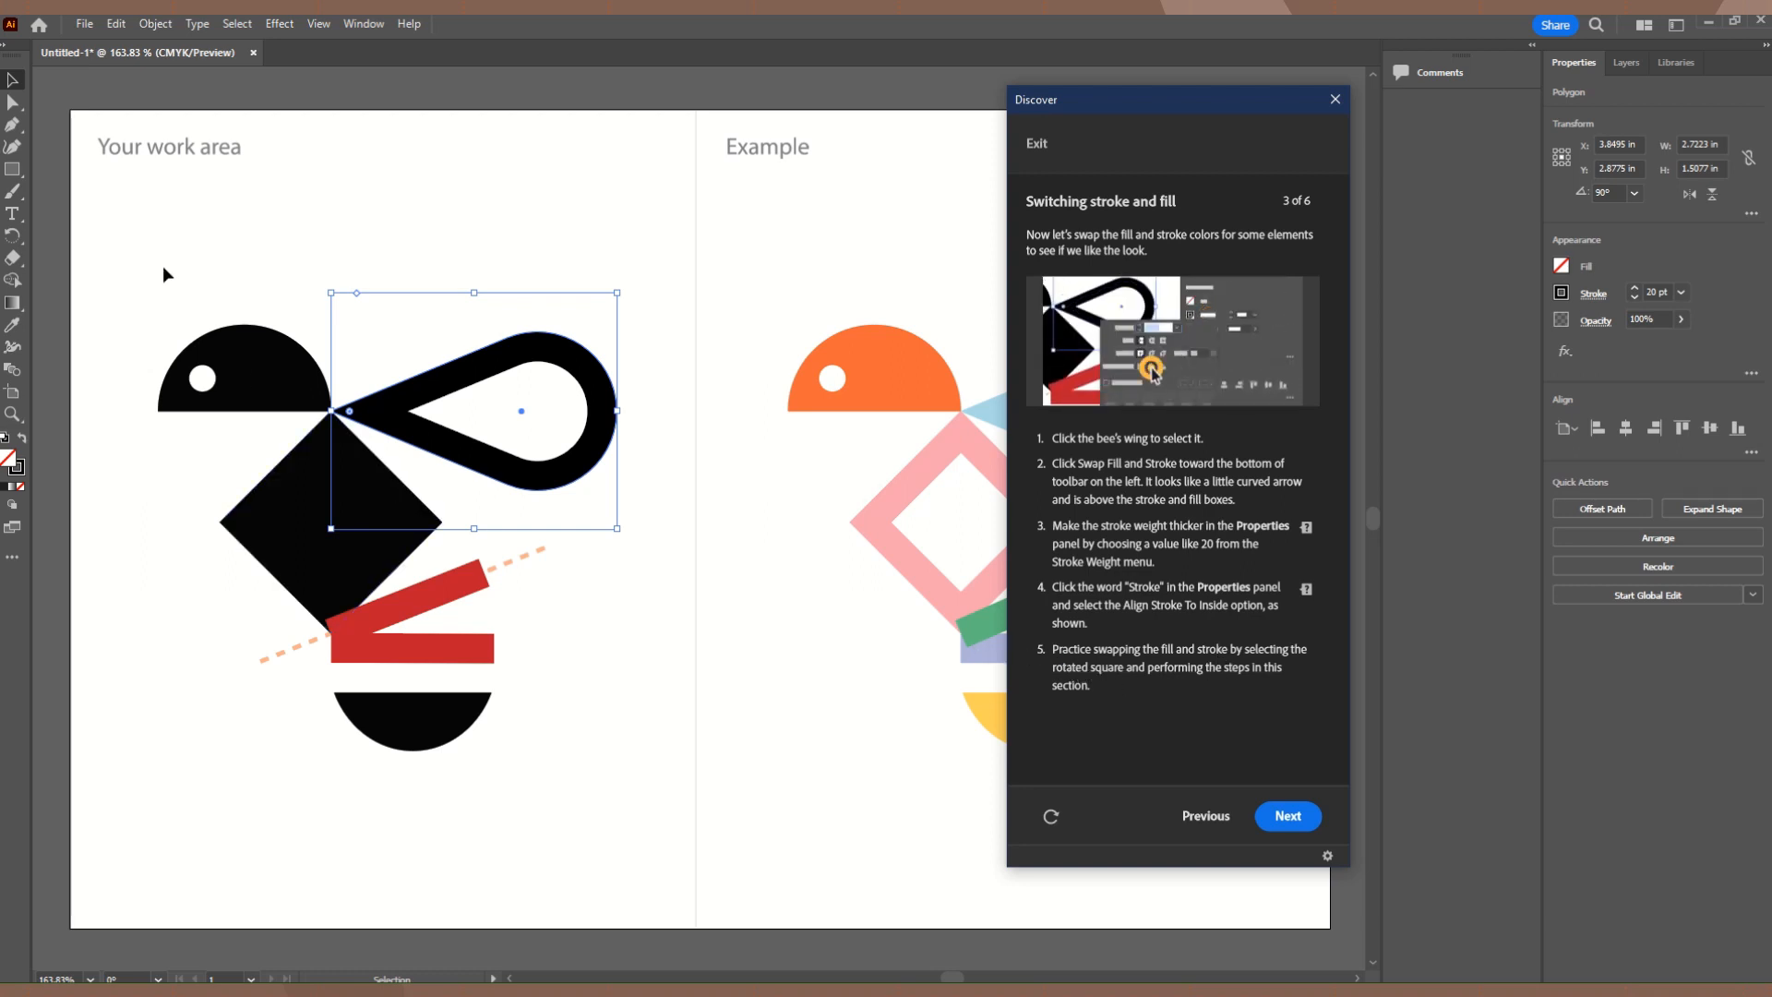
{"action": "left_click", "coordinate": [284, 501]}
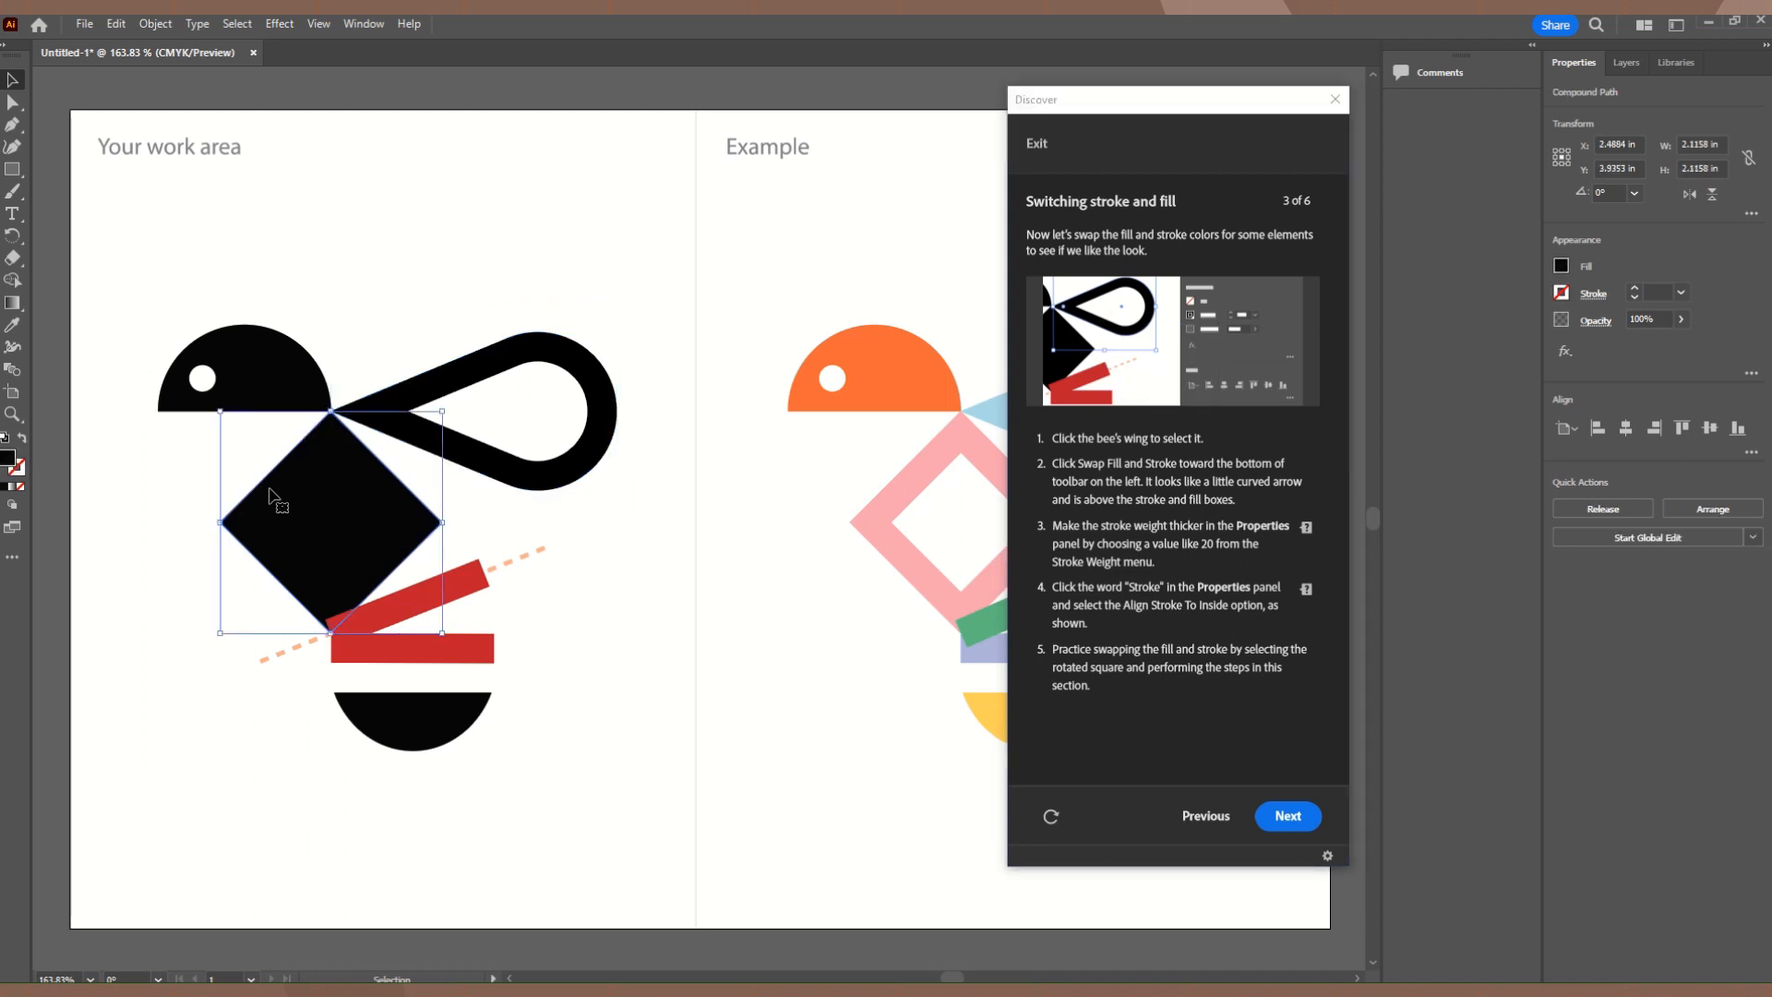
{"action": "left_click", "coordinate": [23, 442]}
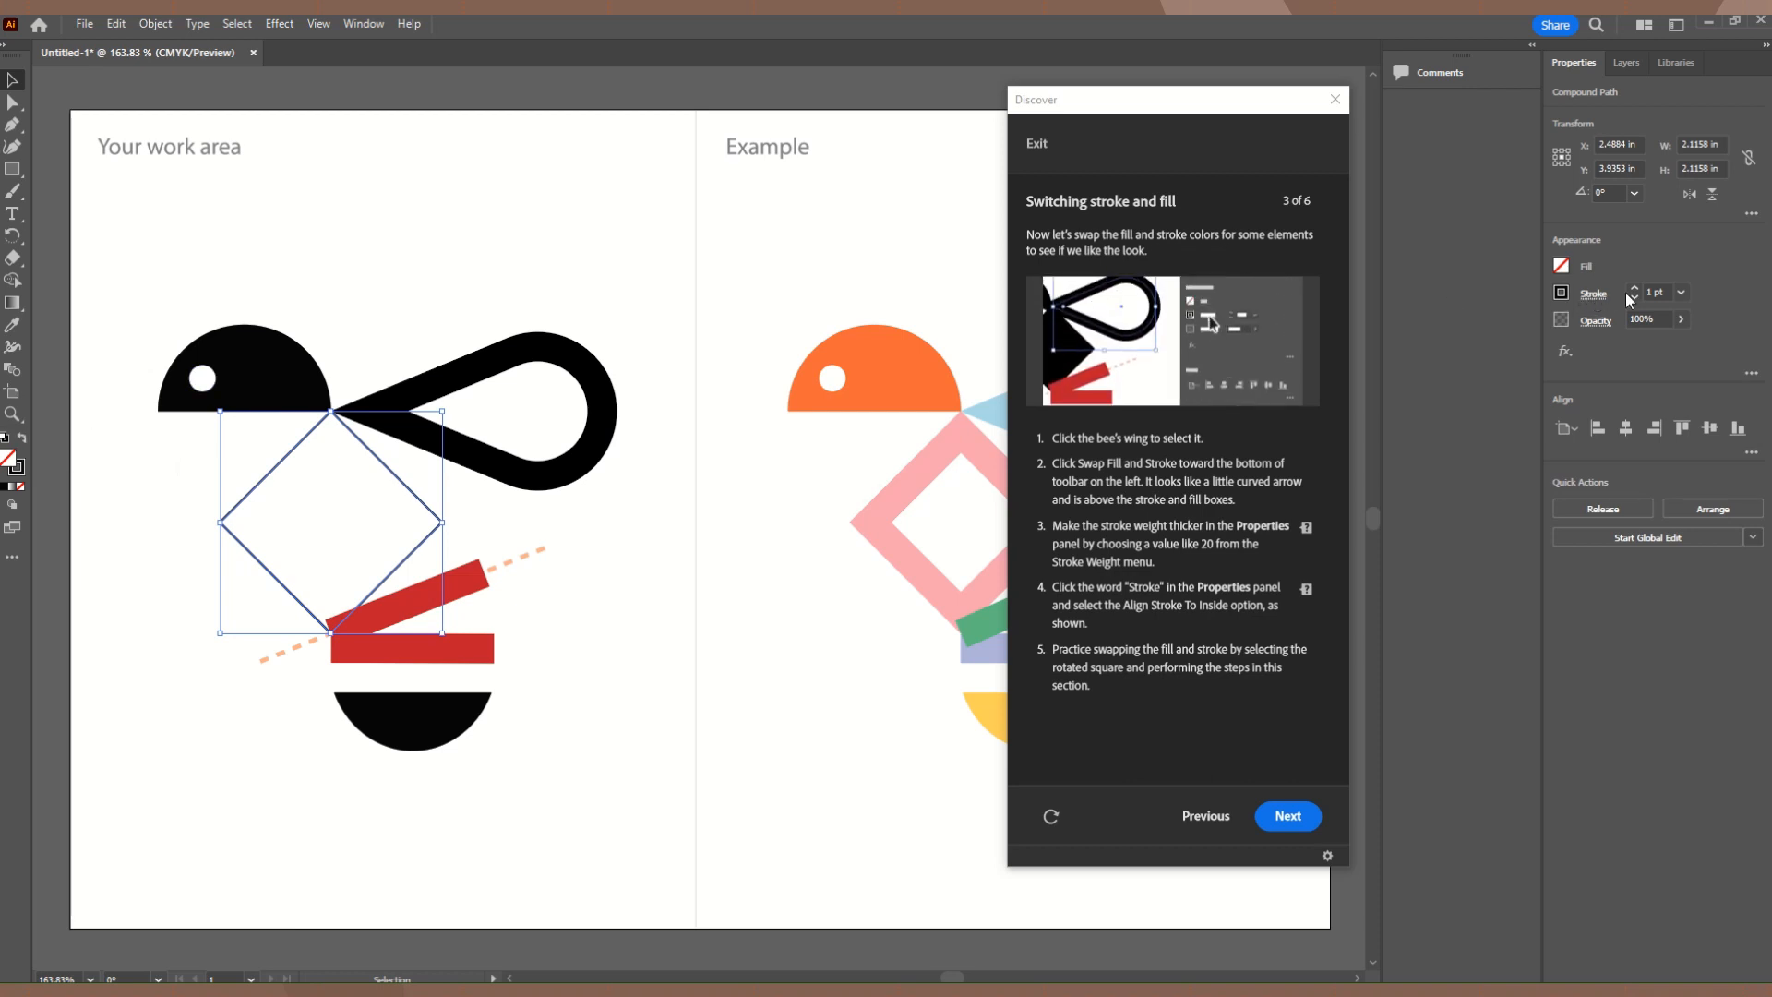
Set the rotated square's stroke weight to 20 pt and align its stroke to the inside.
{"action": "scroll", "coordinate": [1636, 288], "scroll_direction": "up", "scroll_amount": 11}
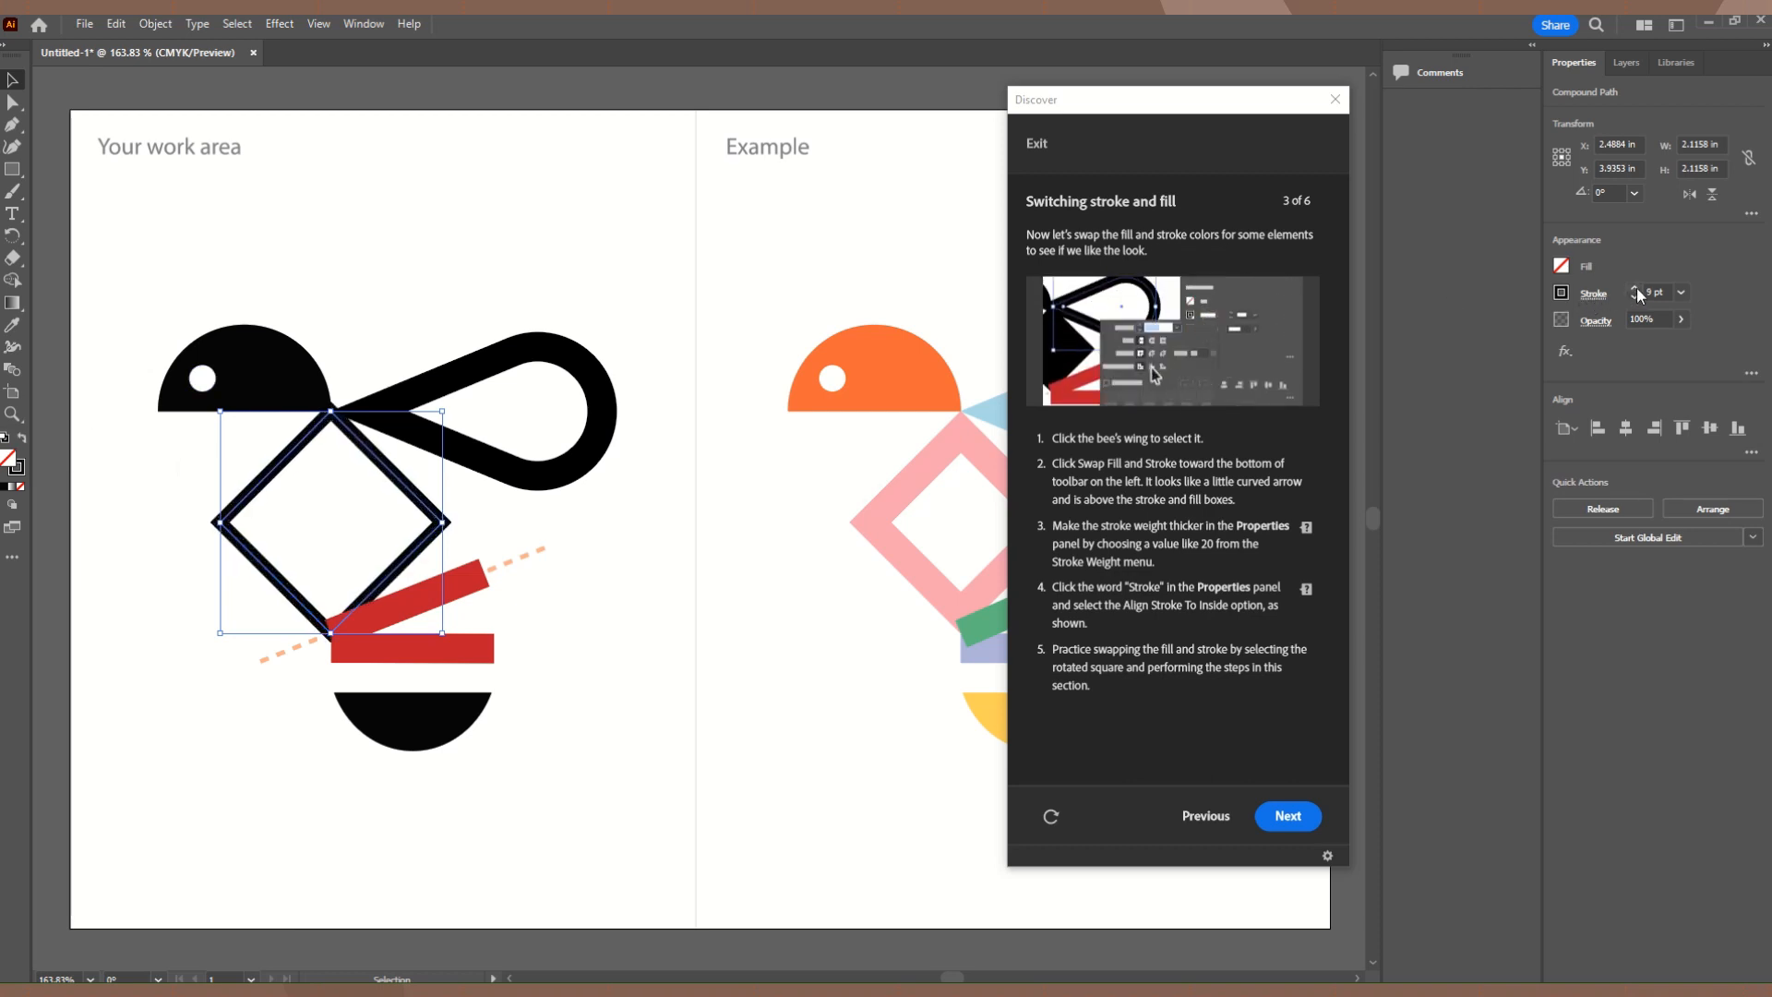
{"action": "scroll", "coordinate": [1636, 288], "scroll_direction": "up", "scroll_amount": 9}
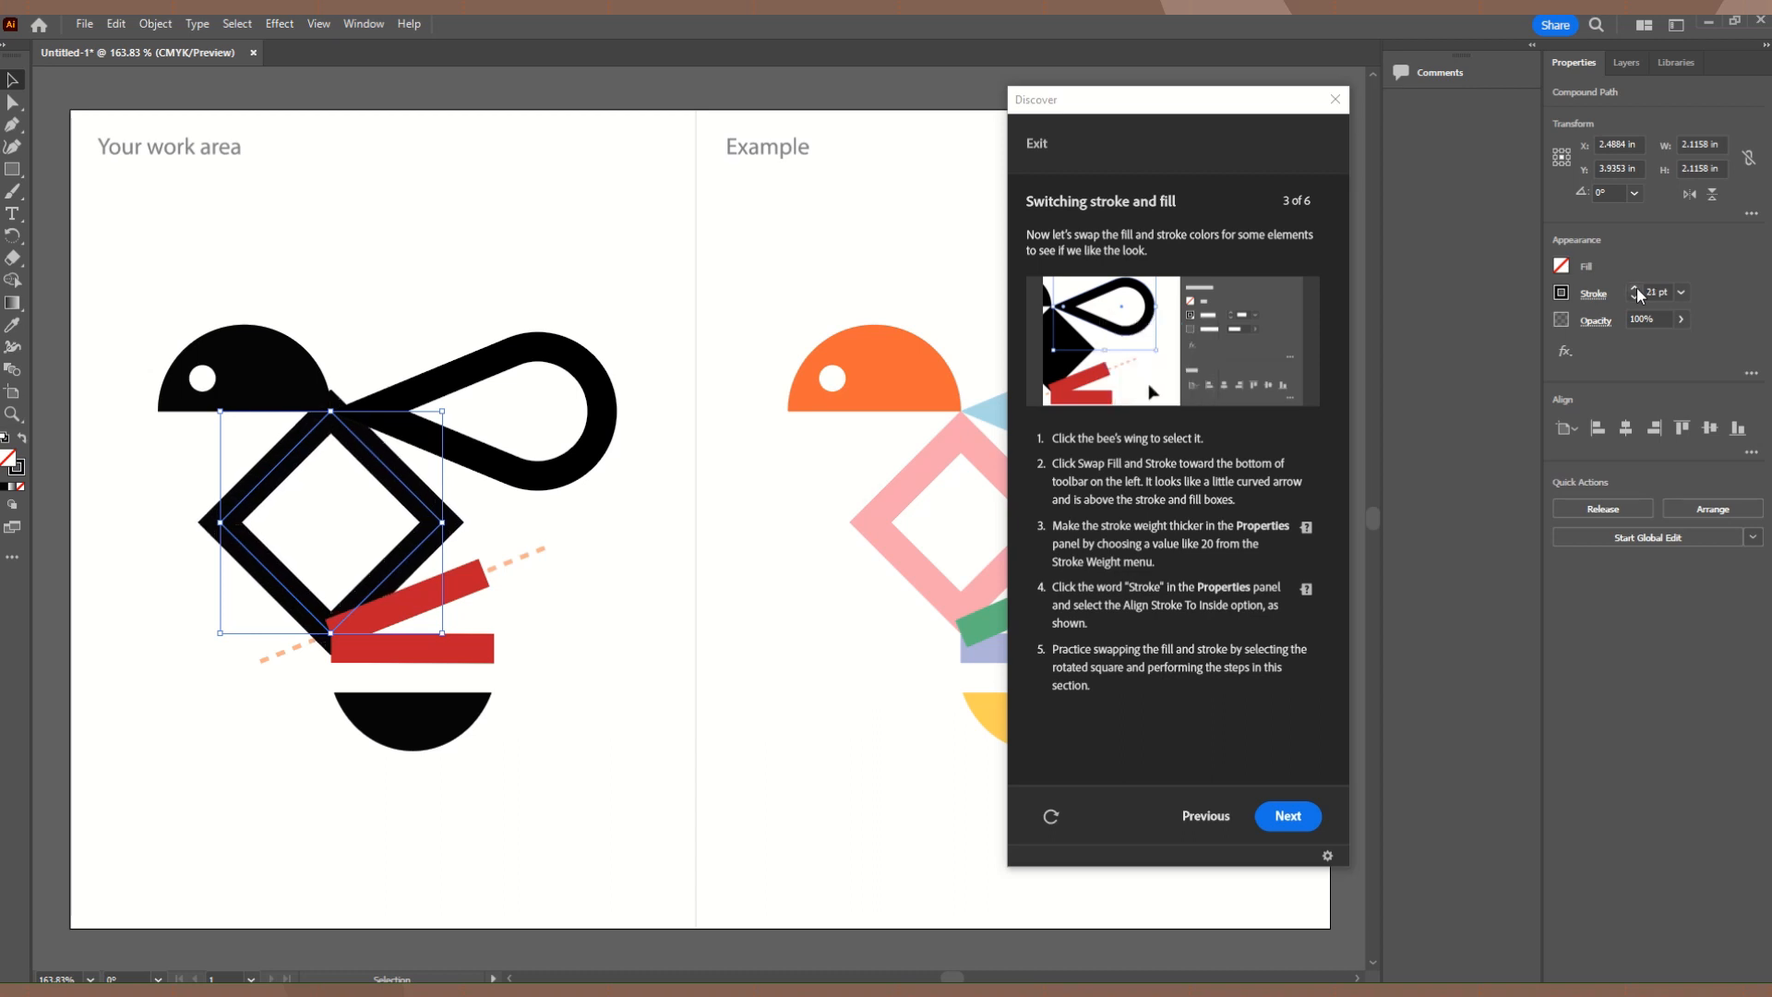
{"action": "scroll", "coordinate": [1634, 302], "scroll_direction": "down", "scroll_amount": 1}
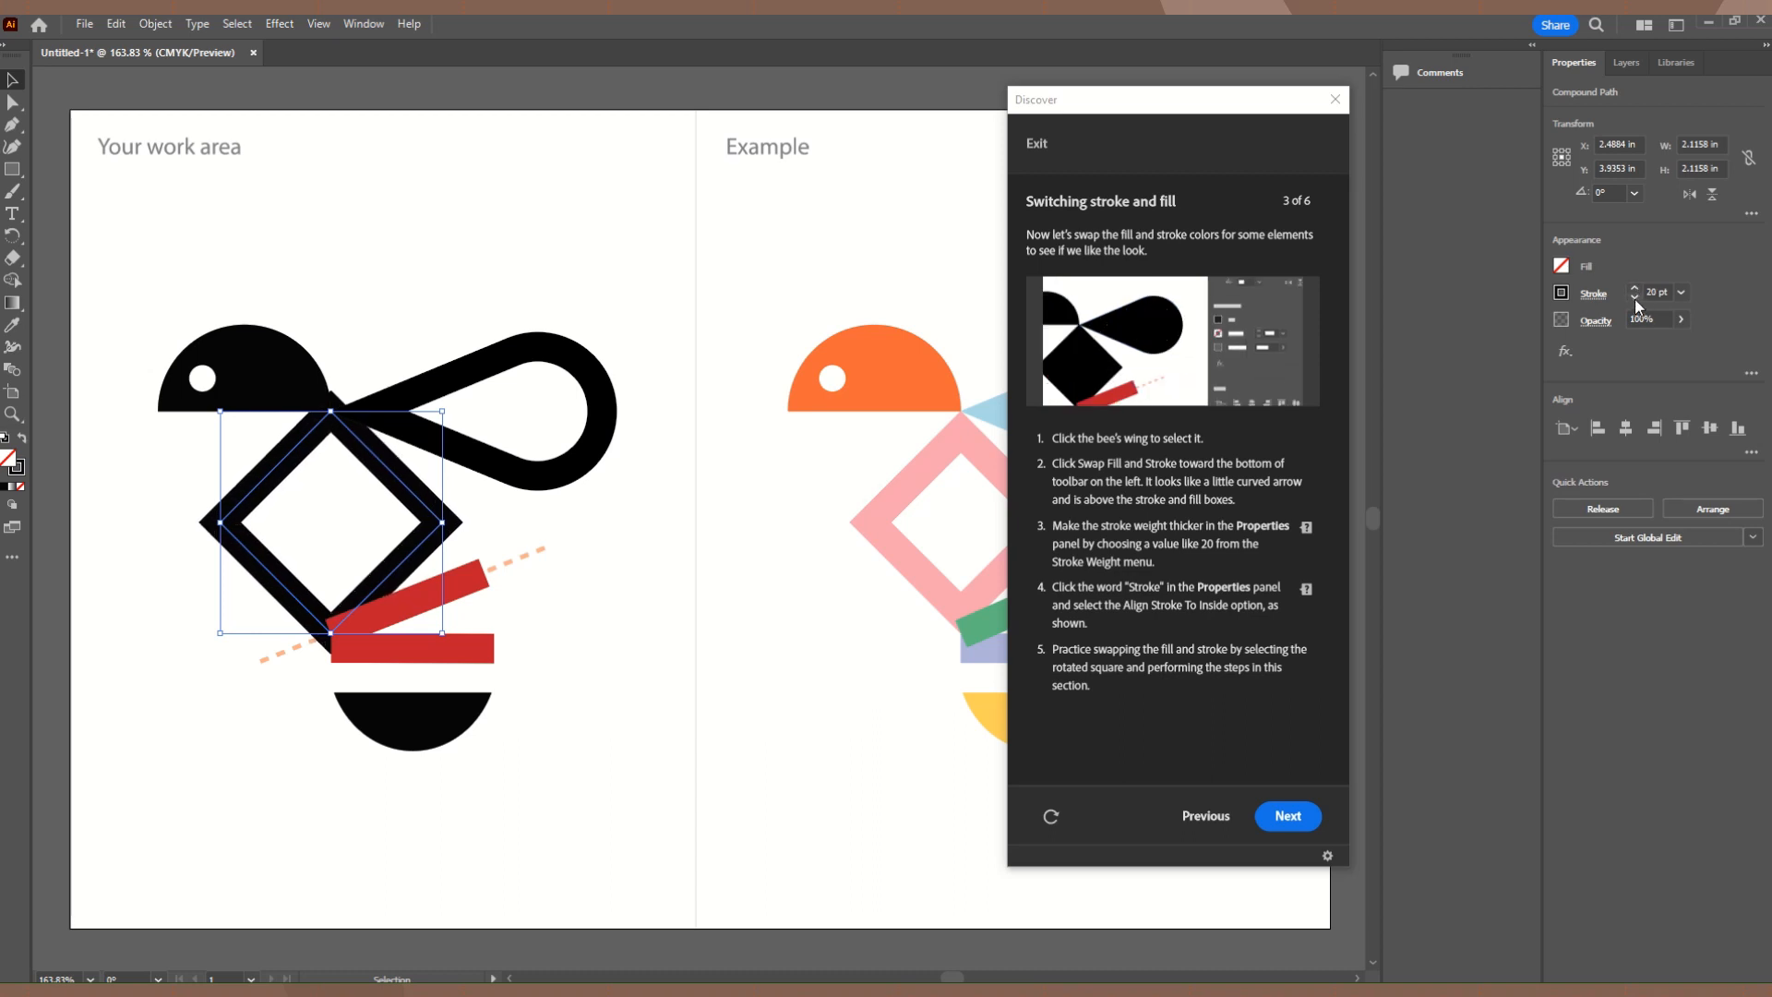
{"action": "left_click", "coordinate": [1600, 295]}
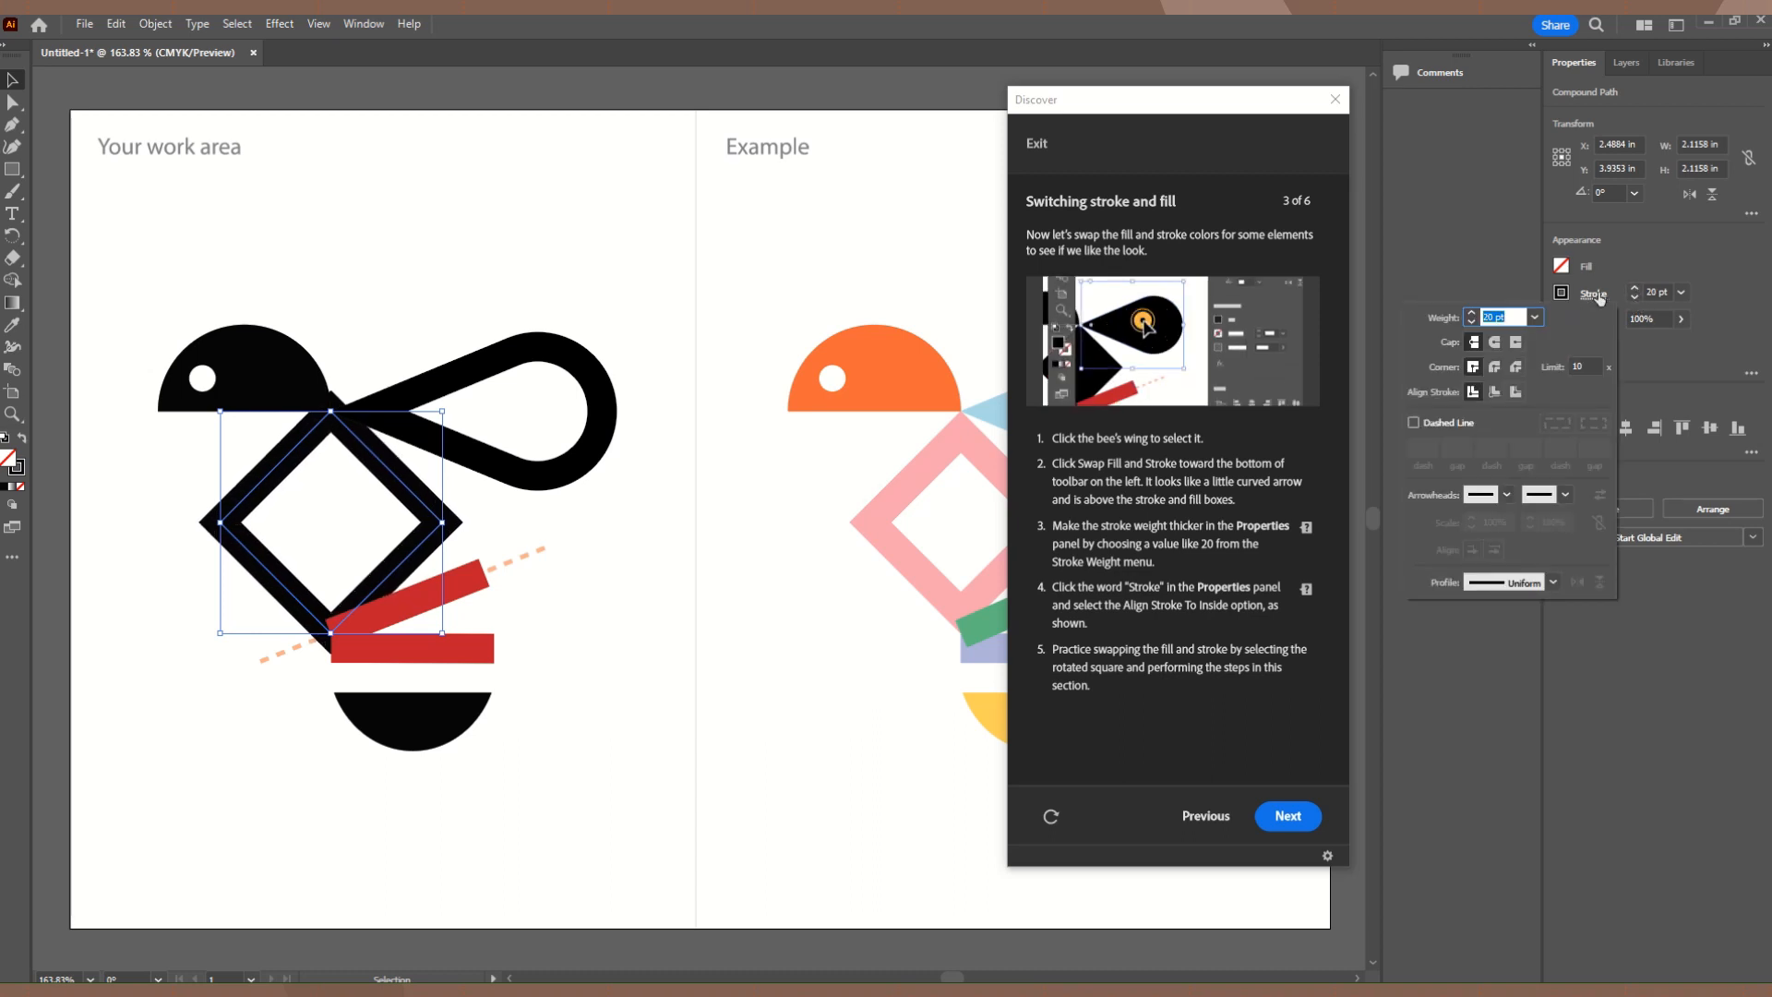
{"action": "left_click", "coordinate": [1497, 395]}
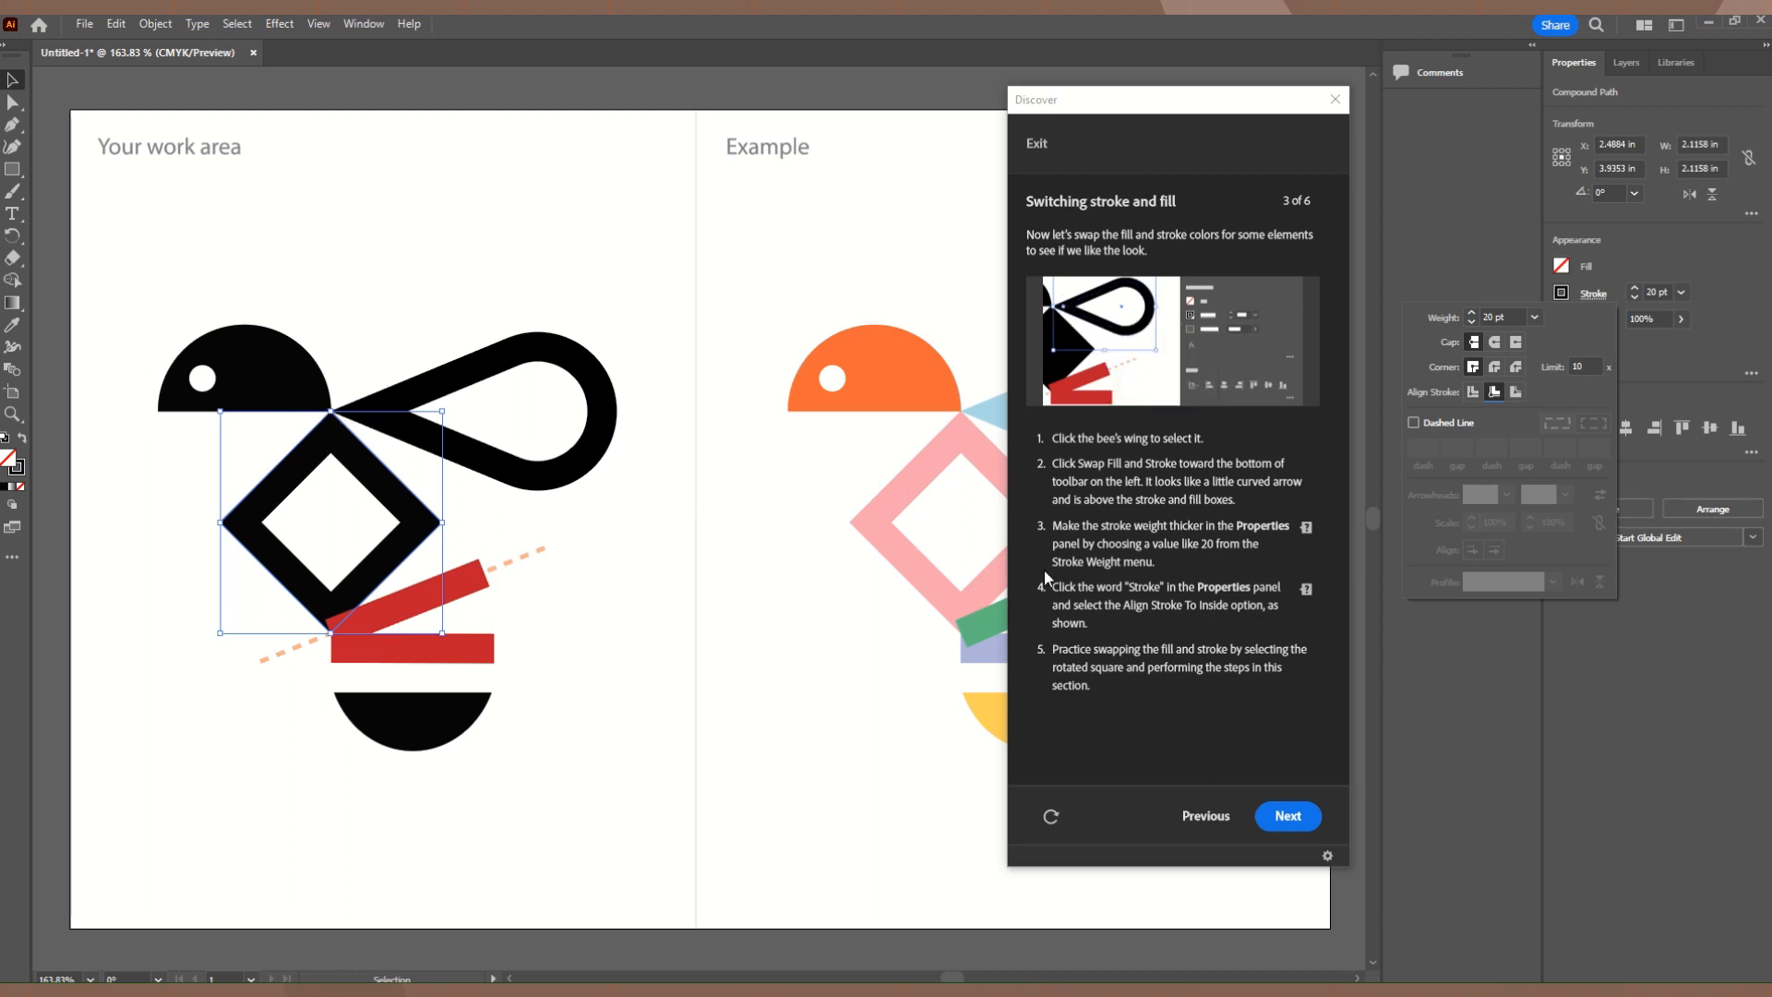
Advance to the tutorial's "Start applying brand colors" page and set the horizontal red line's stroke to the brand color Purple.
{"action": "left_click", "coordinate": [1301, 815]}
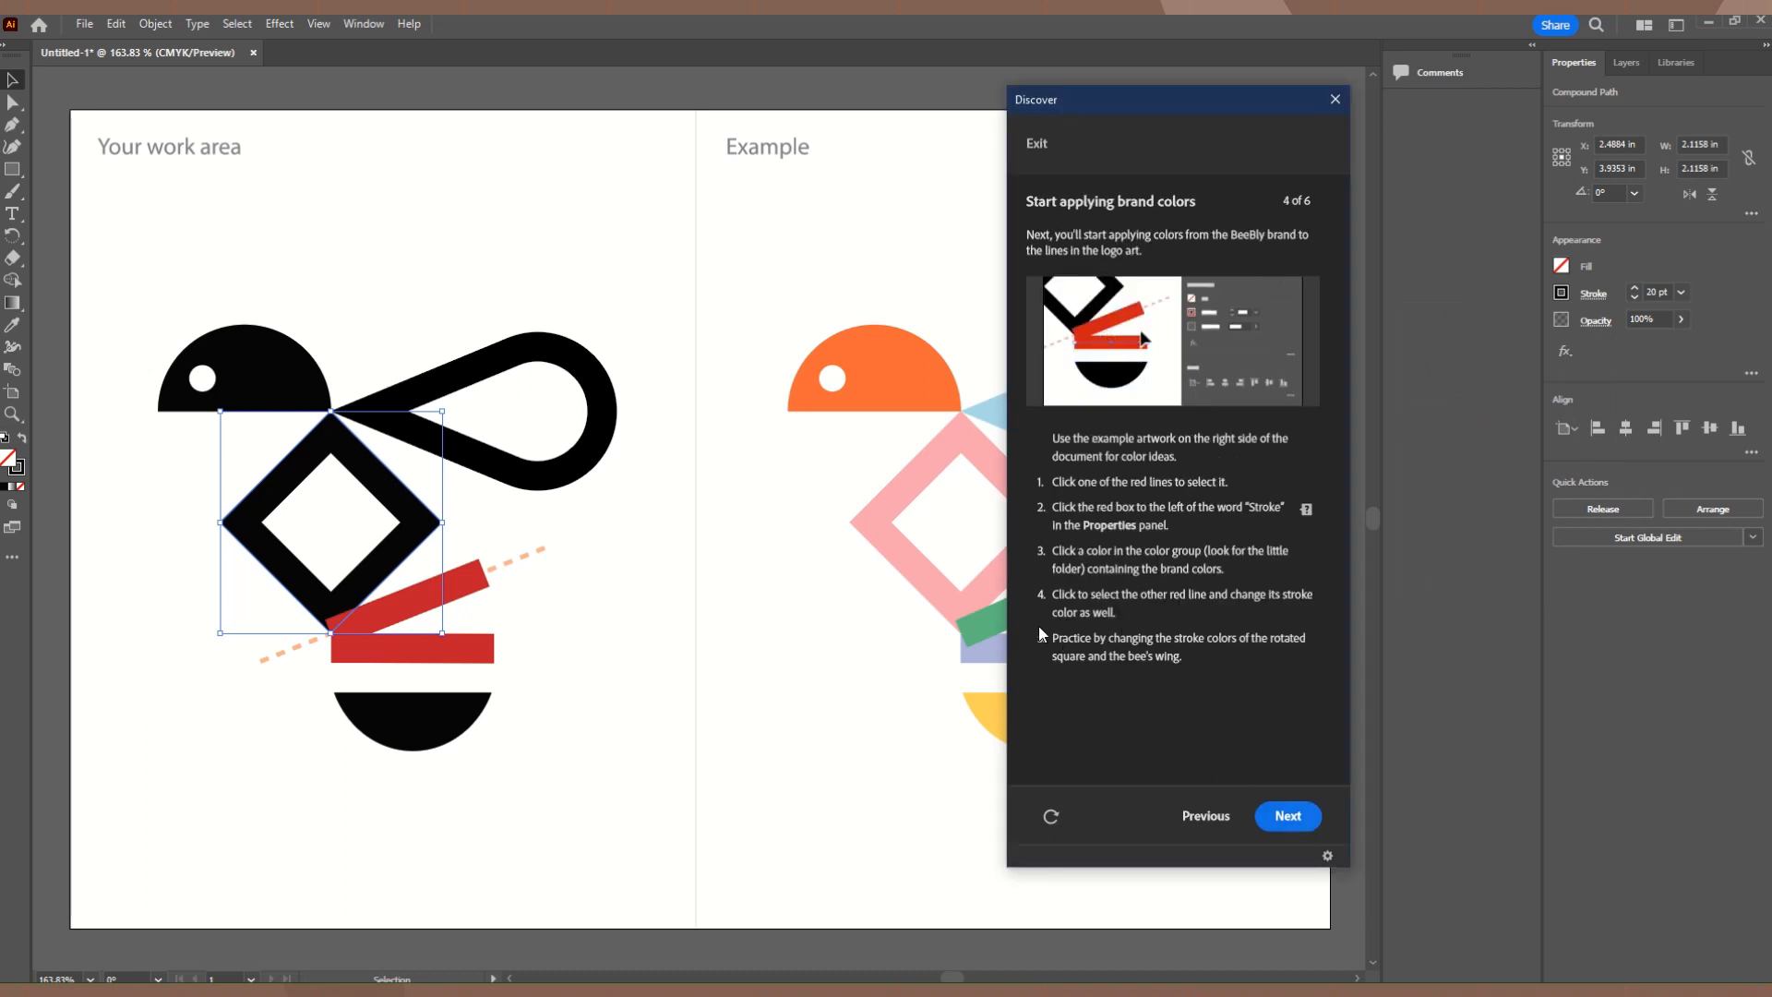
{"action": "left_click", "coordinate": [464, 653]}
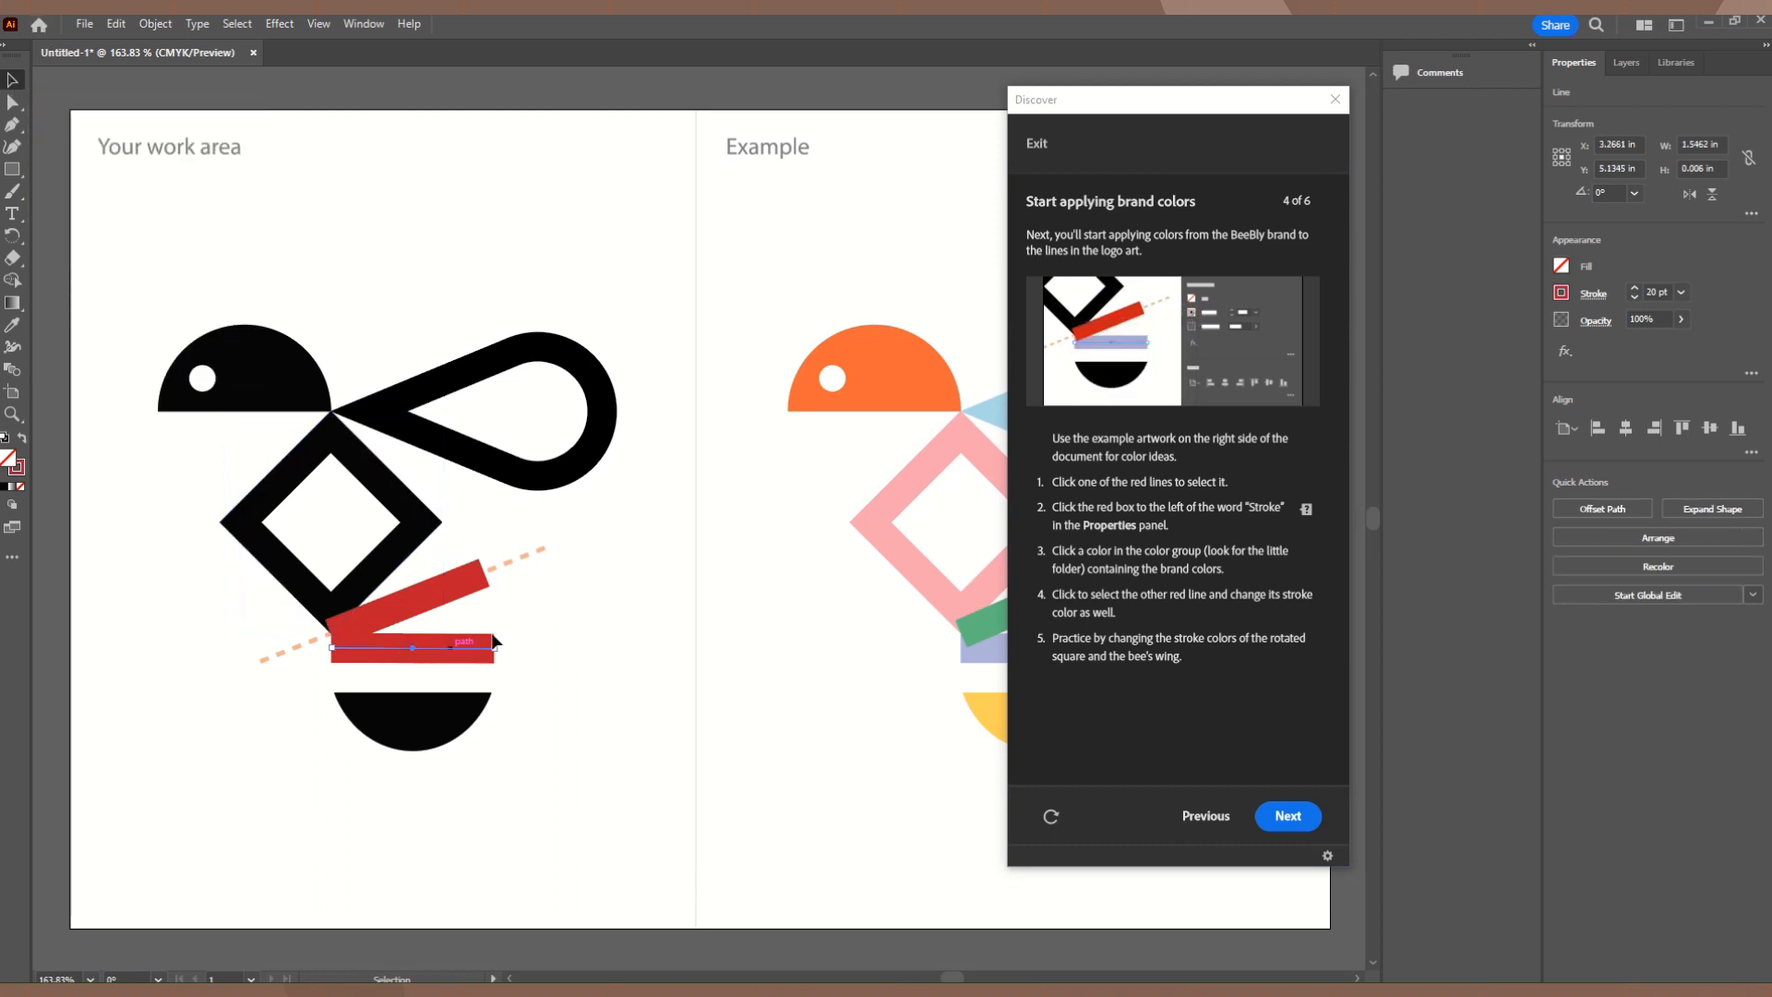
{"action": "left_click_drag", "start_coordinate": [1164, 101], "coordinate": [1331, 102]}
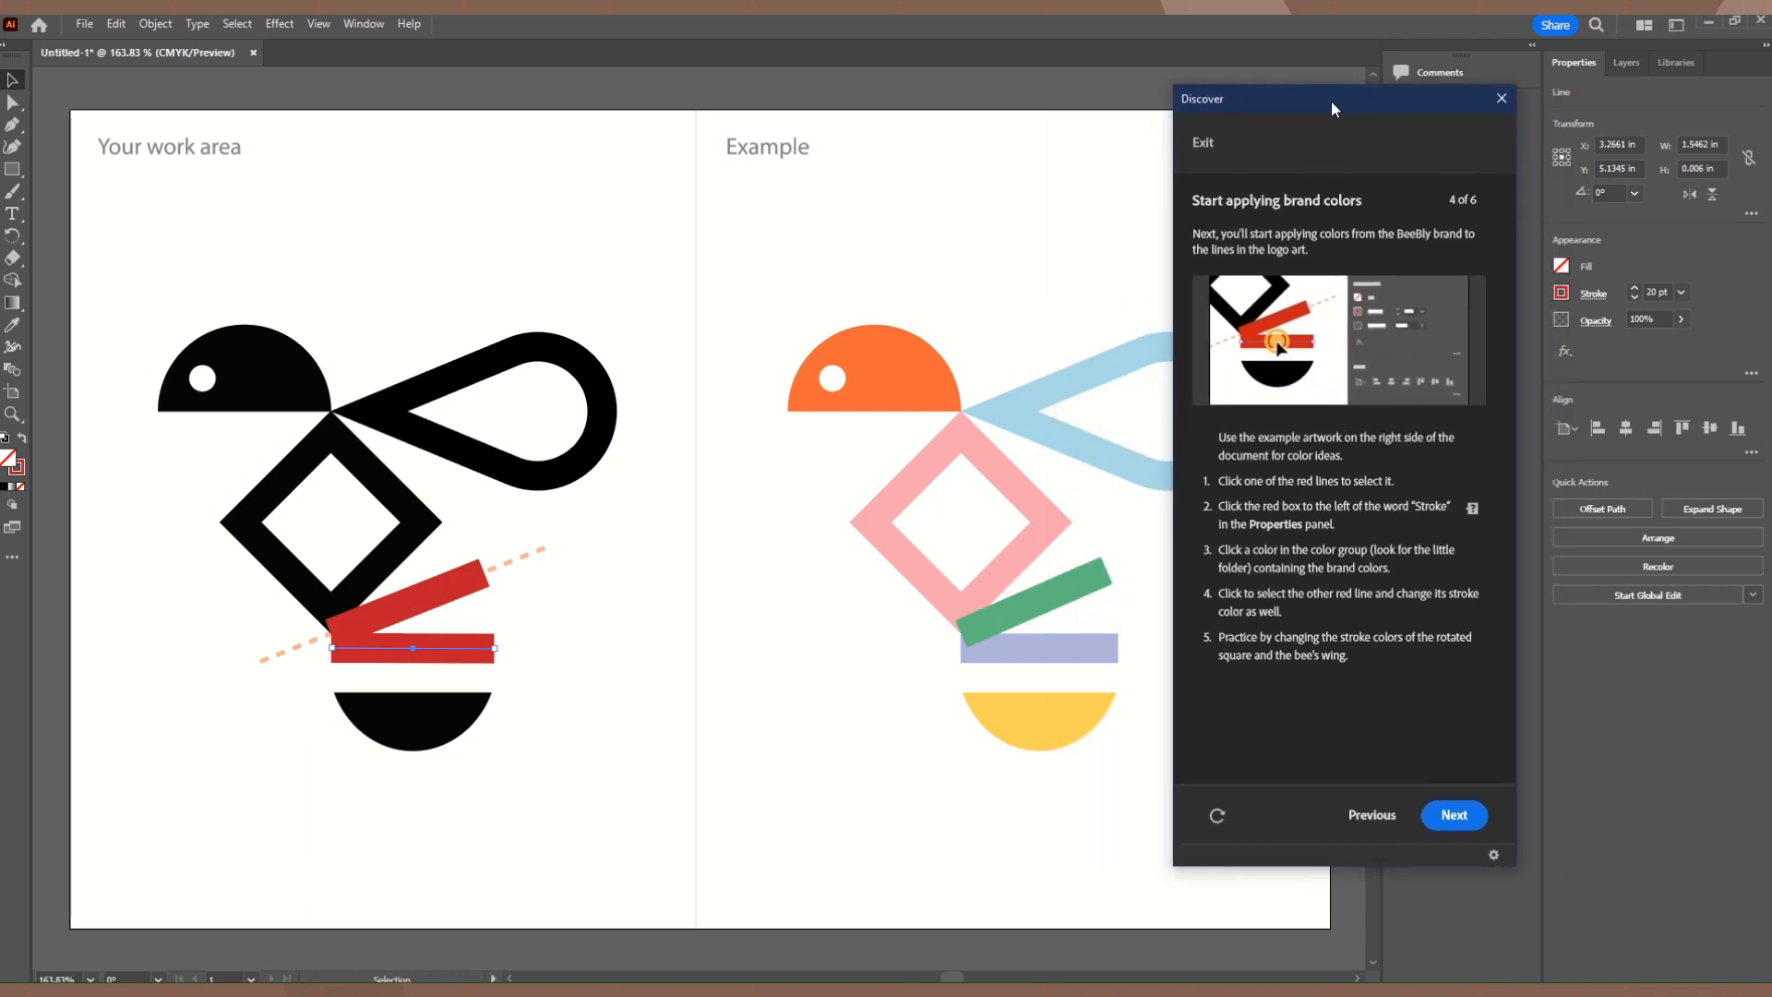
{"action": "left_click", "coordinate": [1560, 293]}
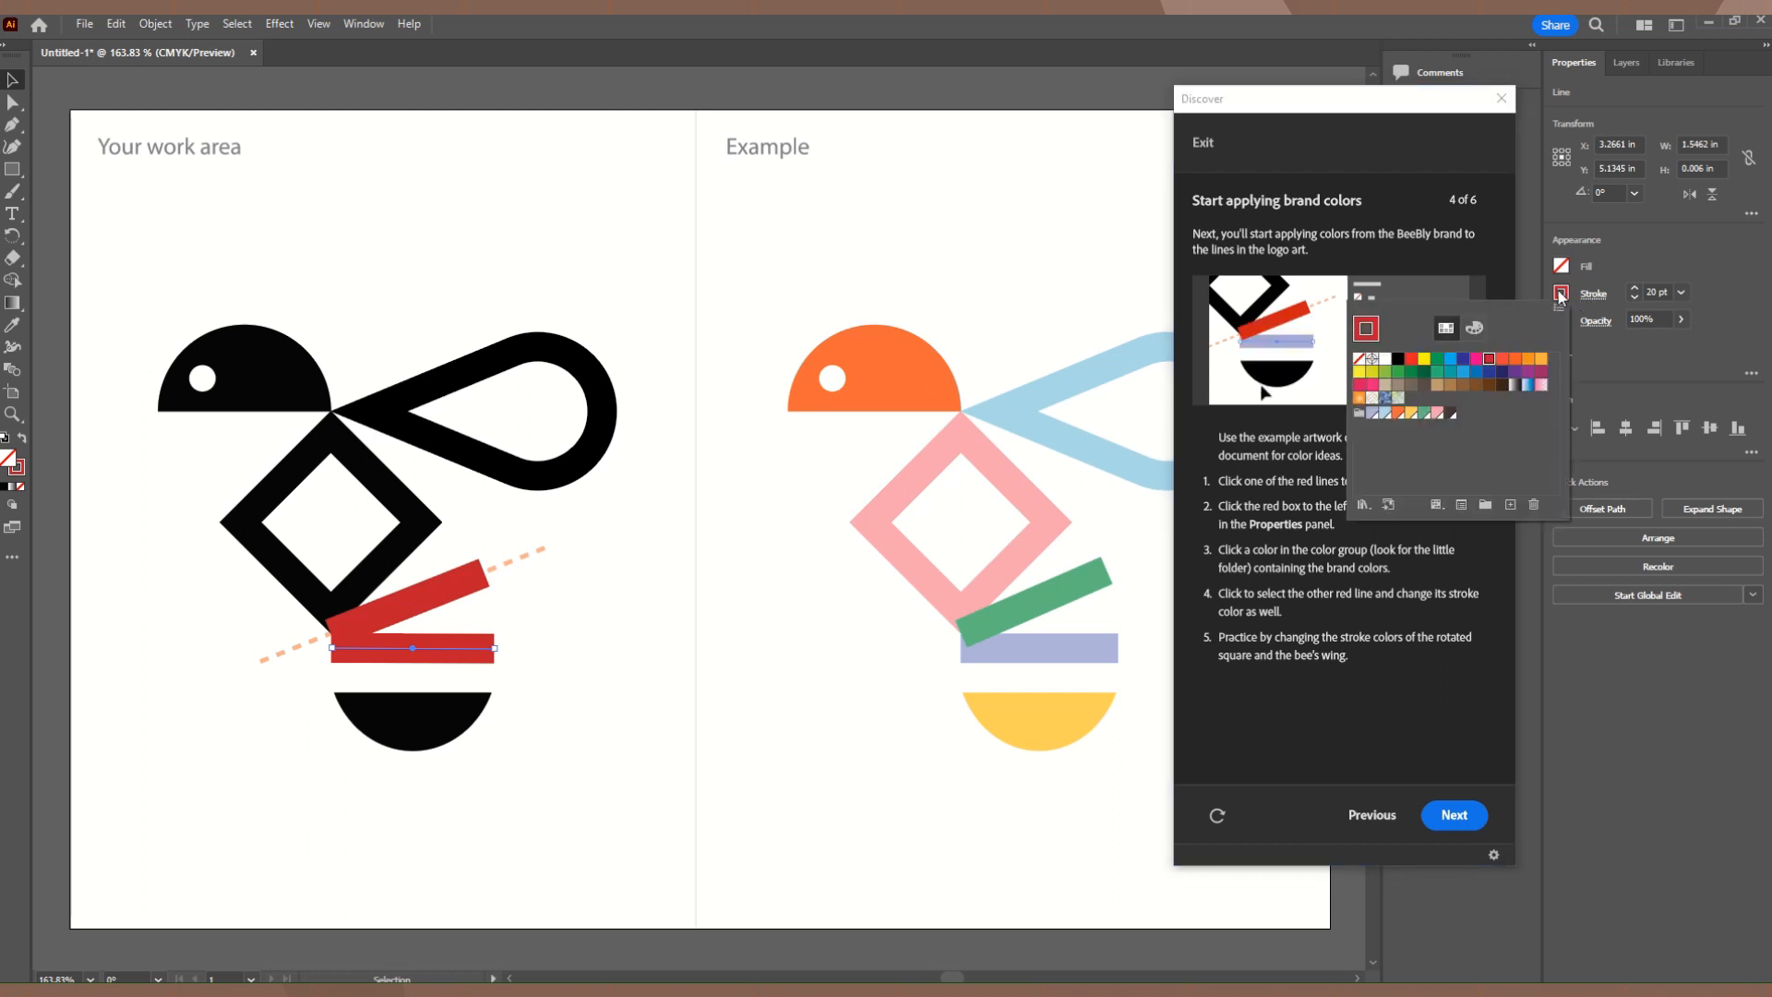
{"action": "left_click", "coordinate": [1372, 415]}
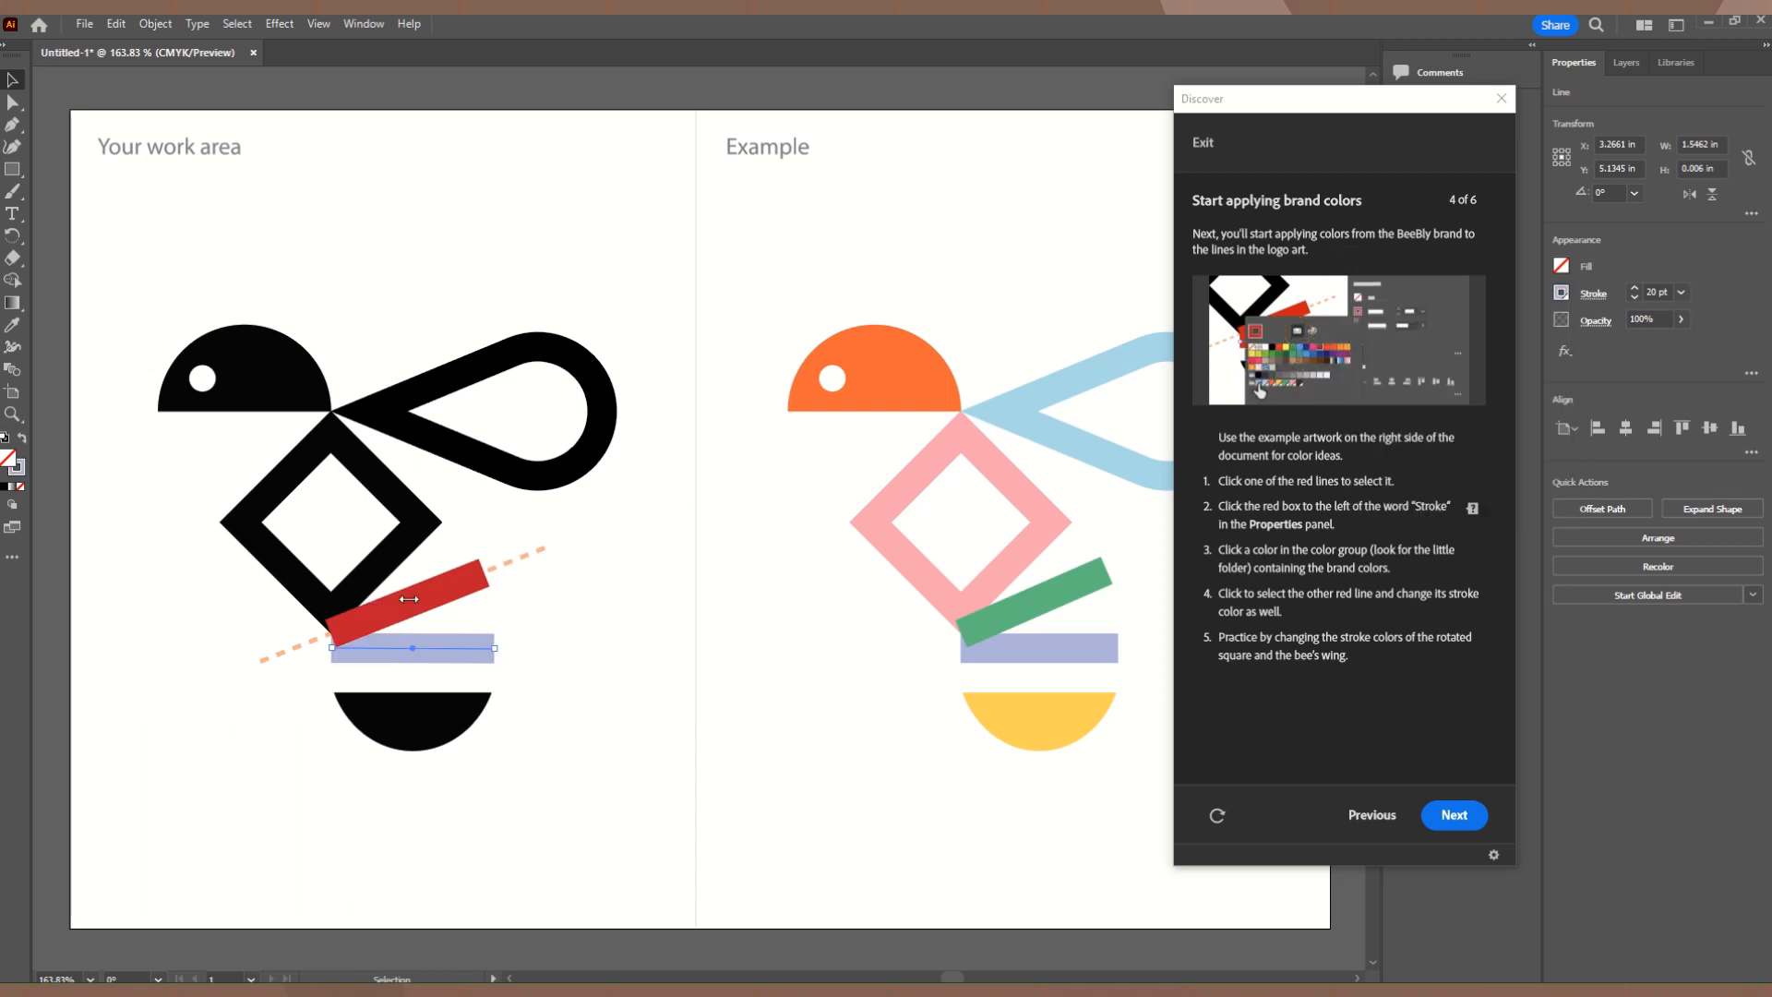
Change the angled red line's stroke to the green swatch in the brand color group.
{"action": "left_click", "coordinate": [409, 599]}
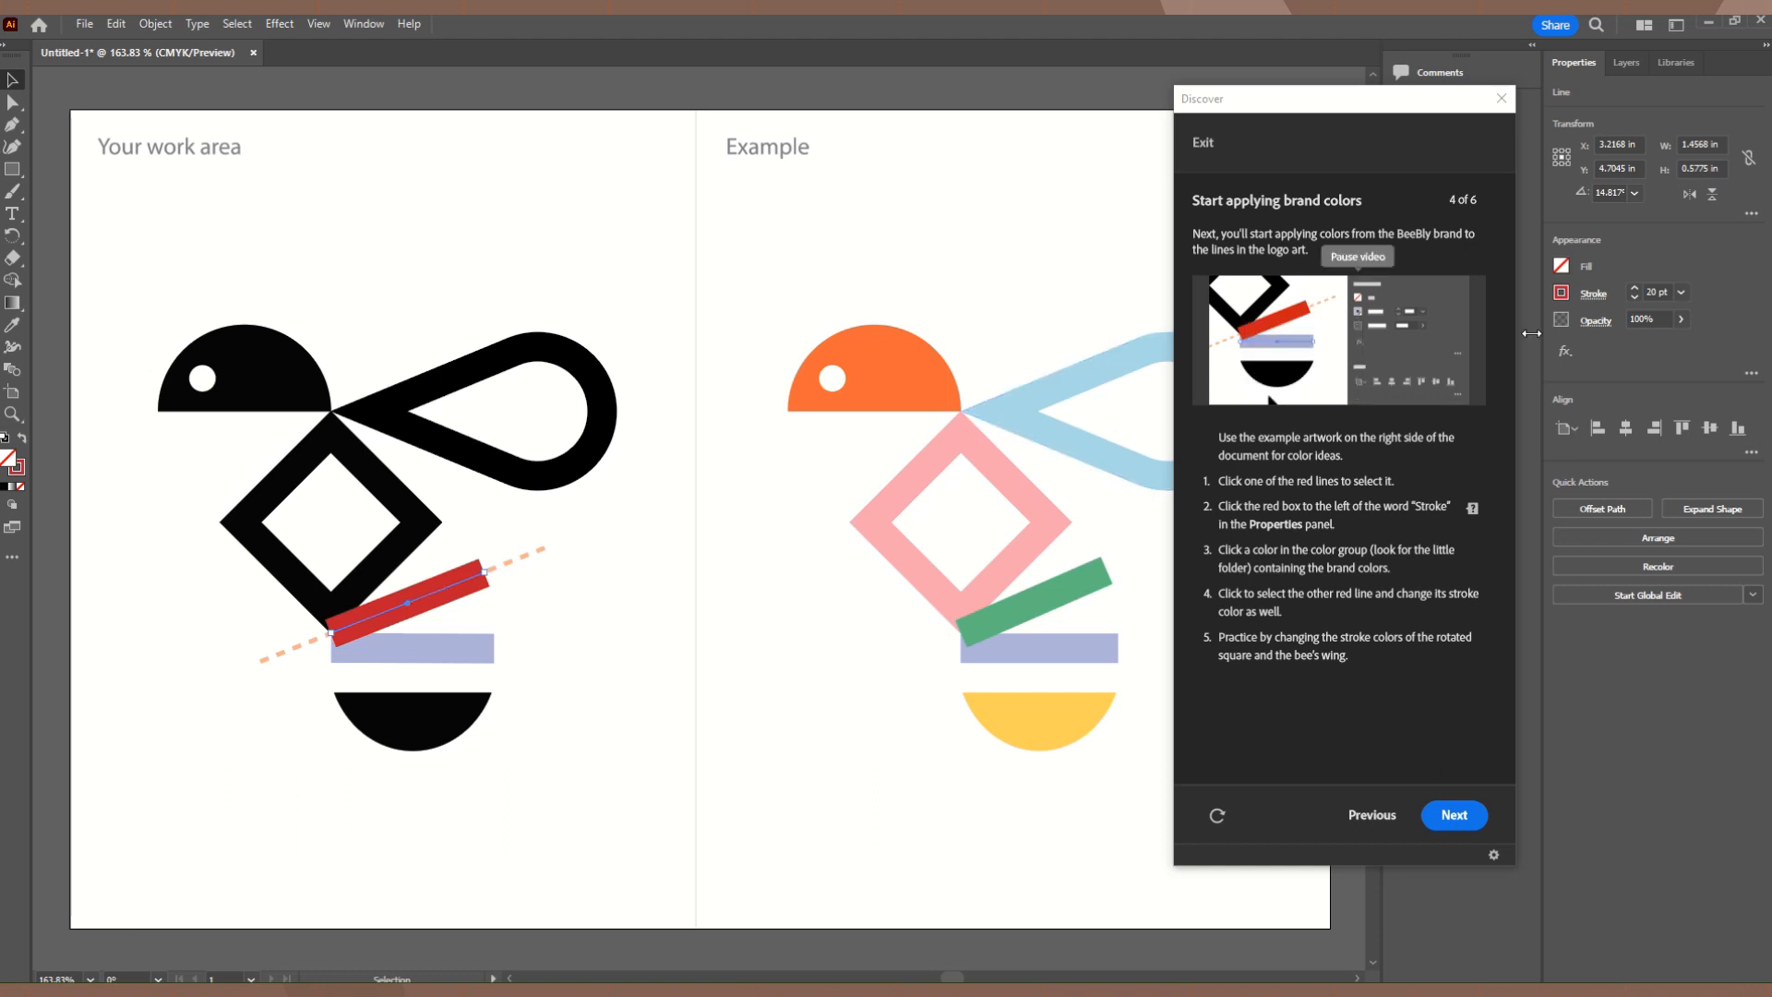
{"action": "left_click", "coordinate": [1561, 292]}
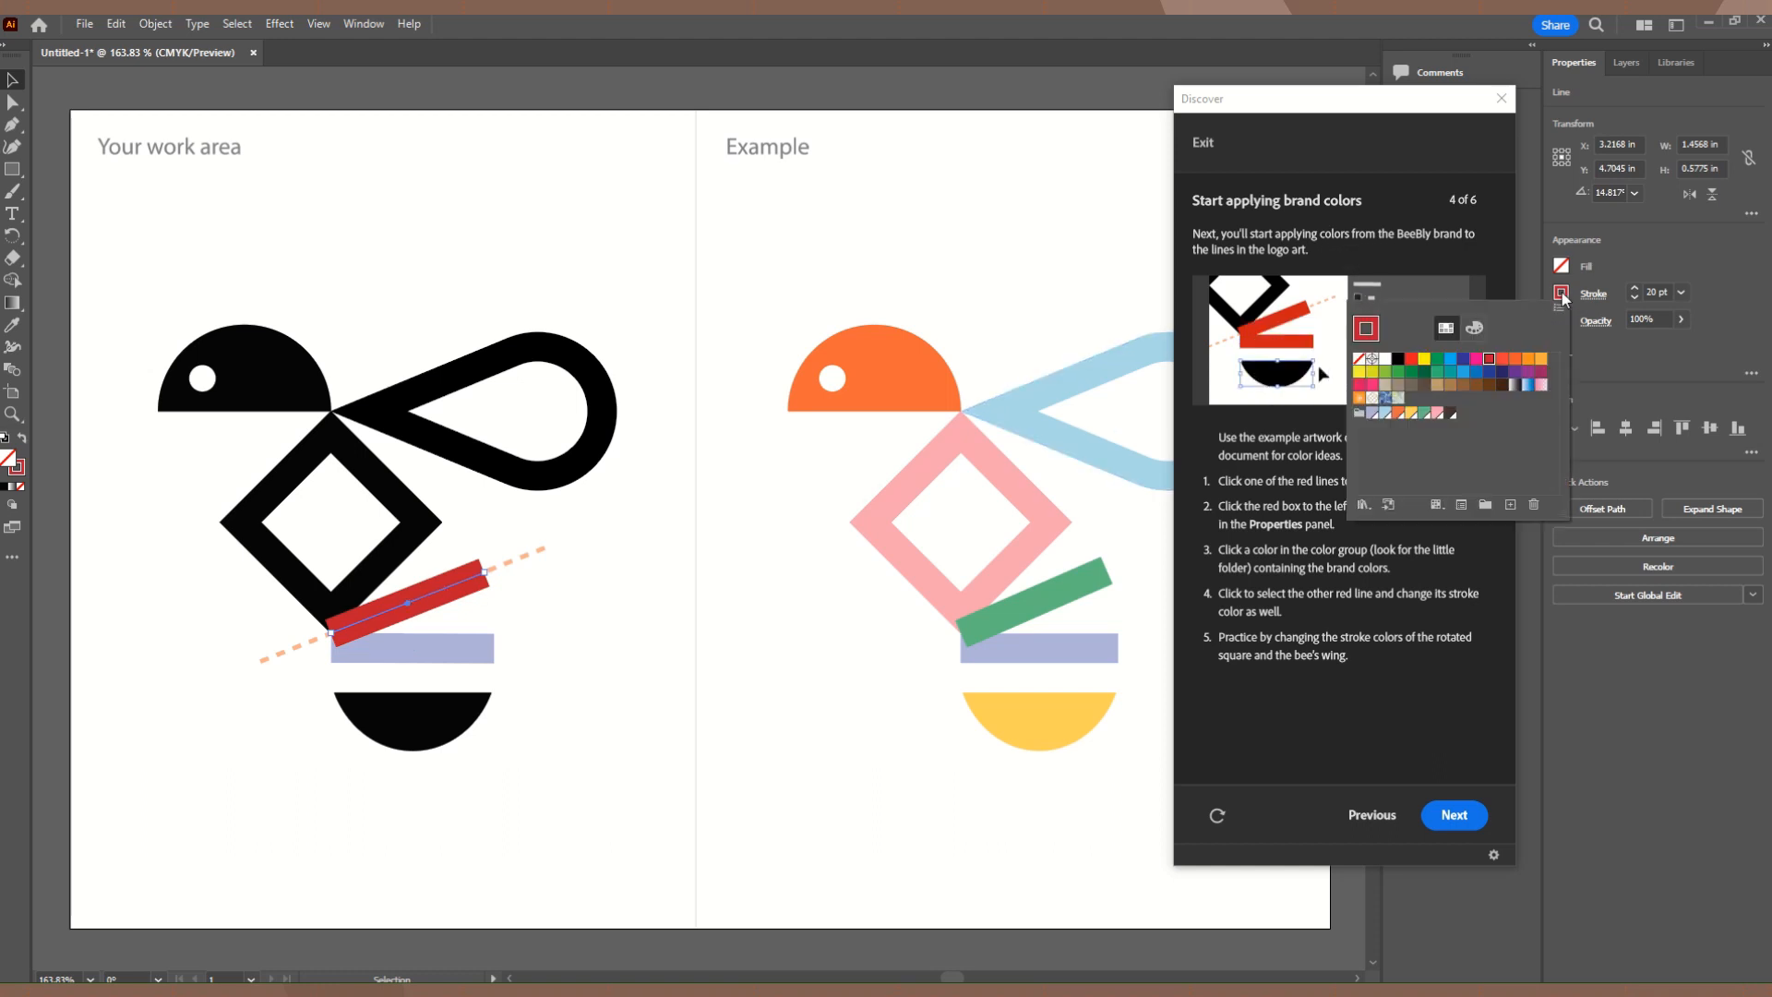
{"action": "left_click", "coordinate": [1424, 415]}
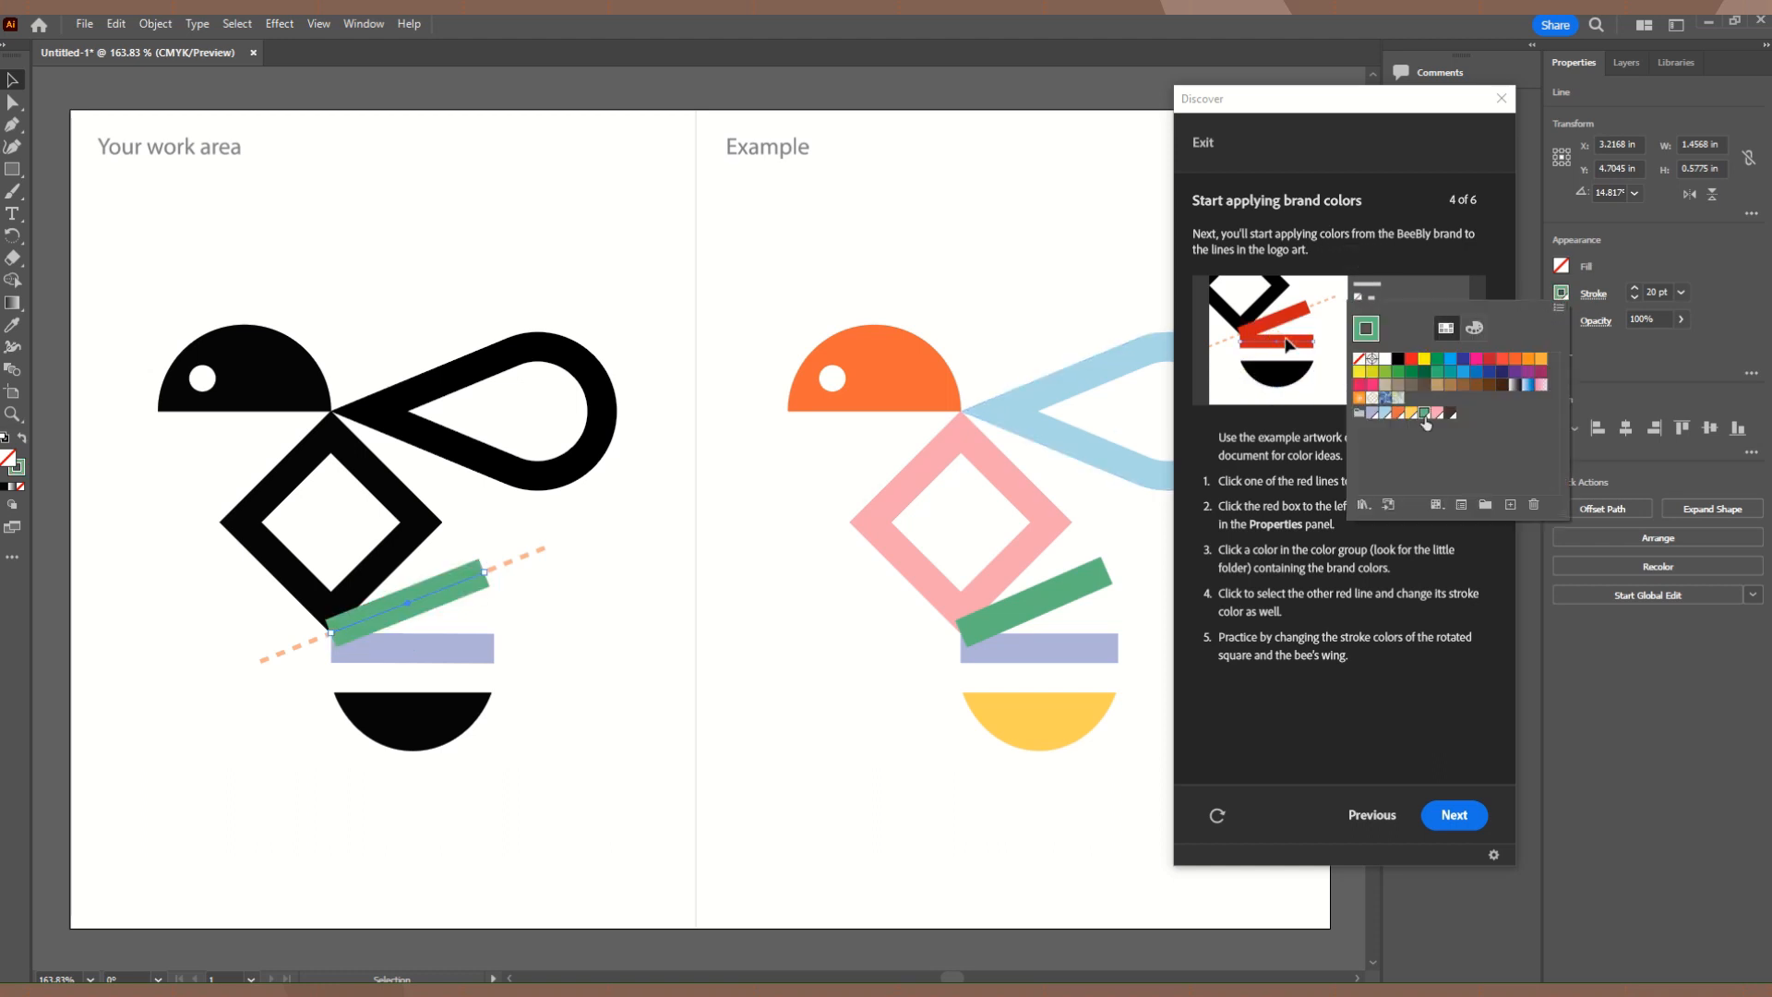
Change the rotated square's stroke to the pink swatch in the brand color group.
{"action": "left_click", "coordinate": [395, 543]}
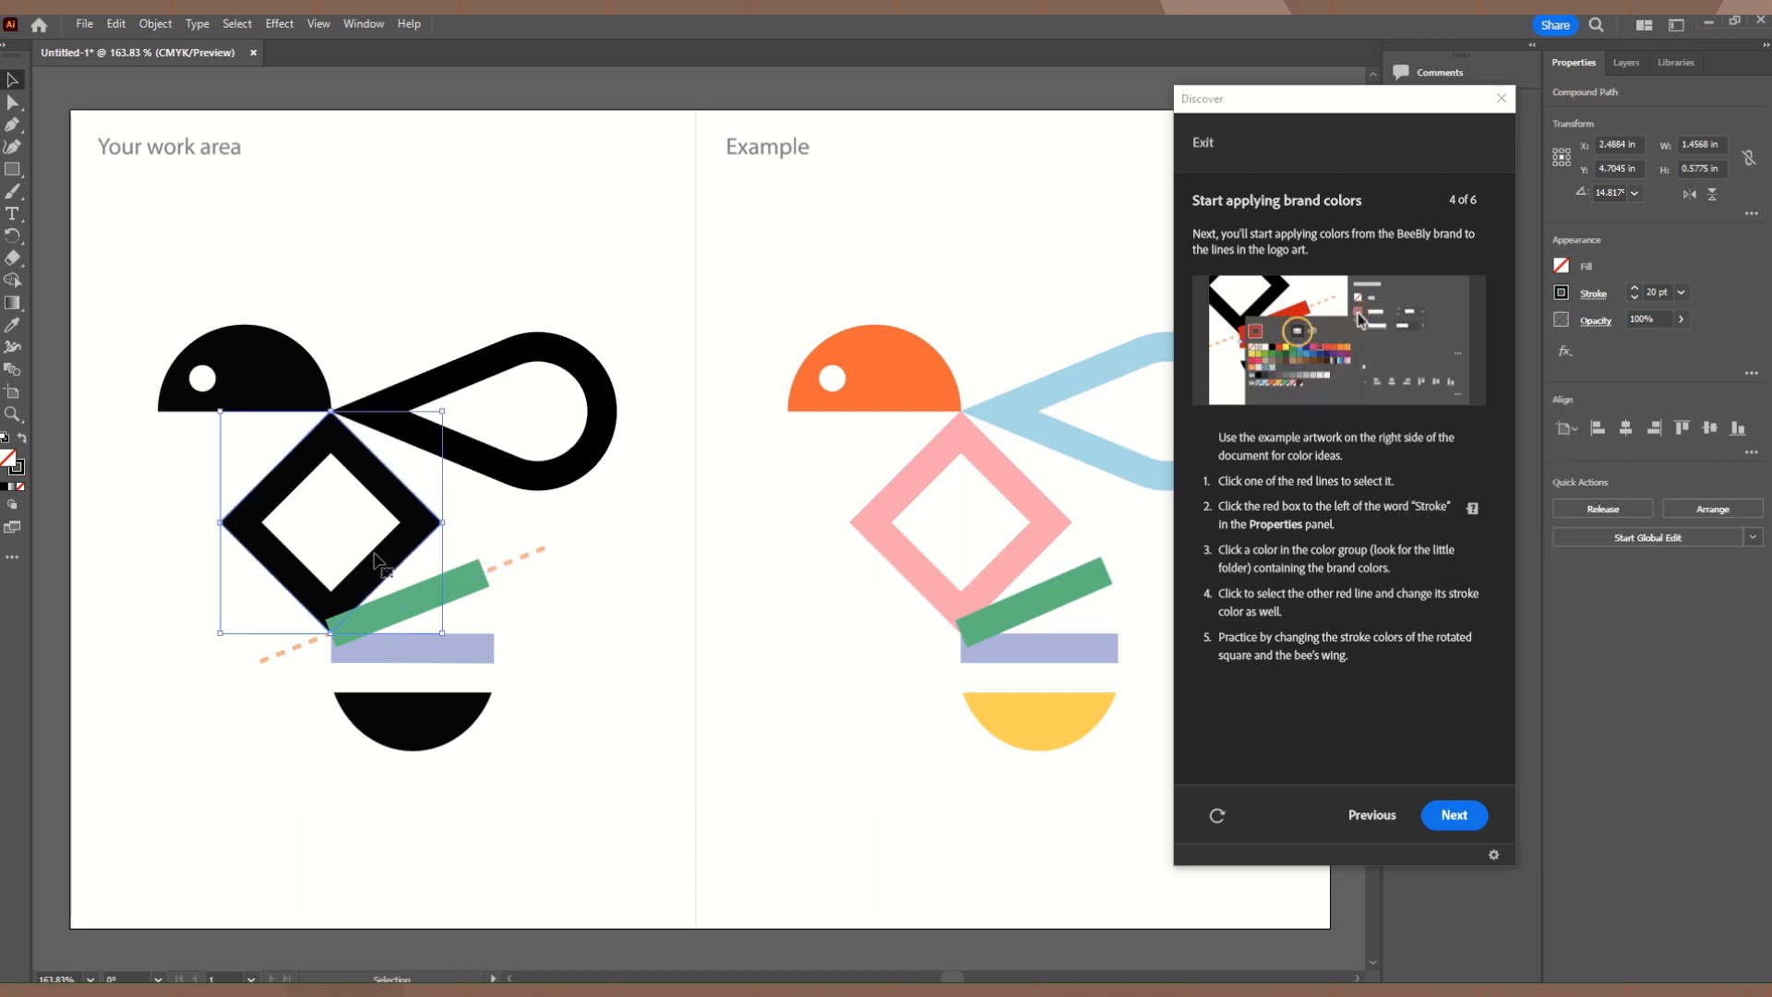
{"action": "left_click", "coordinate": [1562, 294]}
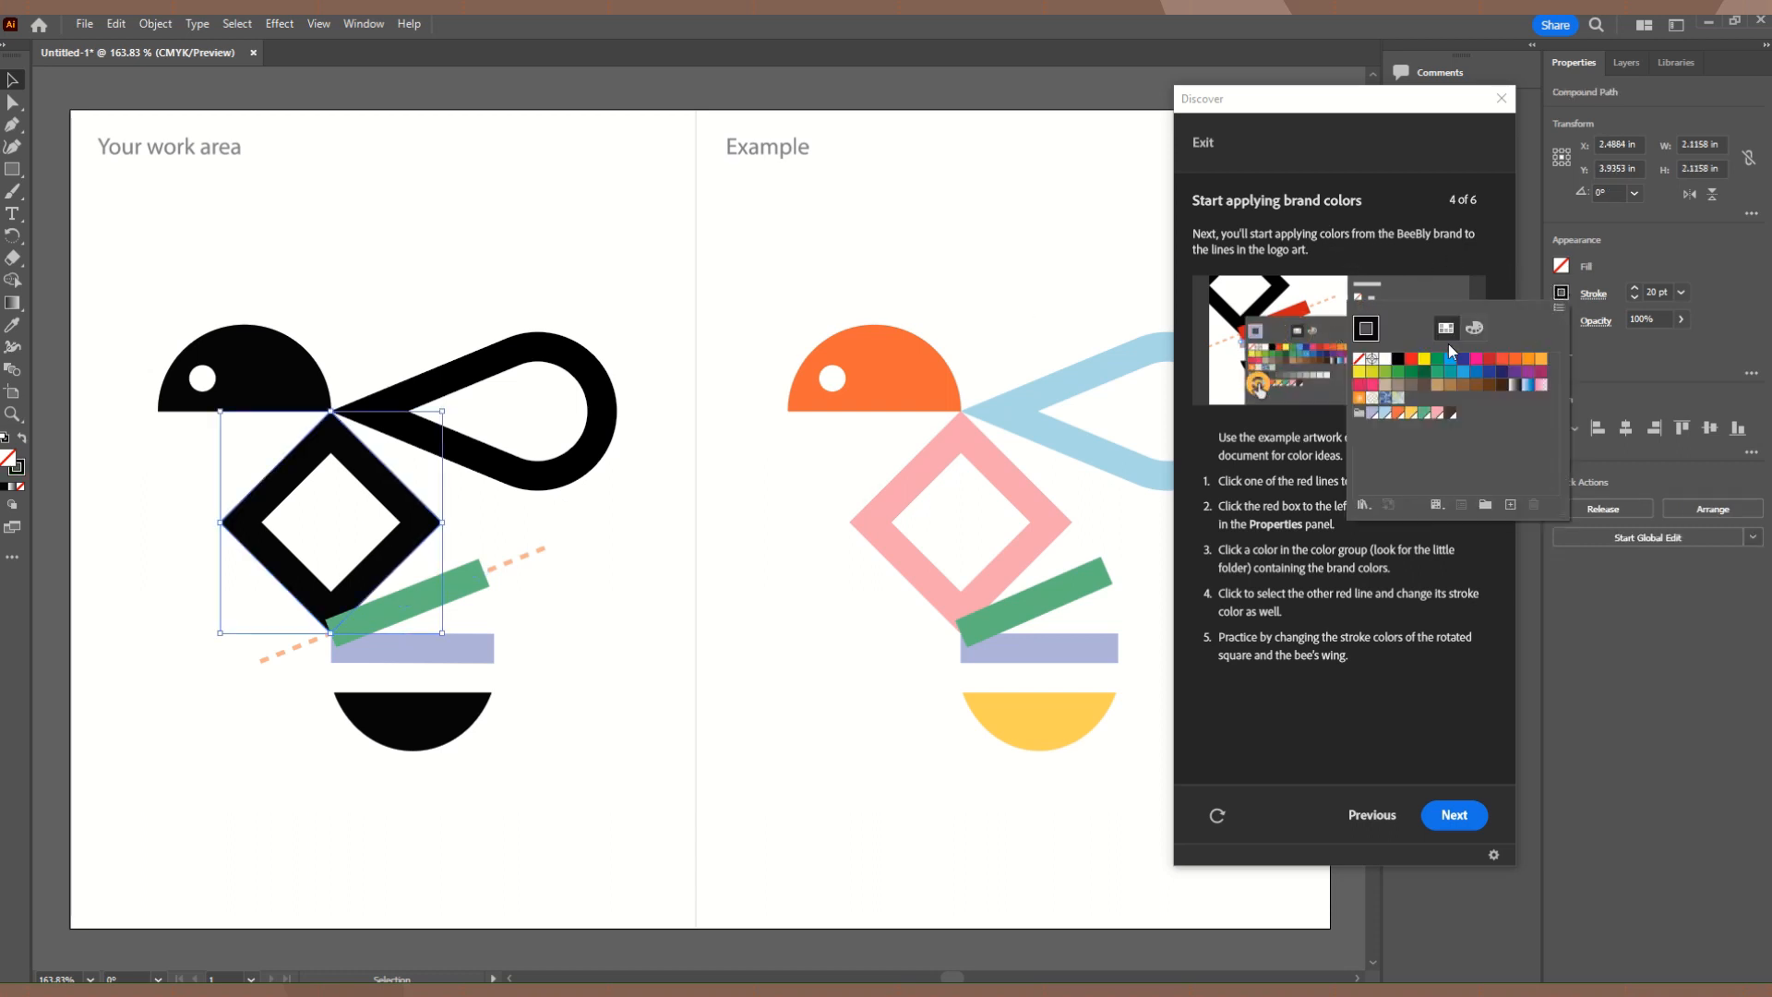
{"action": "left_click", "coordinate": [1437, 413]}
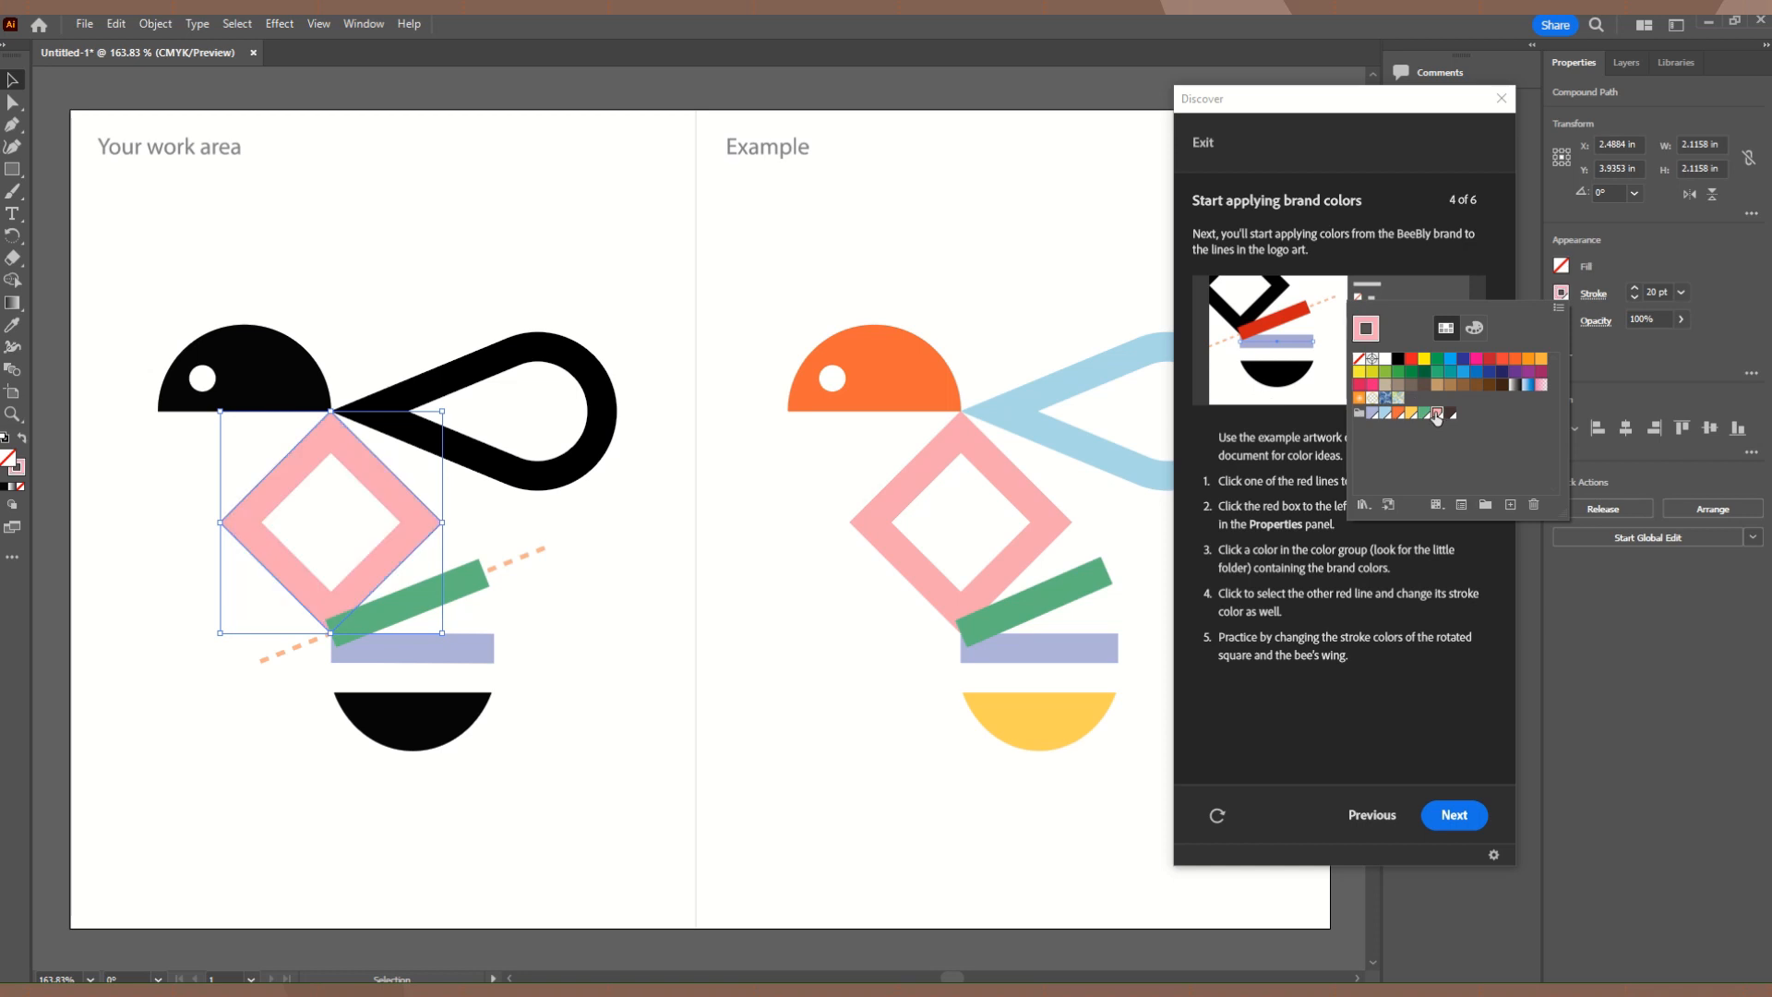
Change the bee wing's stroke to the light blue swatch in the brand color group.
{"action": "left_click", "coordinate": [501, 469]}
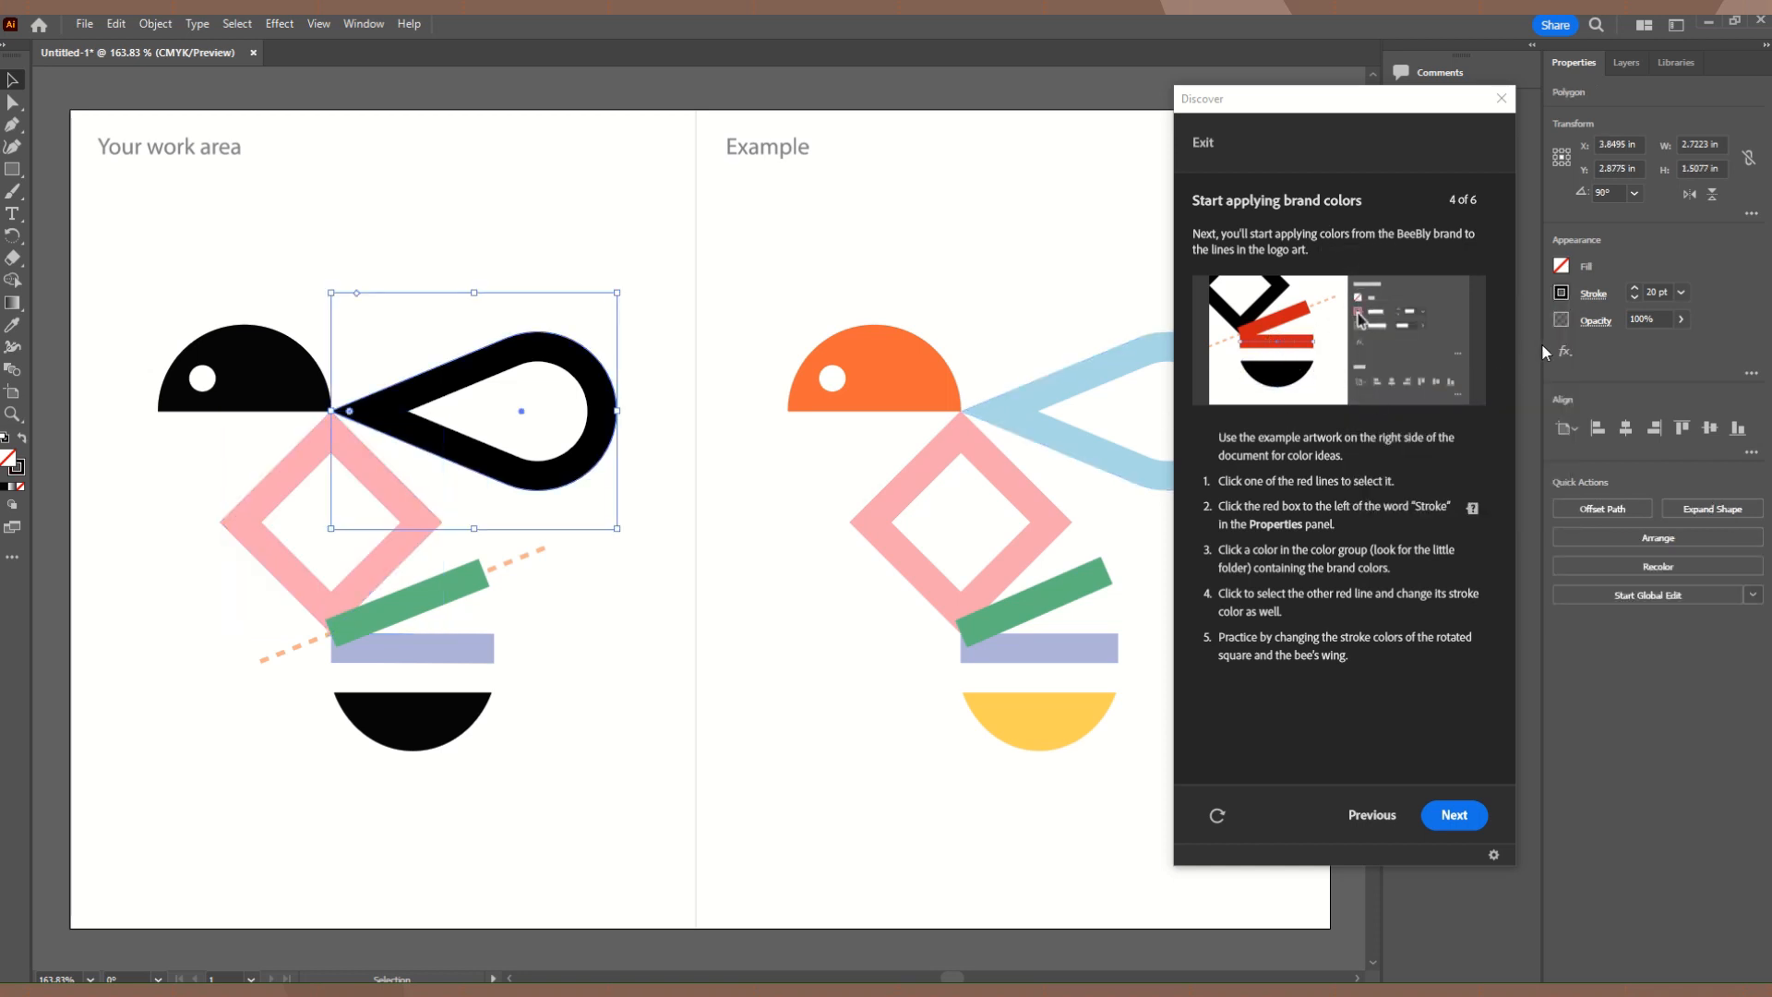
{"action": "left_click", "coordinate": [1561, 295]}
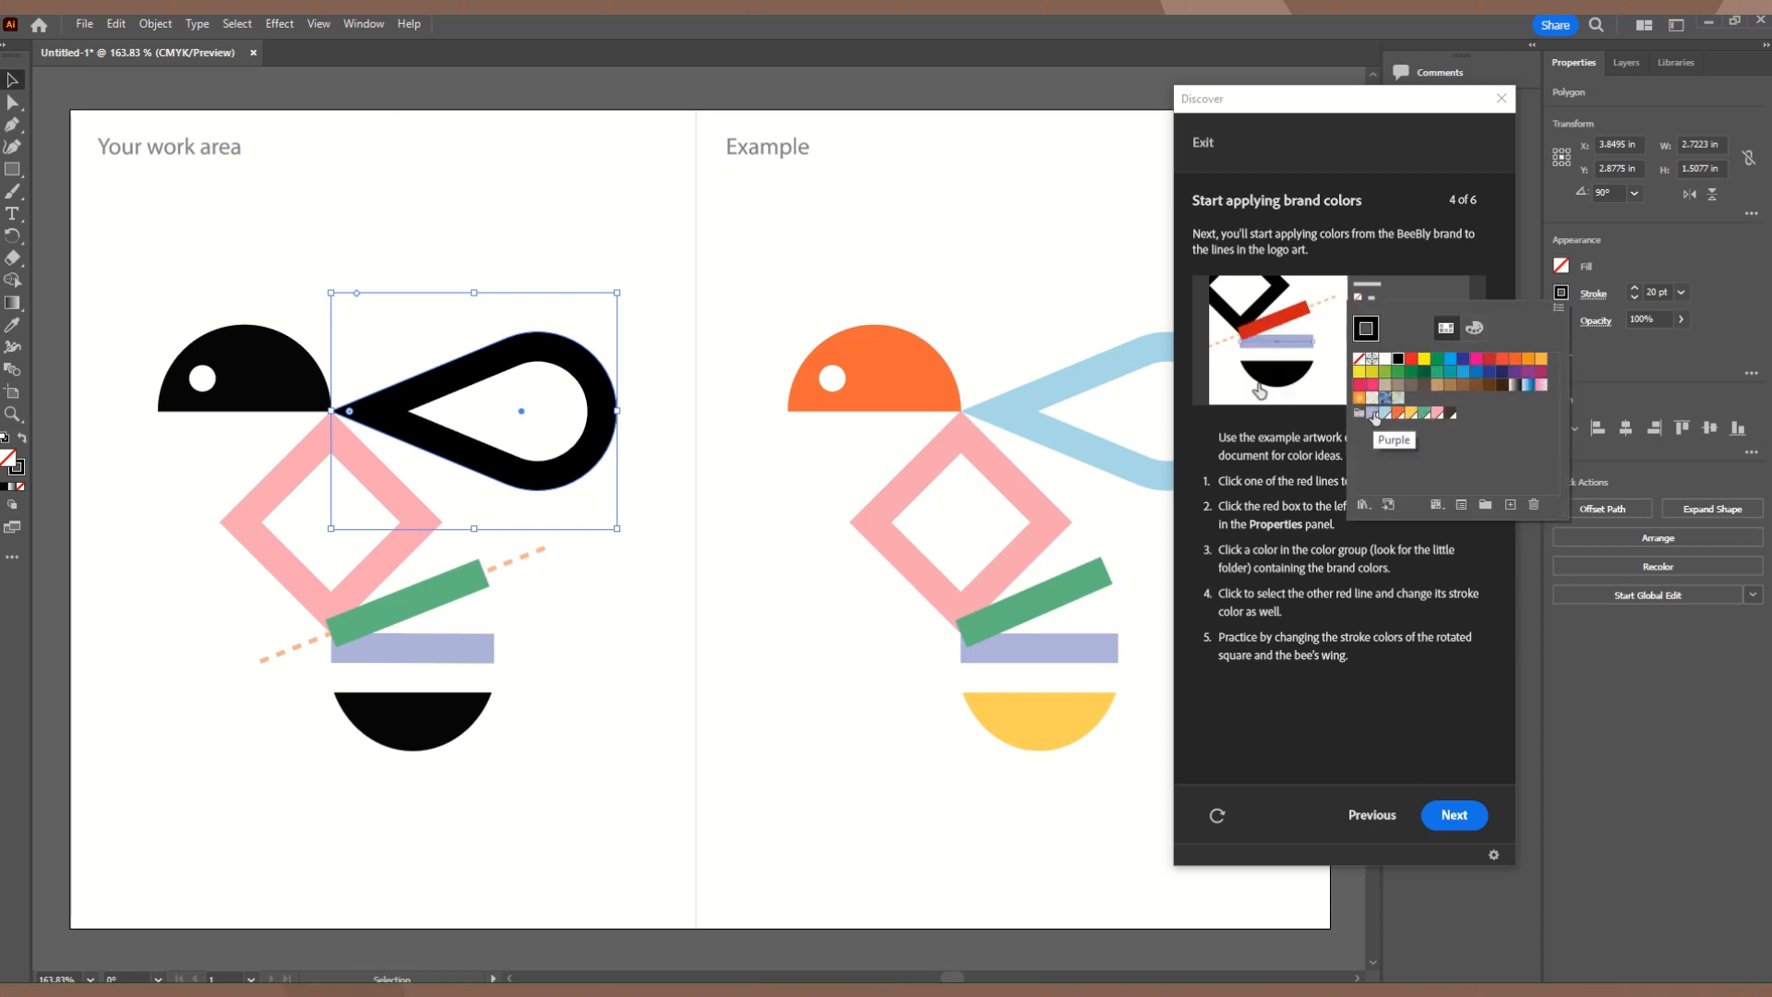
{"action": "left_click", "coordinate": [1386, 415]}
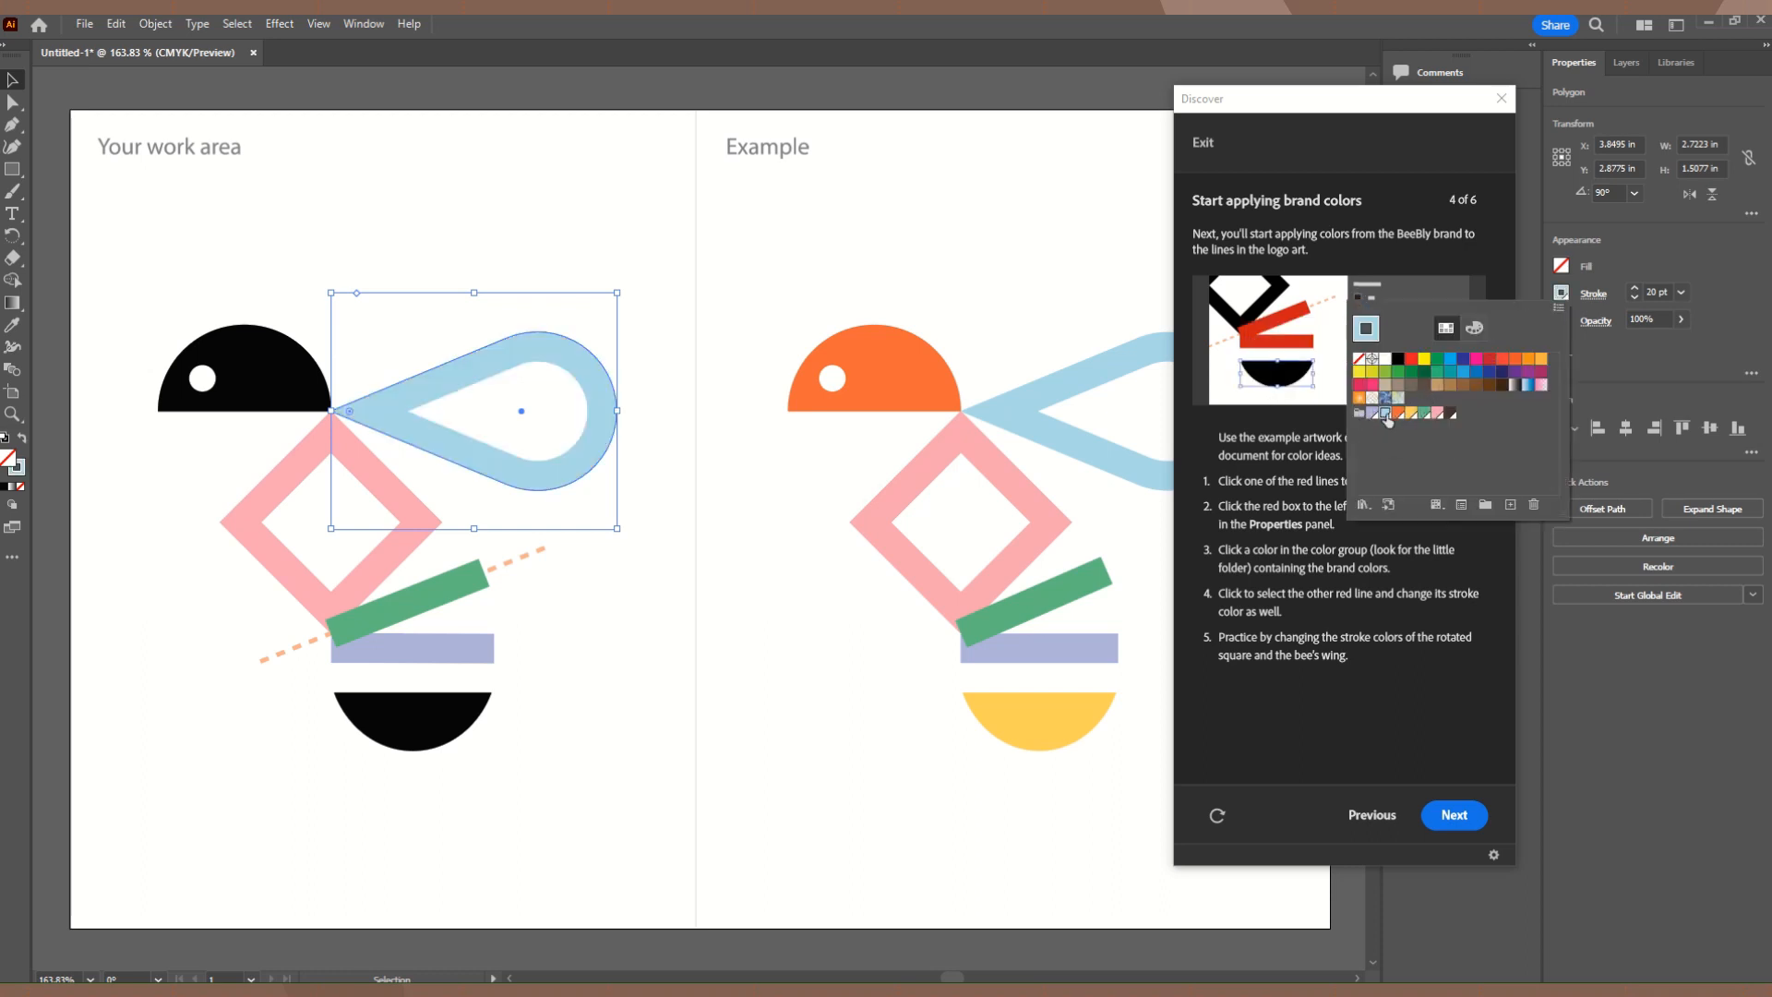
{"action": "left_click", "coordinate": [1380, 720]}
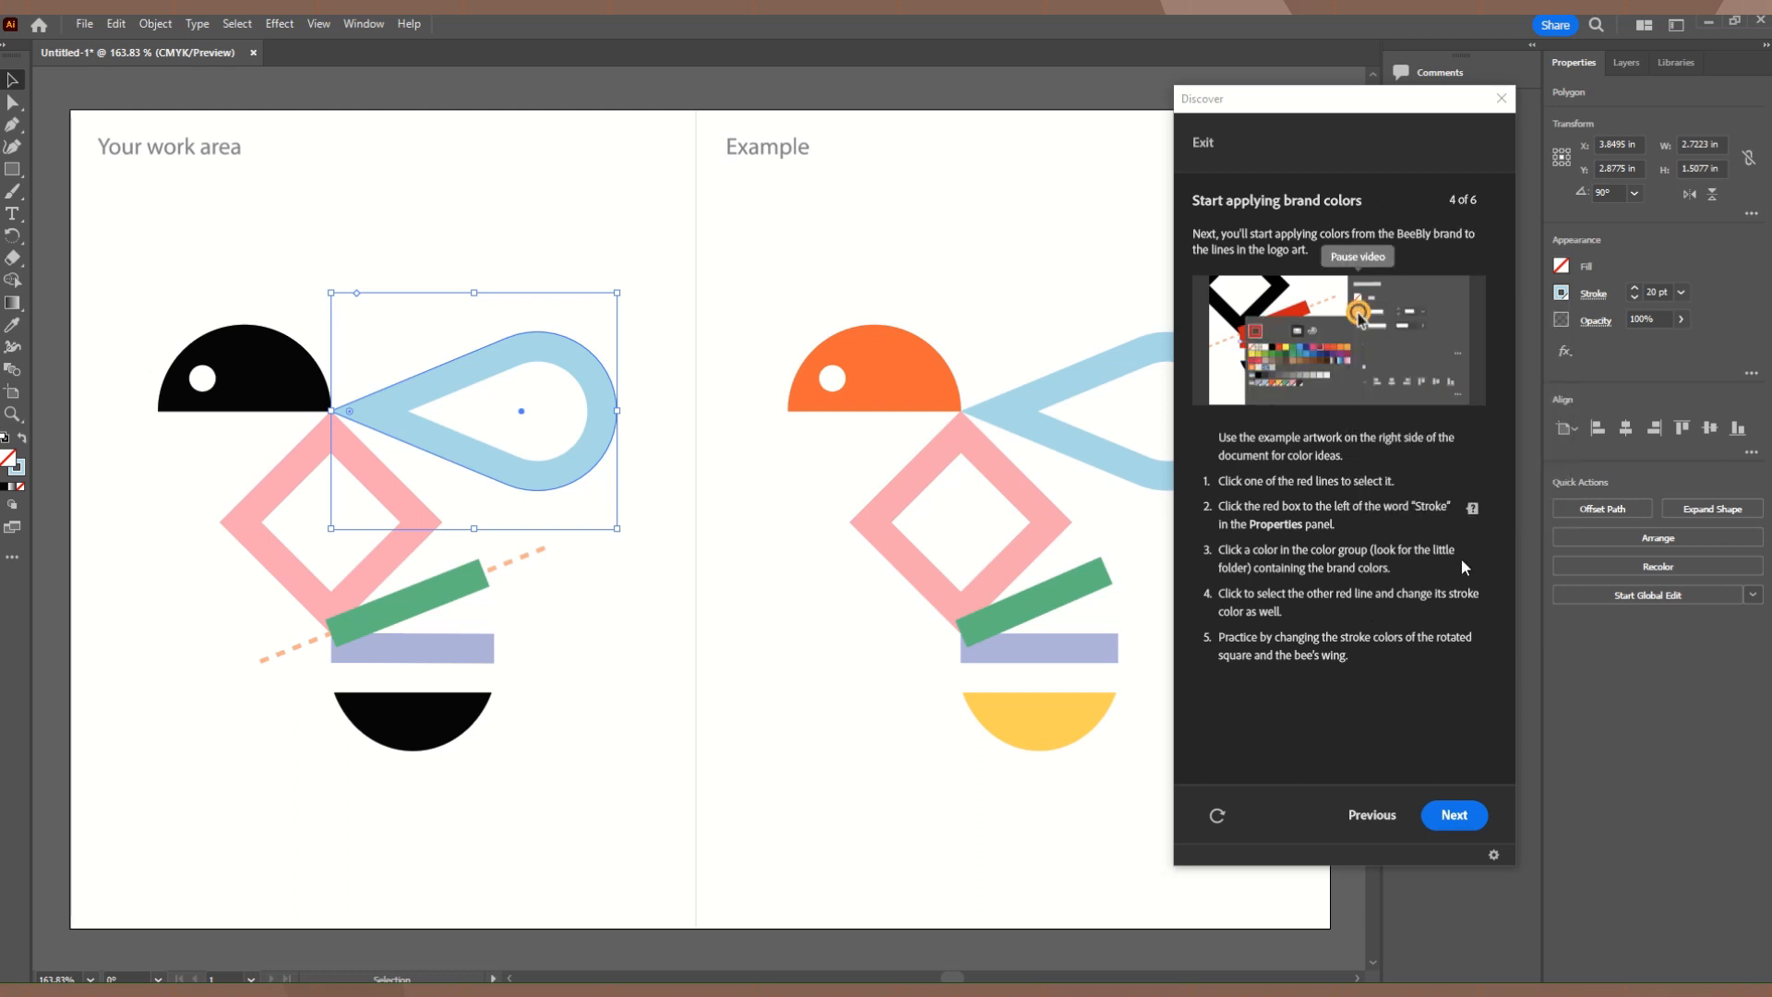
Advance to the tutorial's "Finish applying brand colors" page and fill the half circle below the lines with the brand color Yellow.
{"action": "left_click", "coordinate": [1462, 810]}
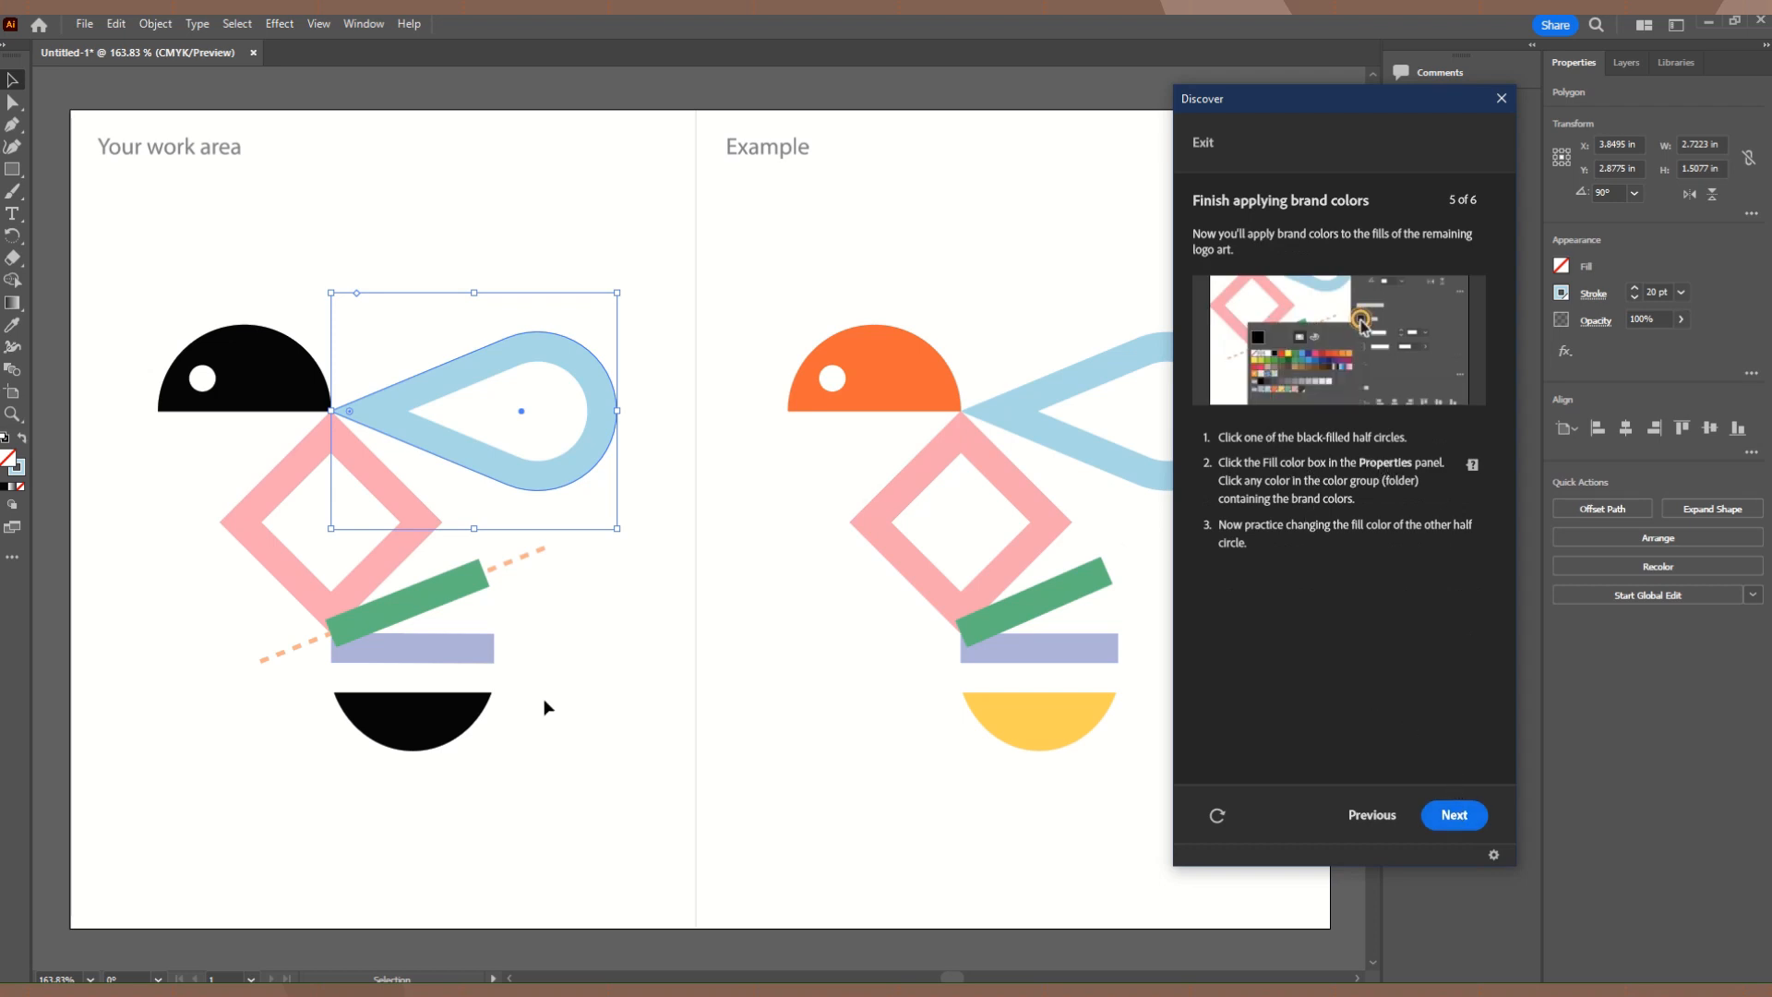
{"action": "left_click", "coordinate": [412, 718]}
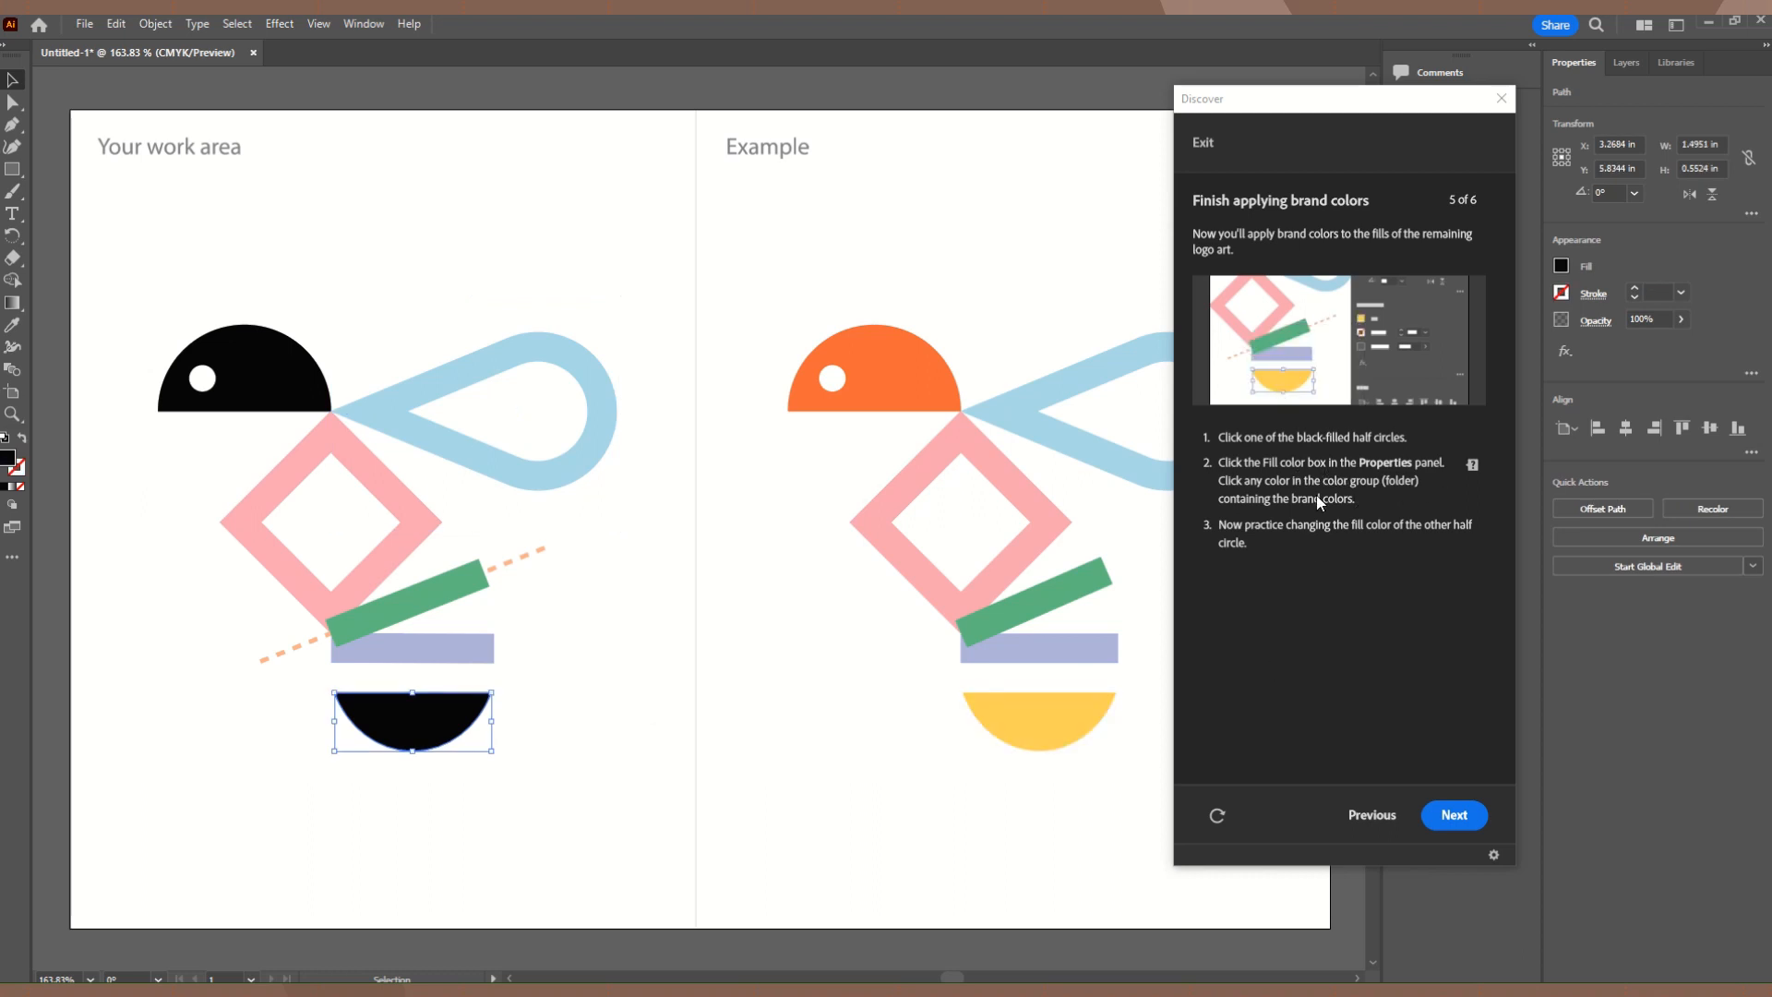
{"action": "left_click", "coordinate": [1561, 266]}
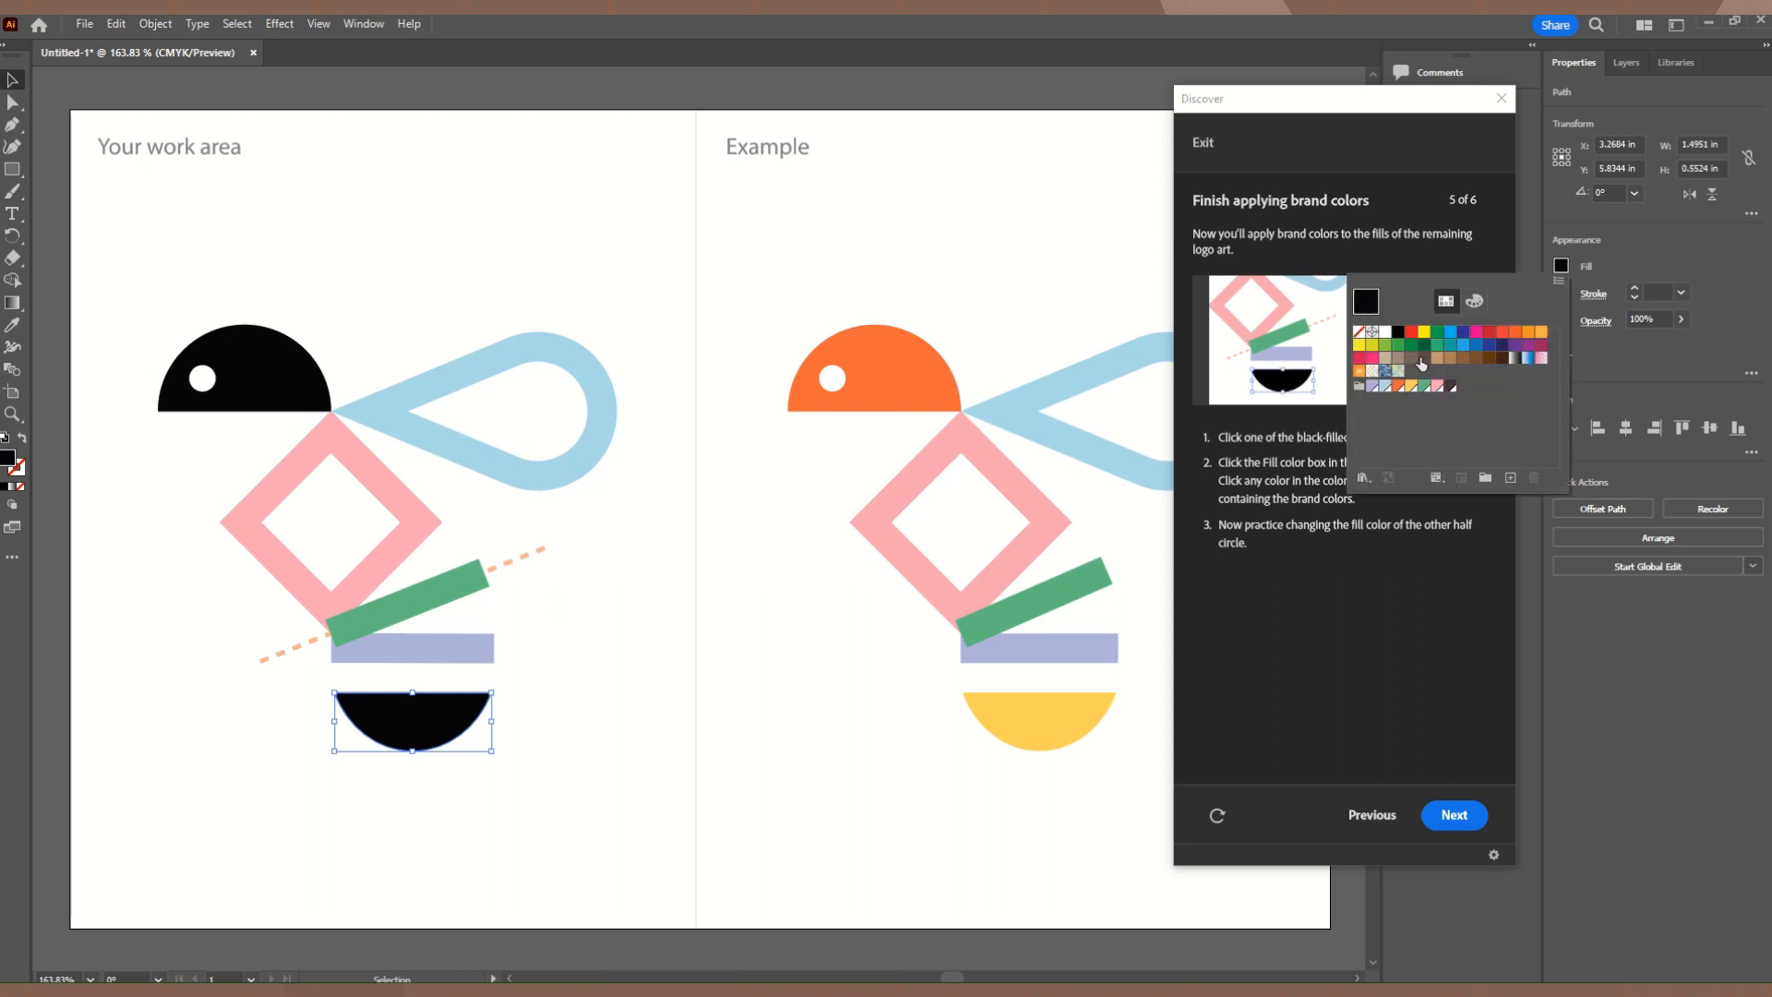
{"action": "left_click", "coordinate": [1412, 387]}
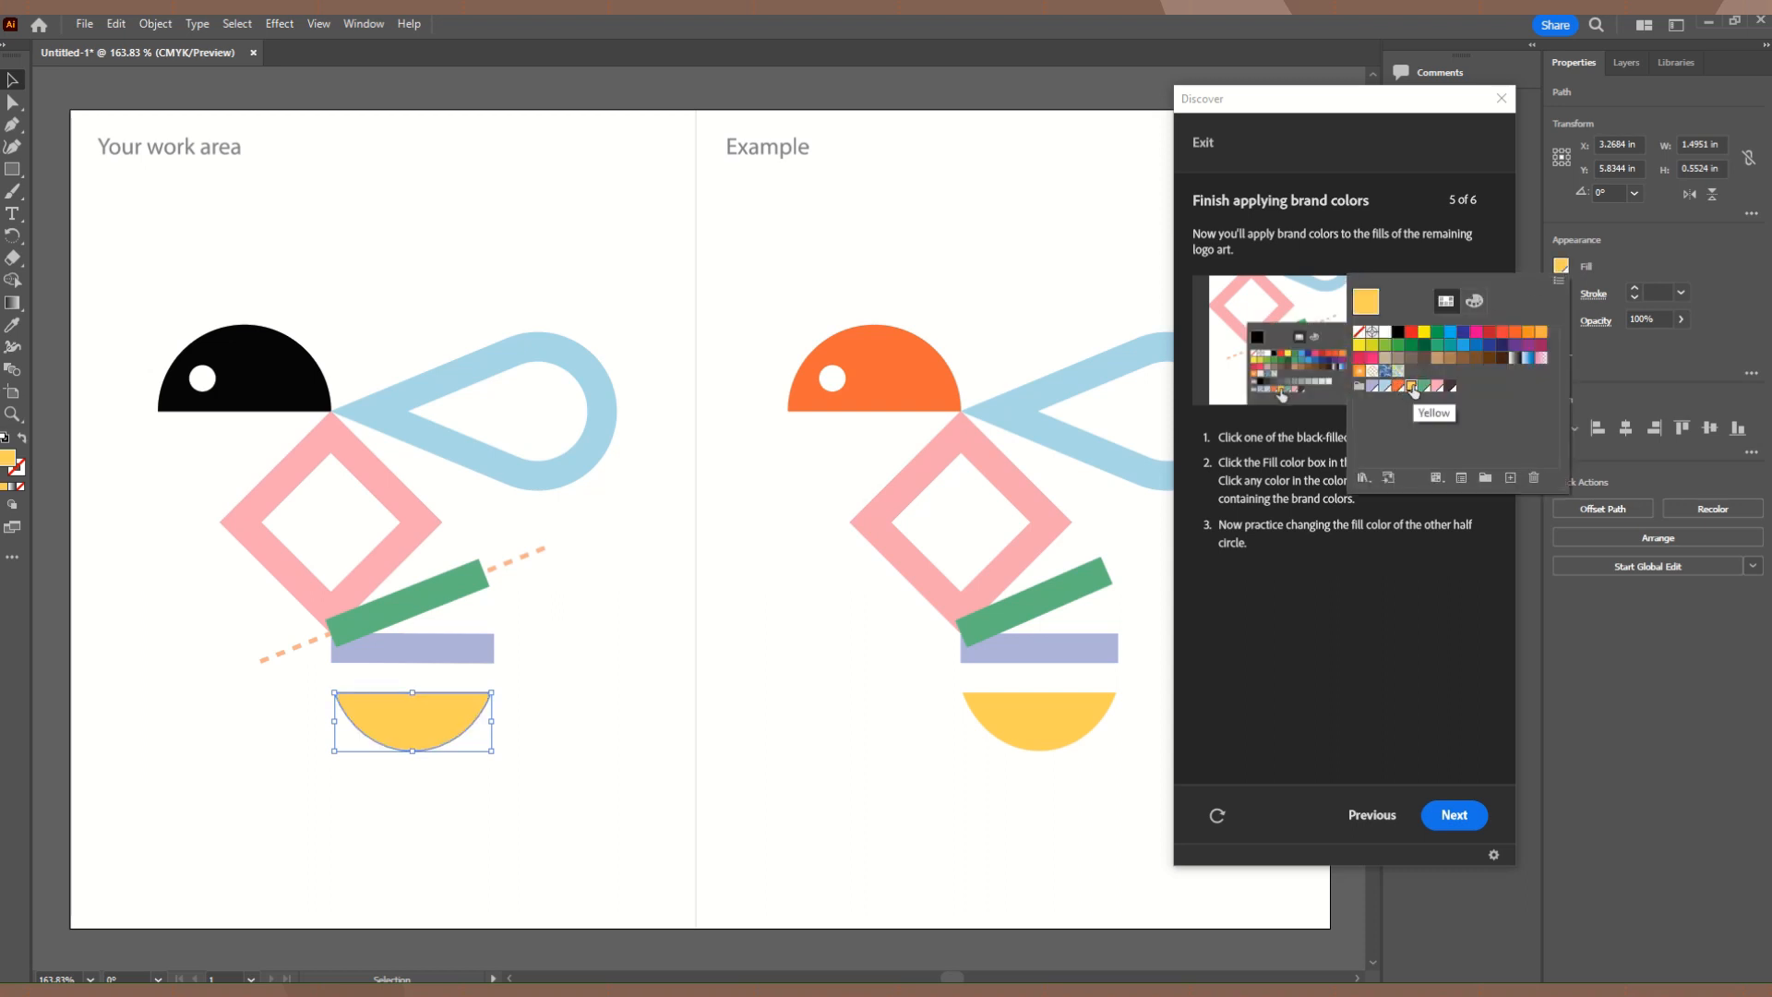
{"action": "left_click", "coordinate": [1288, 585]}
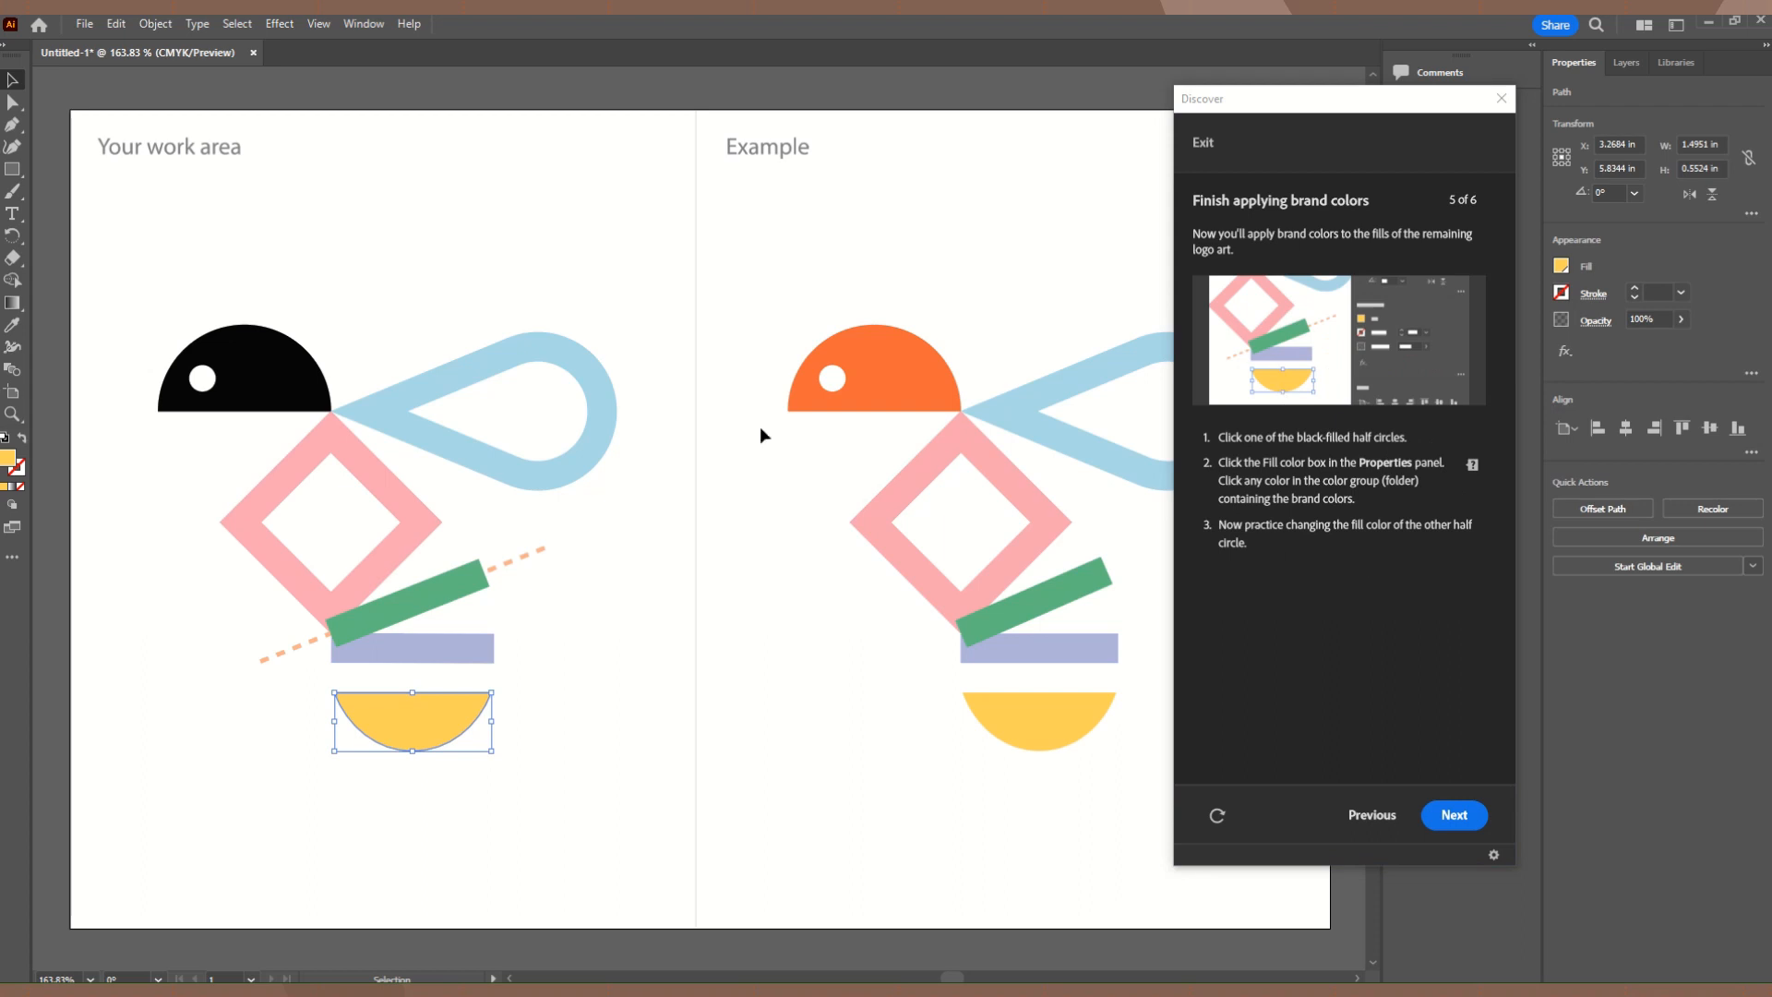
Fill the black half circle that forms the bee's head with the orange swatch in the brand color group.
{"action": "left_click", "coordinate": [261, 378]}
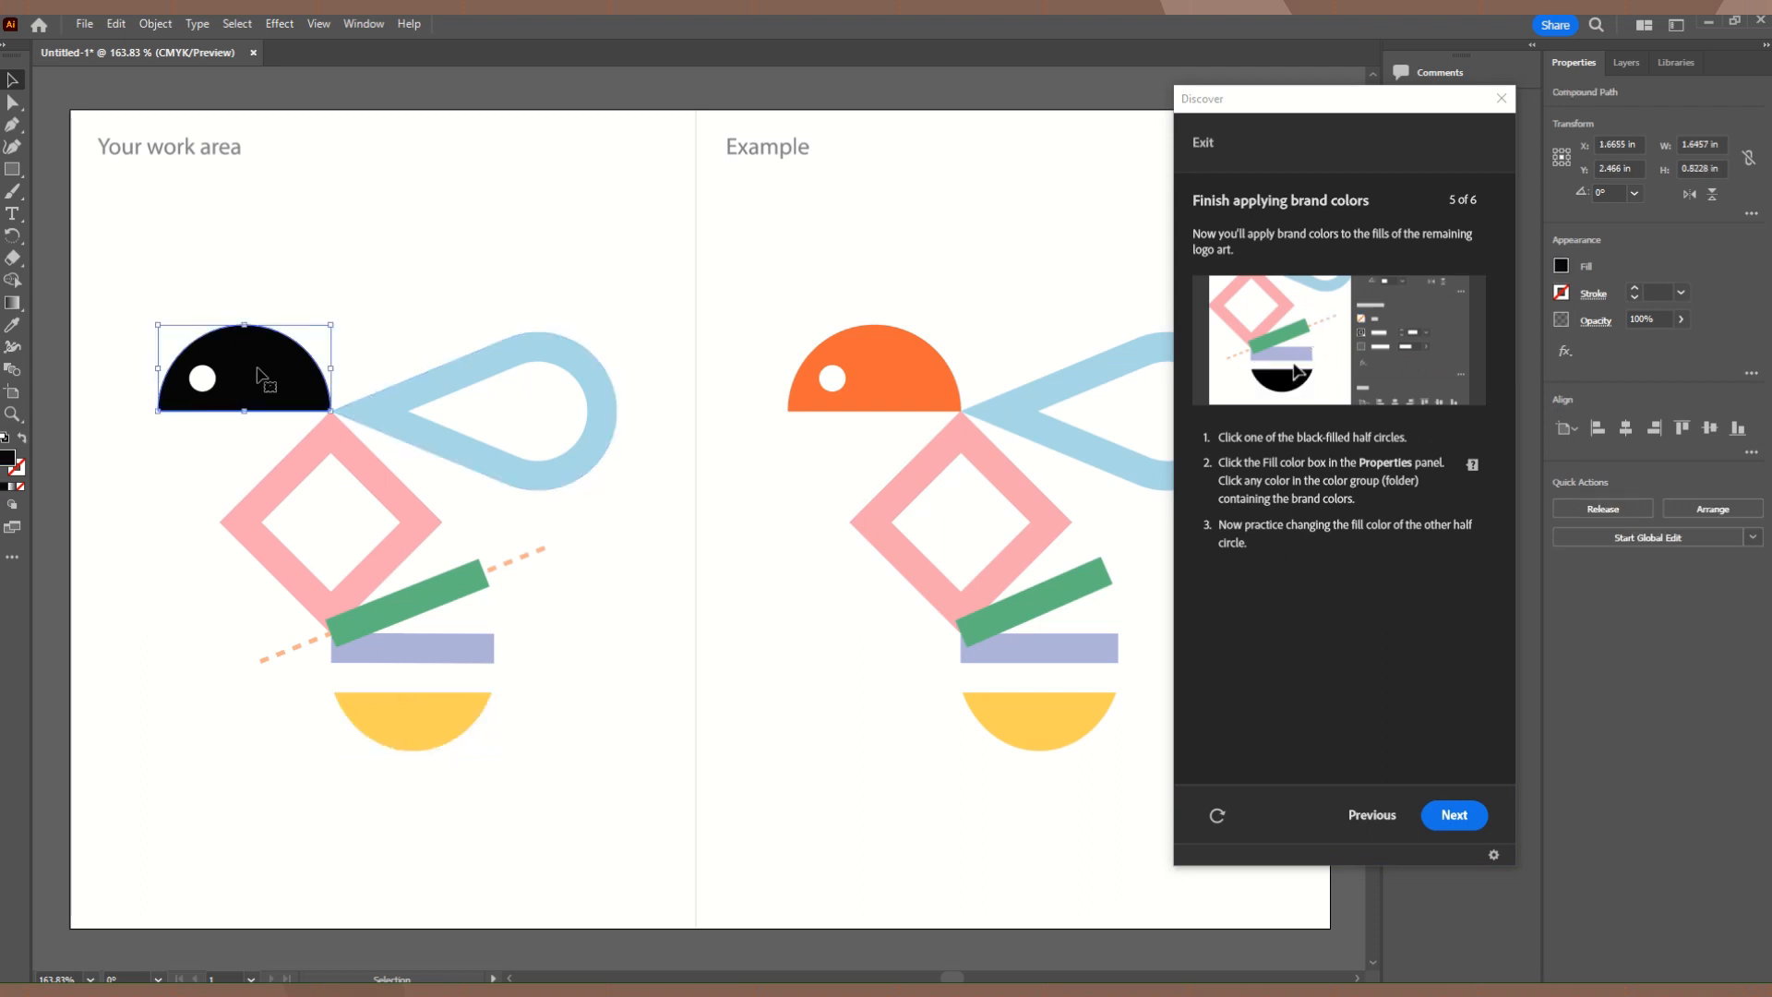
{"action": "left_click", "coordinate": [1560, 266]}
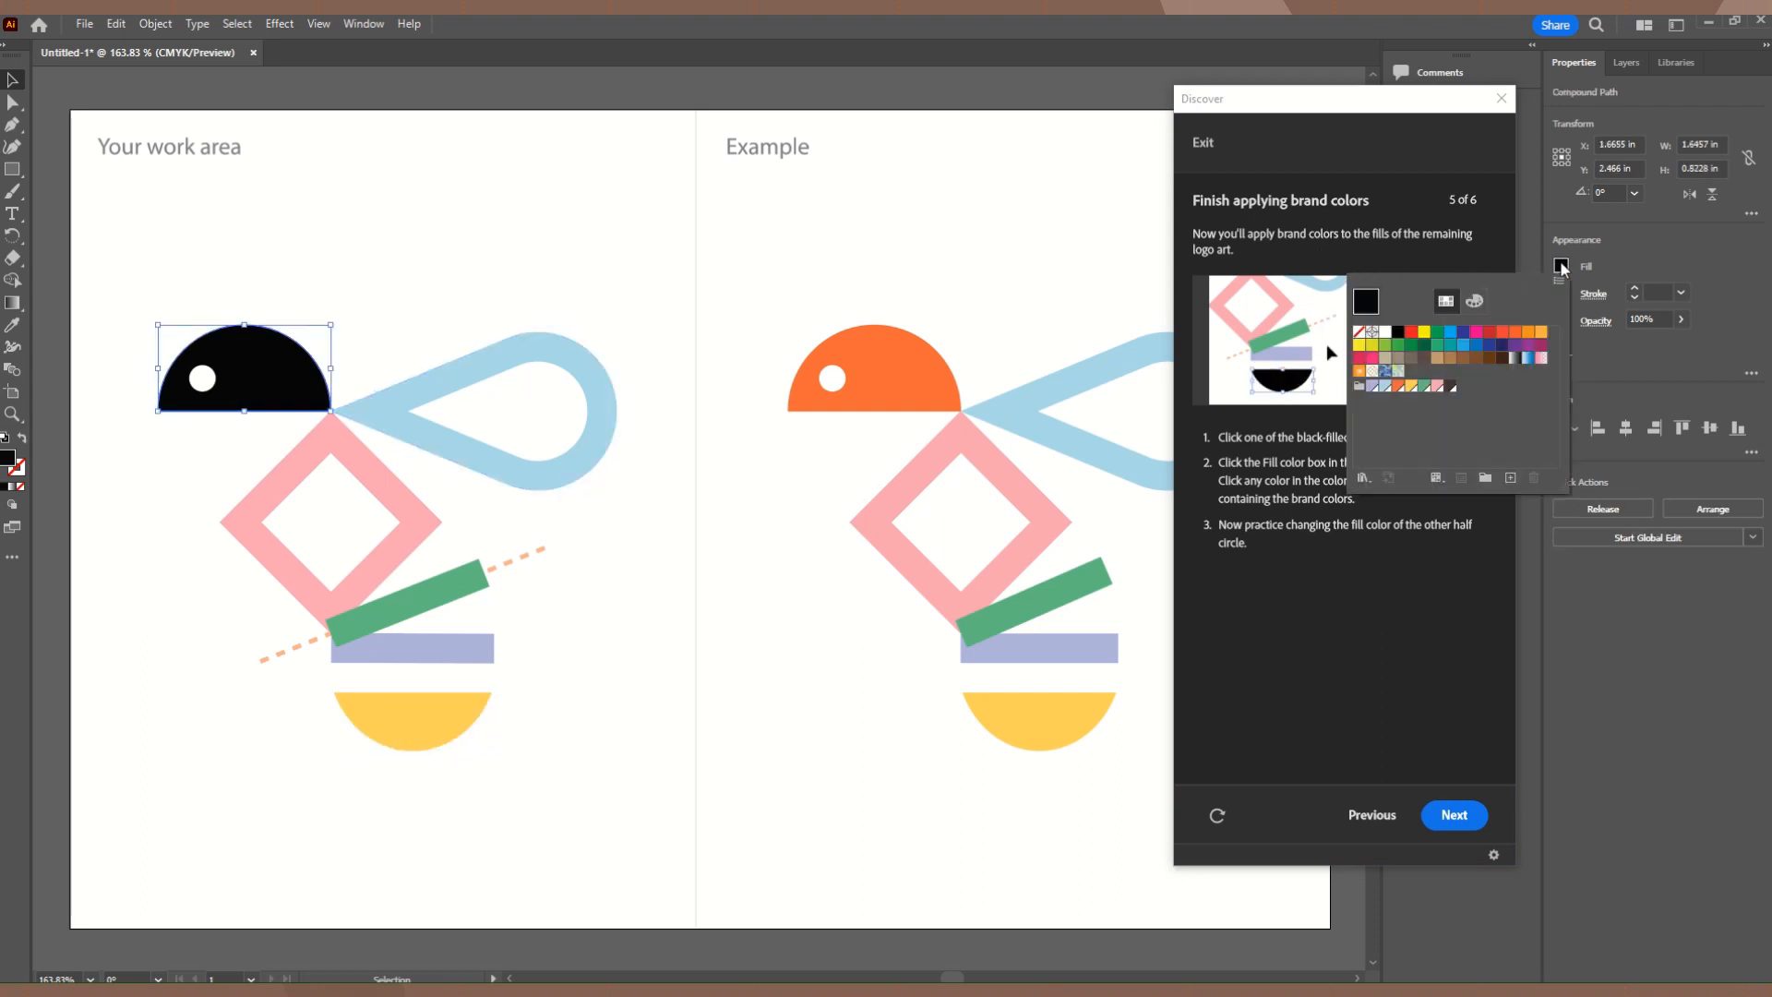
{"action": "left_click", "coordinate": [1397, 387]}
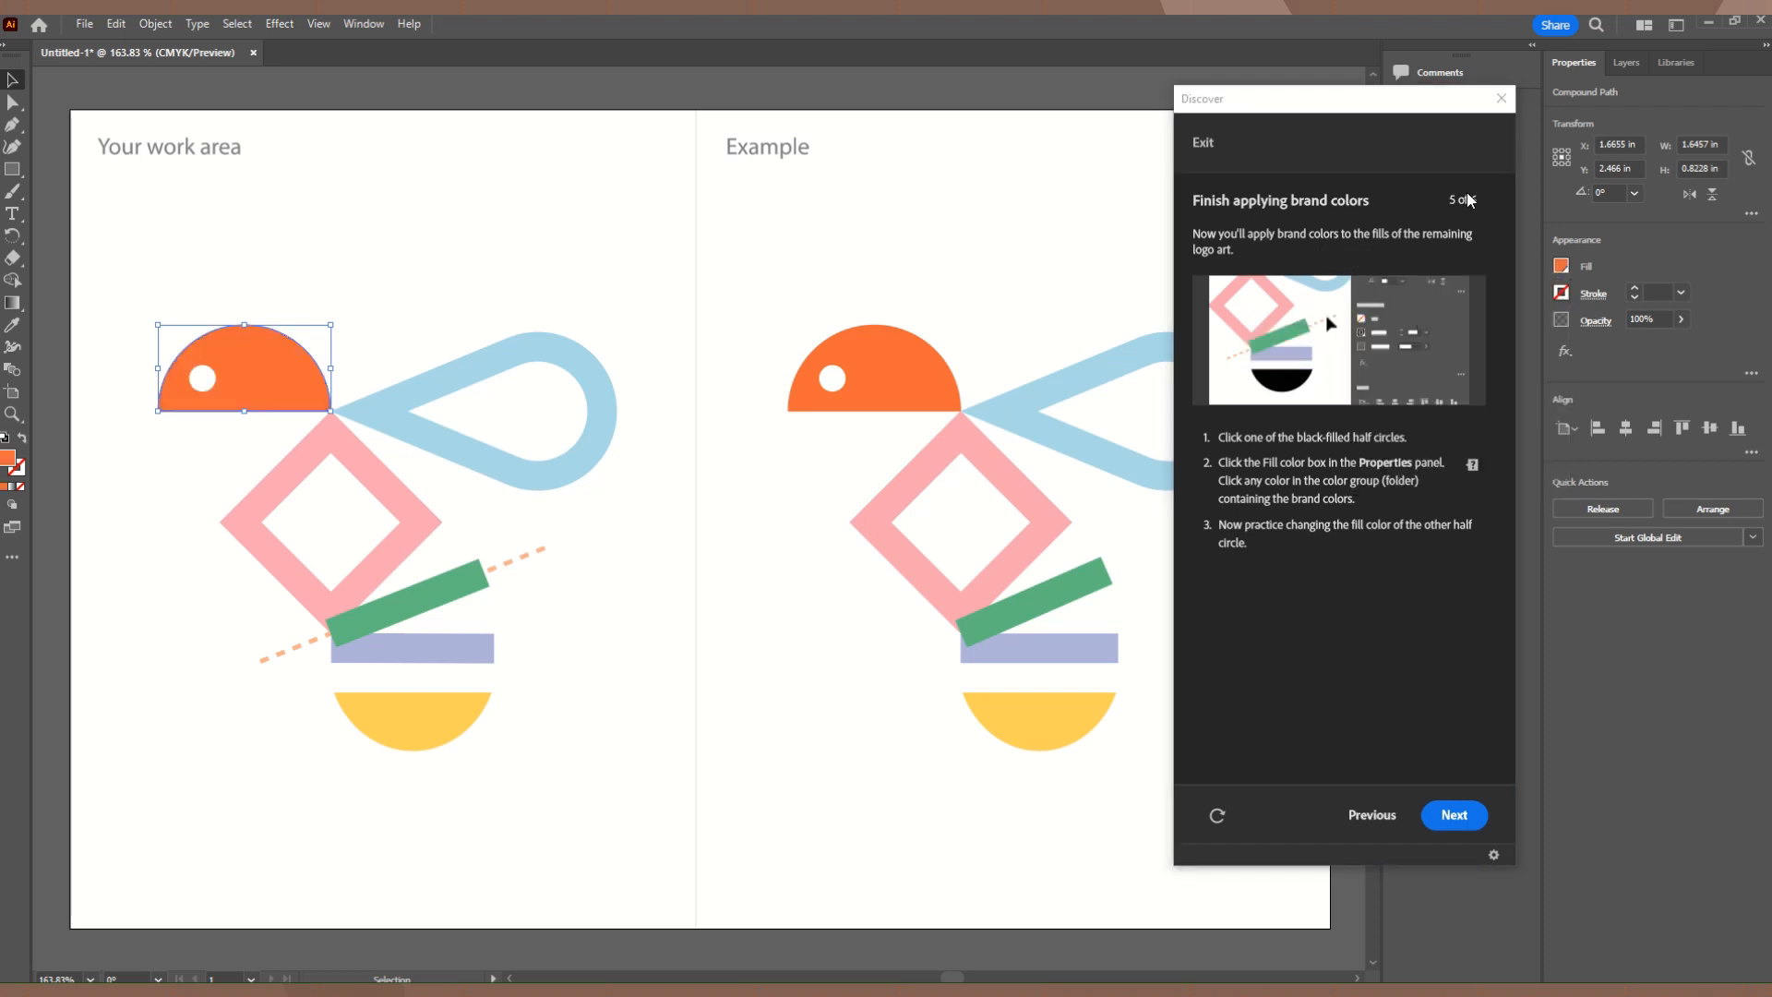
Advance to the tutorial's "Keeping the logo art together" page and group all parts of the logo in the work area.
{"action": "left_click", "coordinate": [1458, 812]}
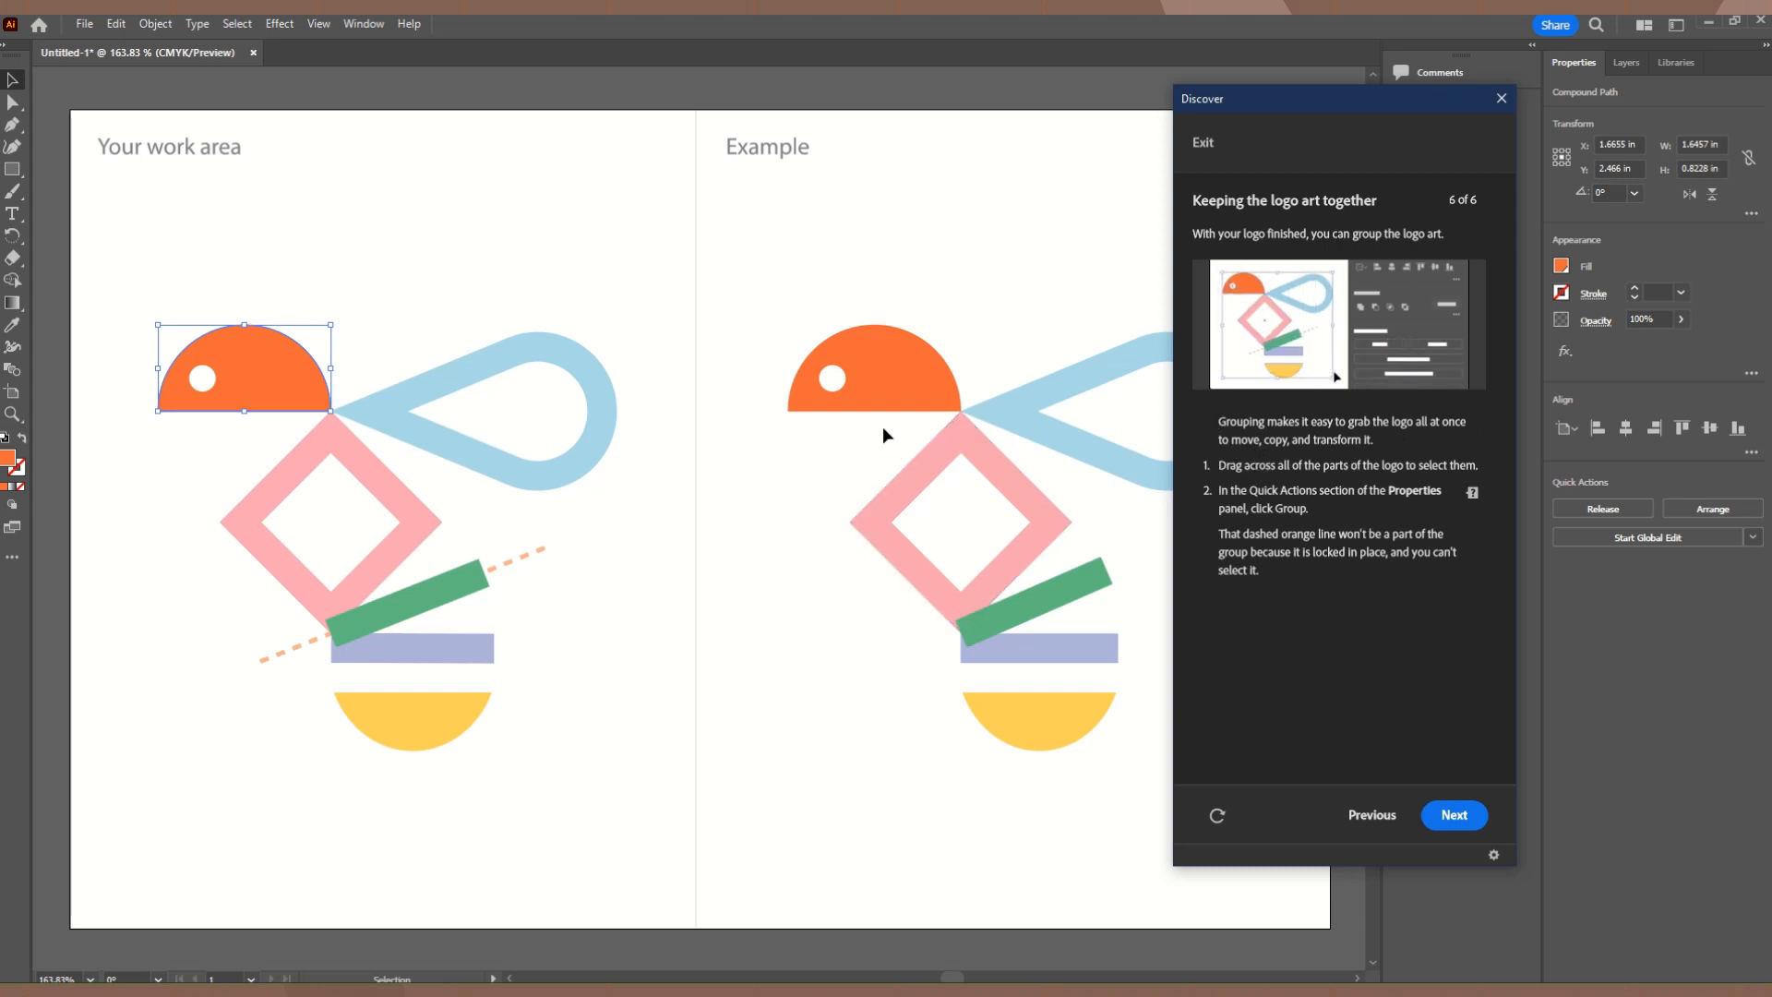
{"action": "left_click", "coordinate": [142, 262]}
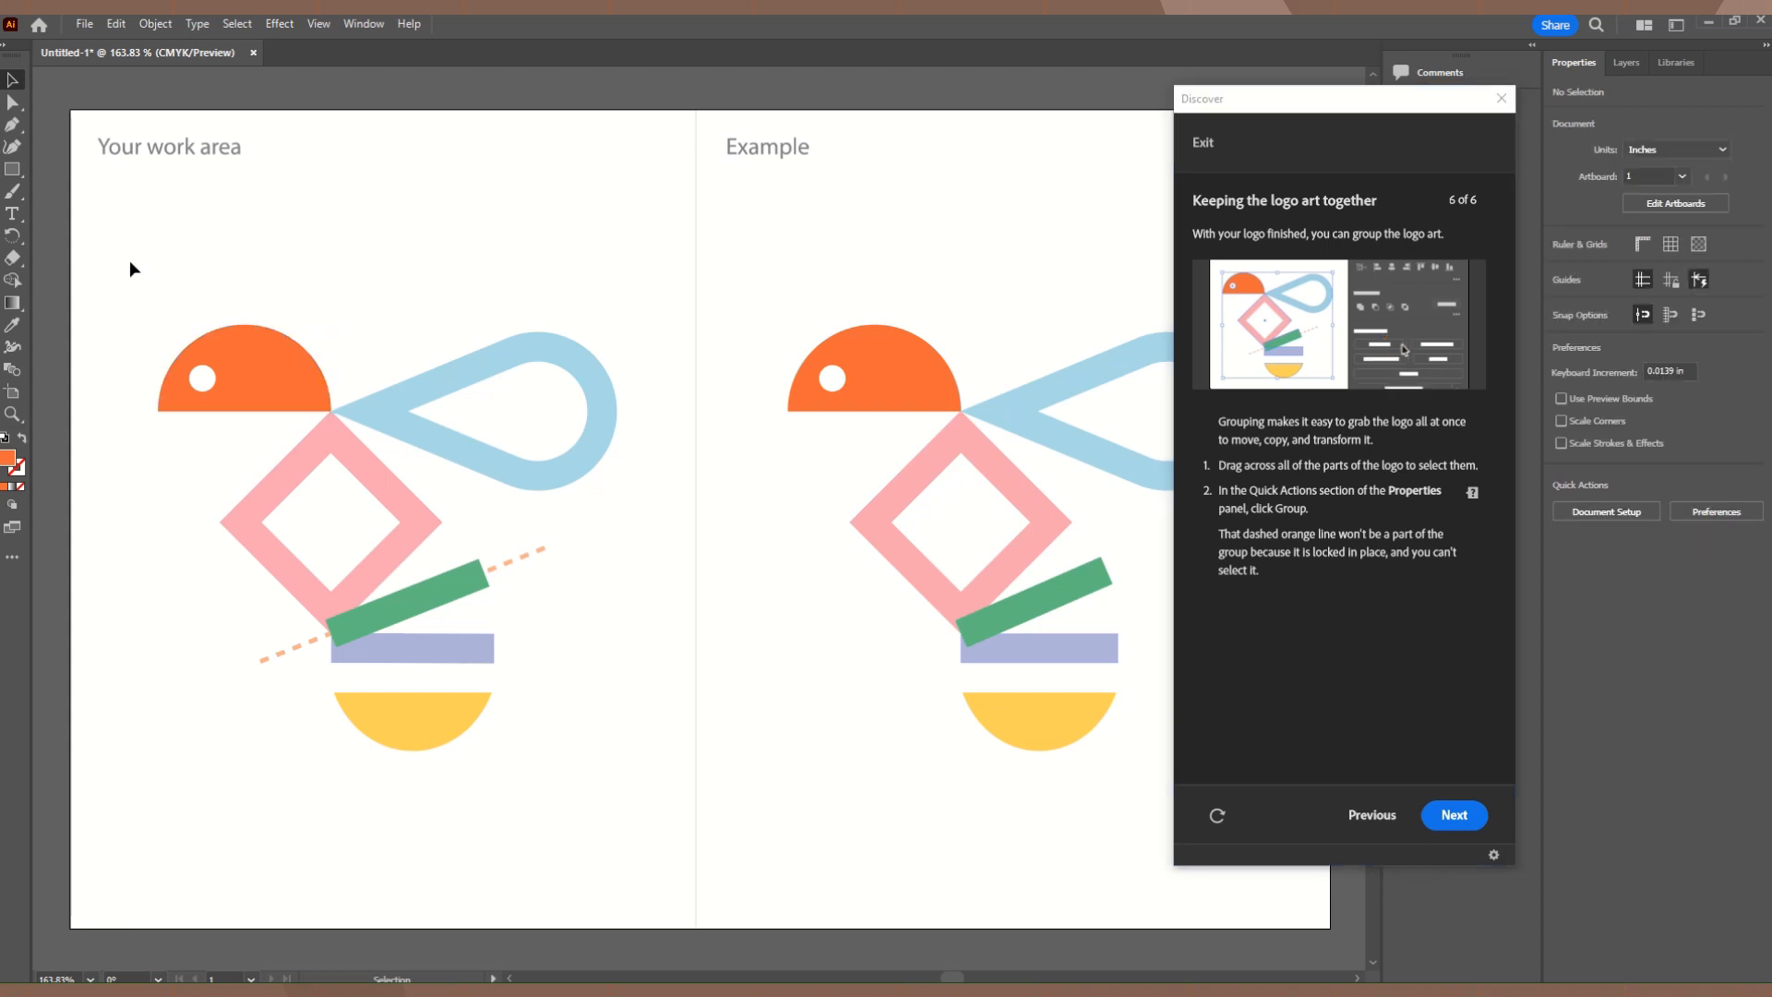
{"action": "left_click_drag", "start_coordinate": [129, 261], "coordinate": [645, 773]}
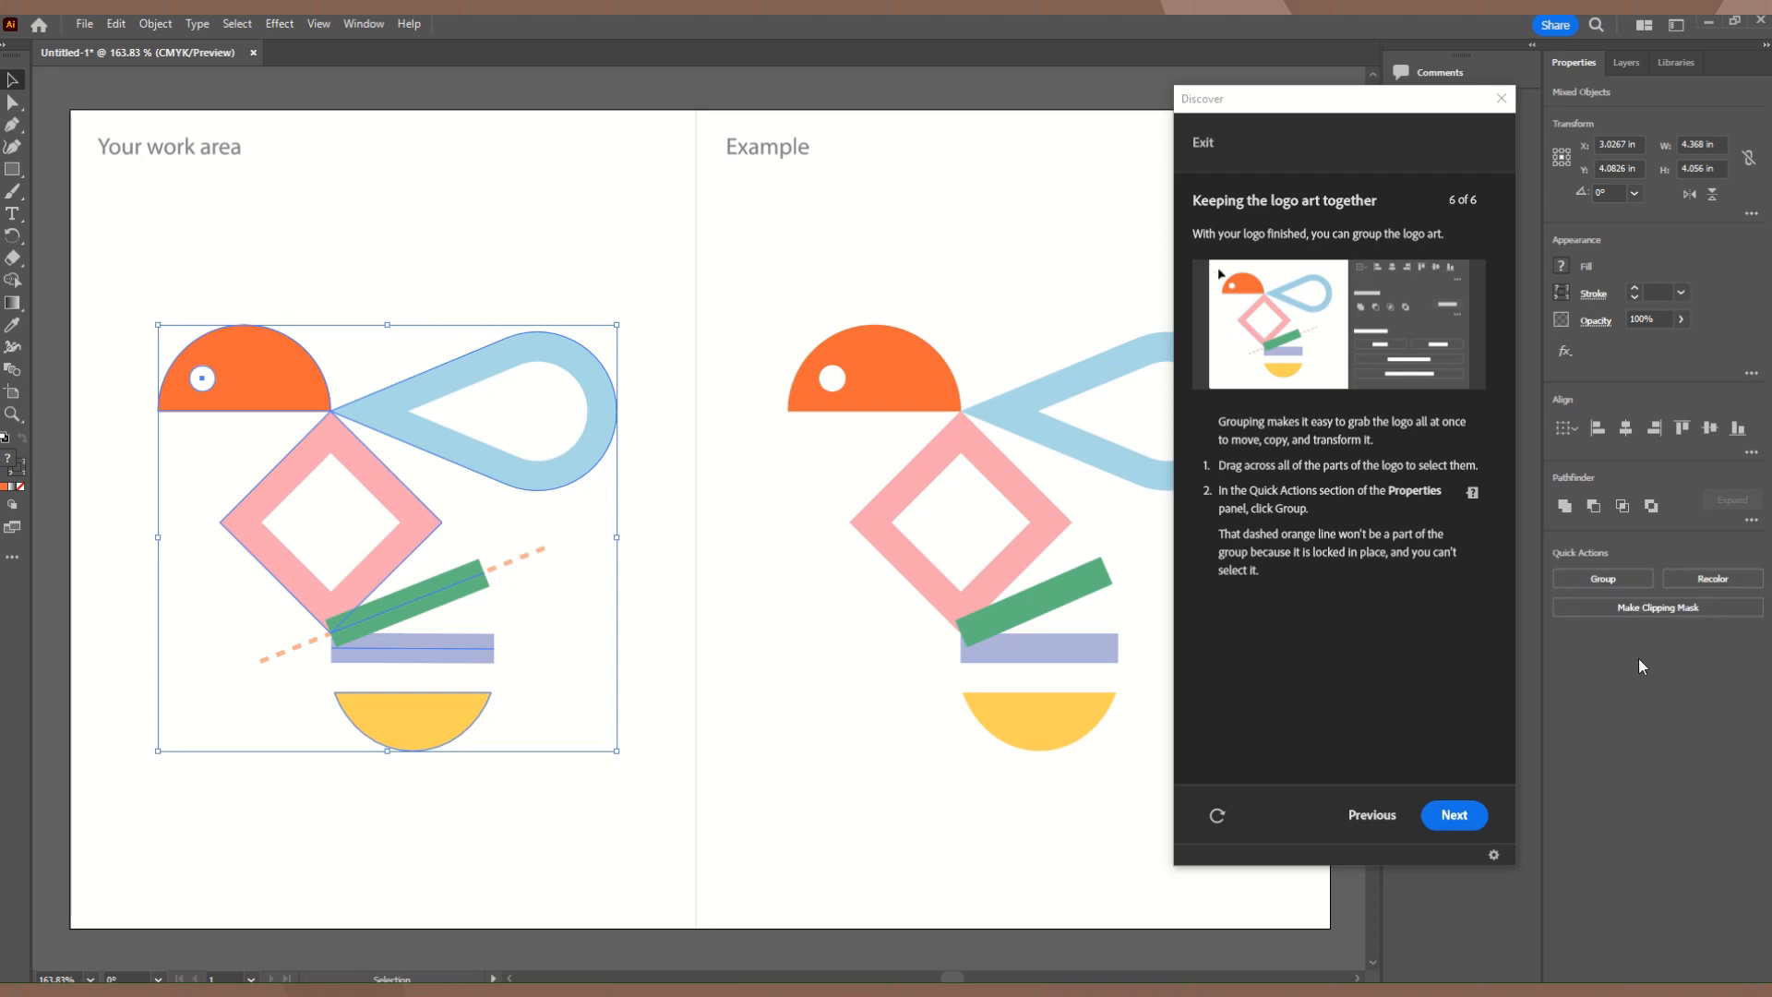
{"action": "left_click", "coordinate": [1593, 574]}
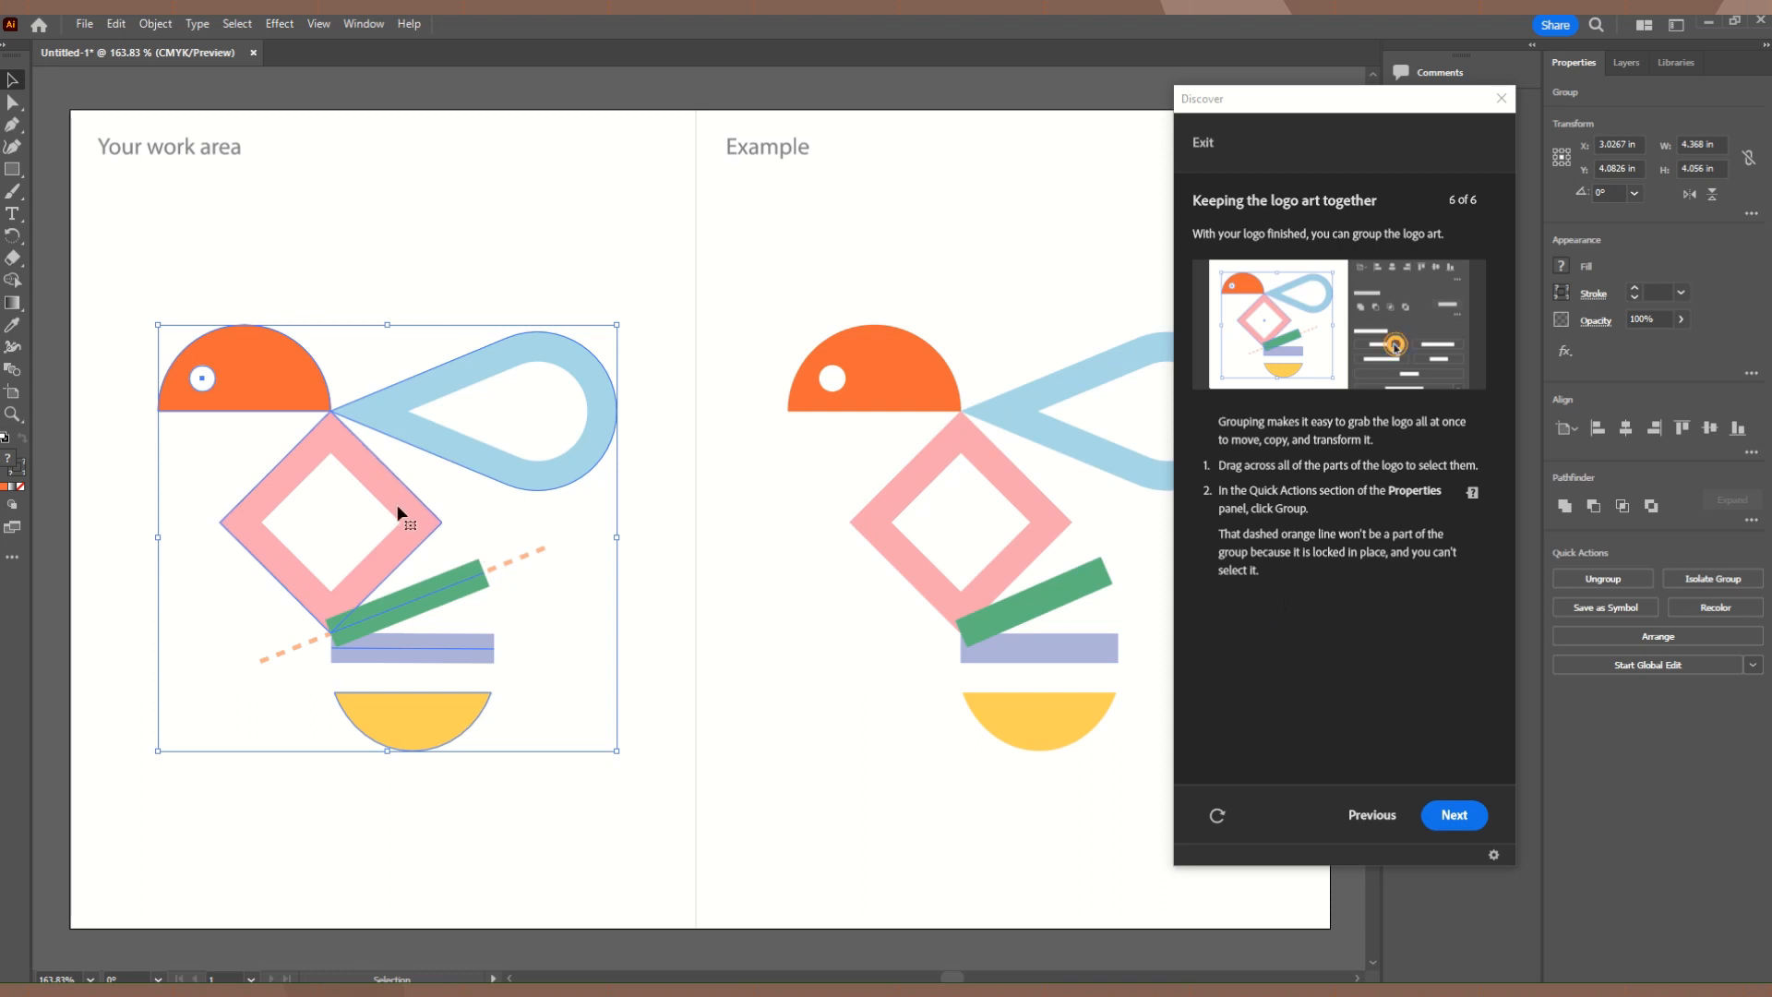
Move the grouped logo about 0.27 in right and 0.59 in down, and complete the tutorial with the logo deselected.
{"action": "left_click_drag", "start_coordinate": [411, 513], "coordinate": [436, 573]}
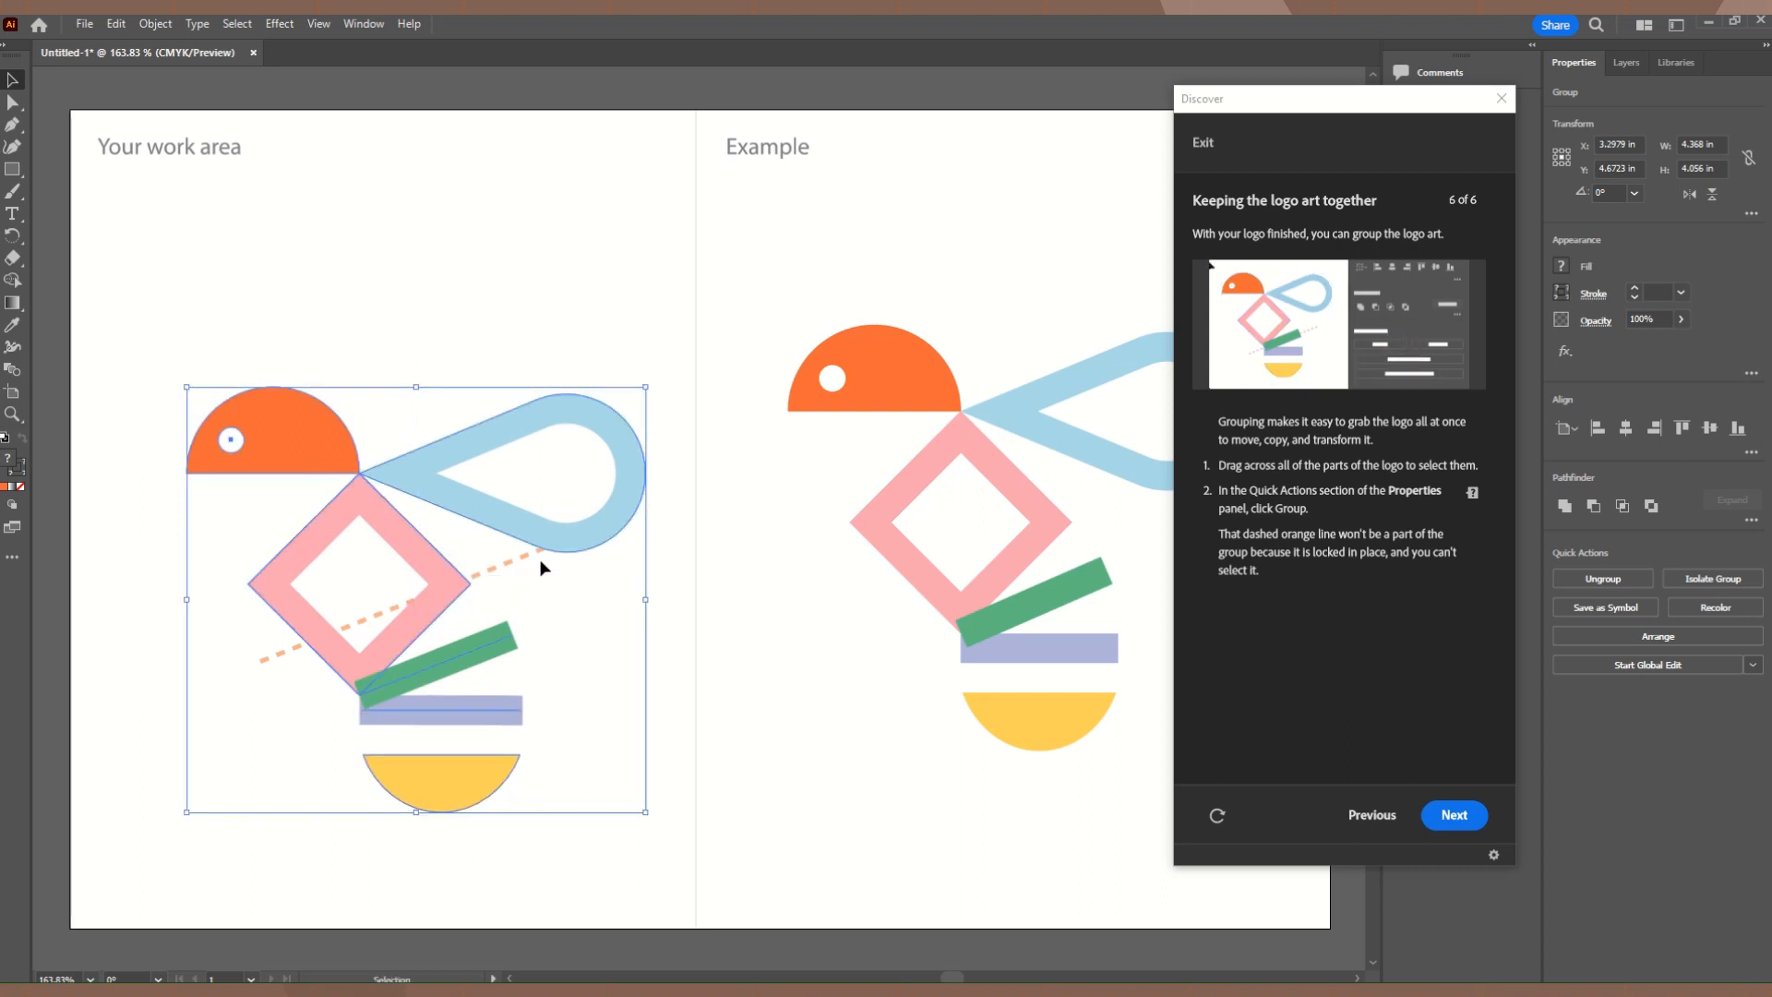
{"action": "left_click", "coordinate": [1454, 816]}
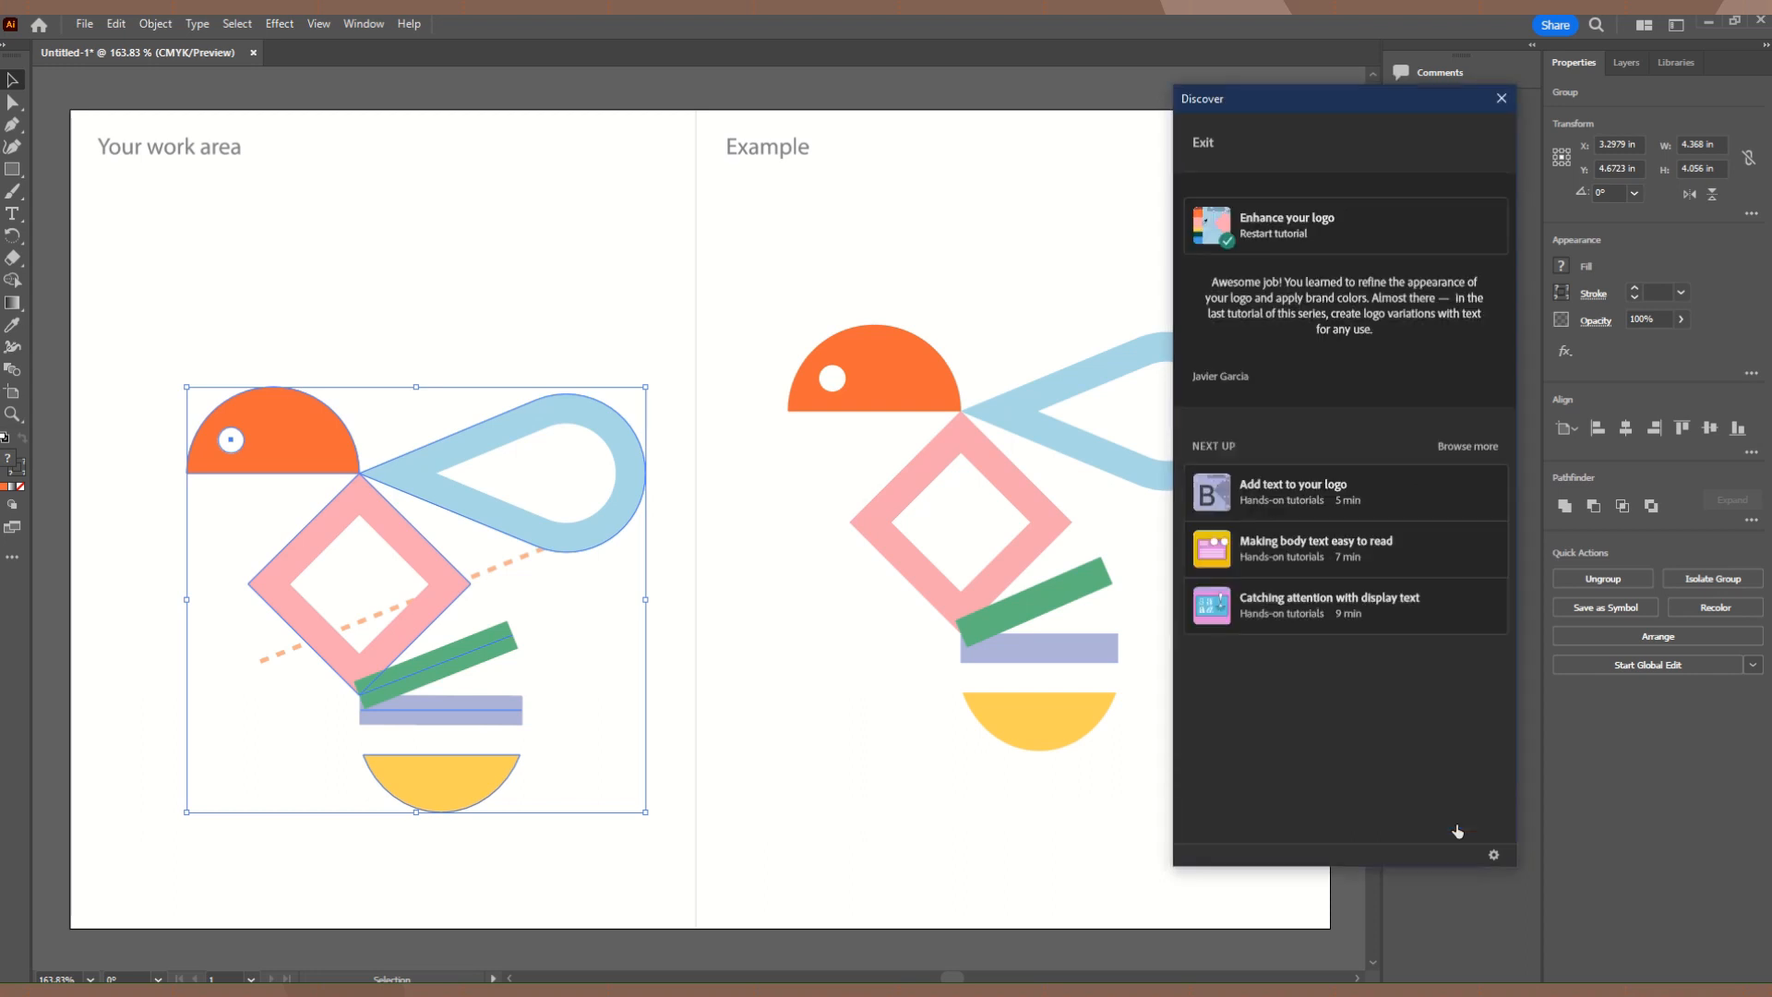
{"action": "left_click", "coordinate": [385, 323]}
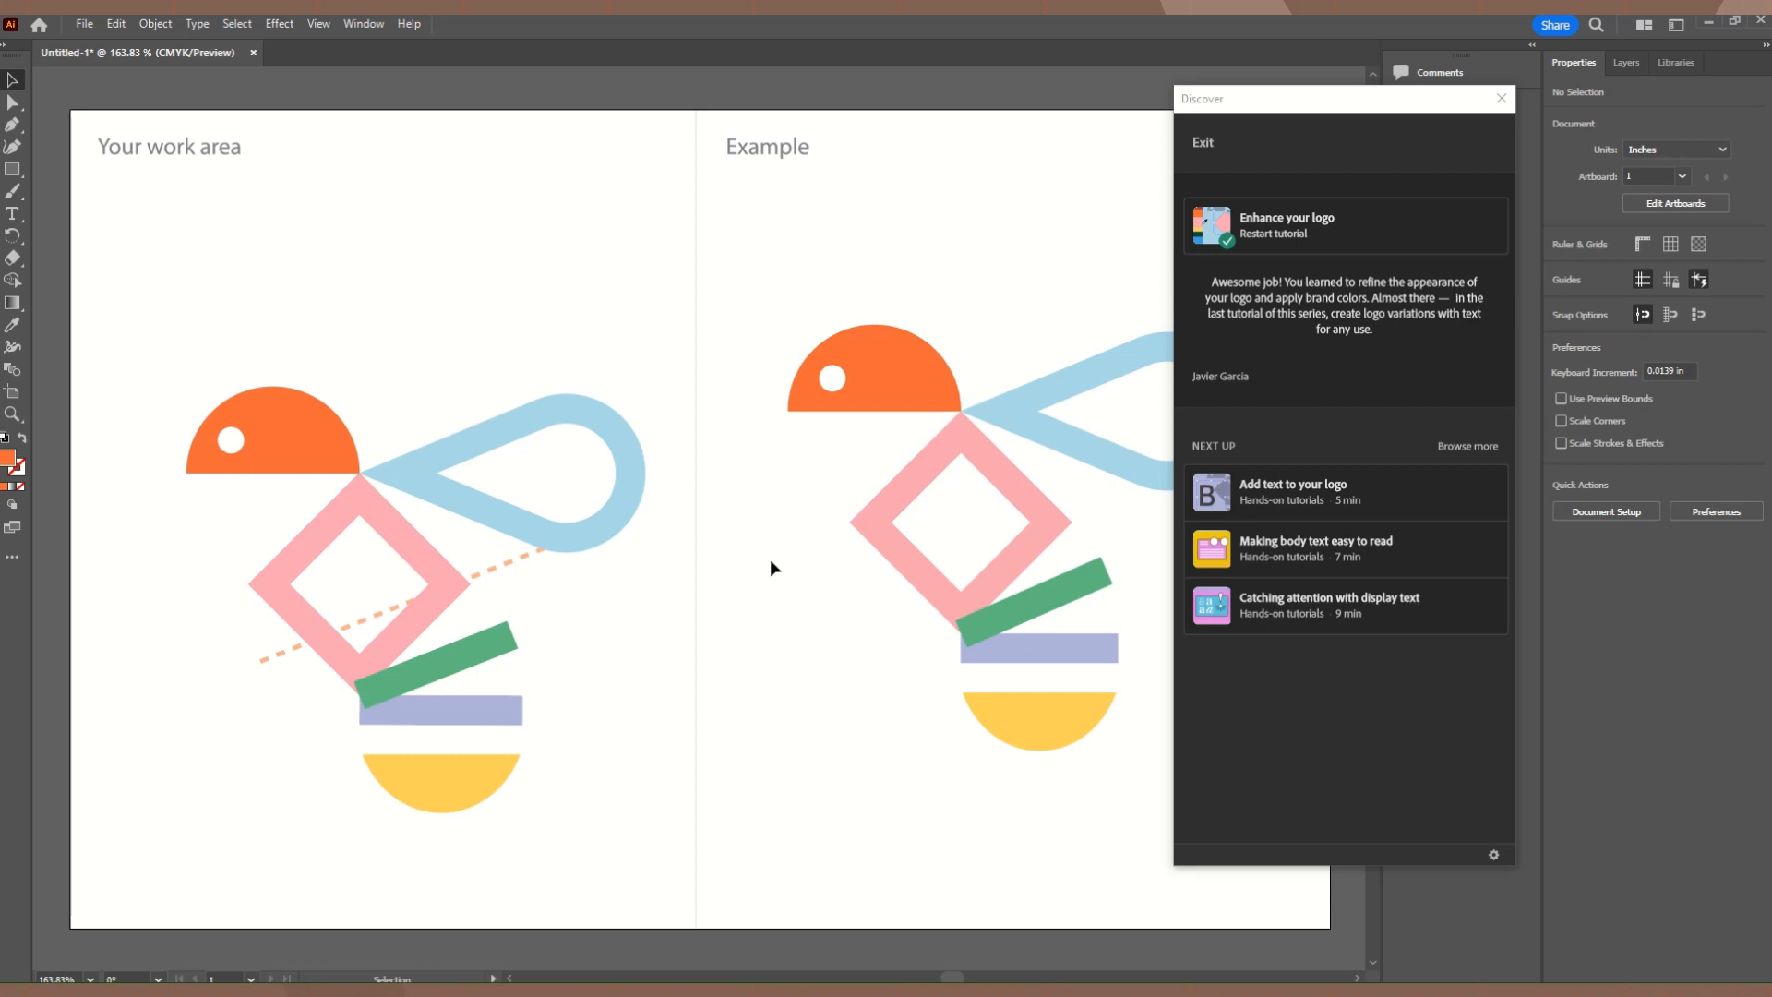